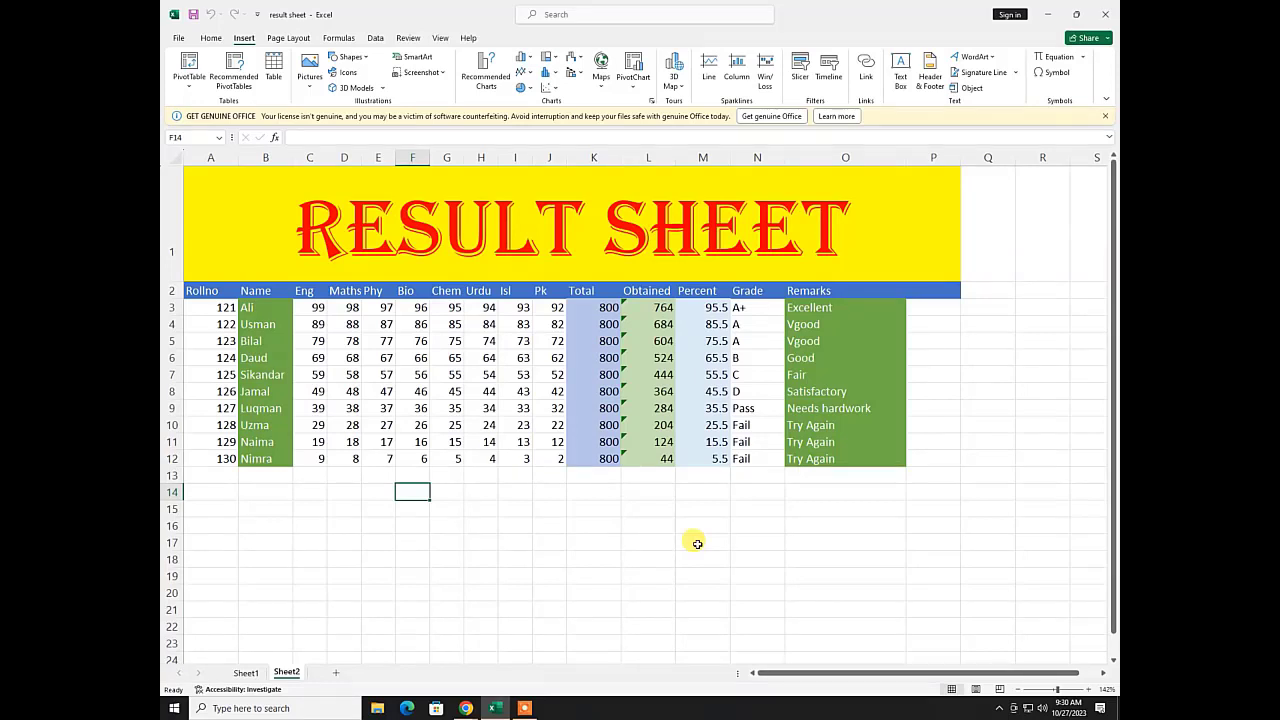
- Dismiss the yellow Get Genuine Office warning bar above the RESULT SHEET table
left_click(1104, 118)
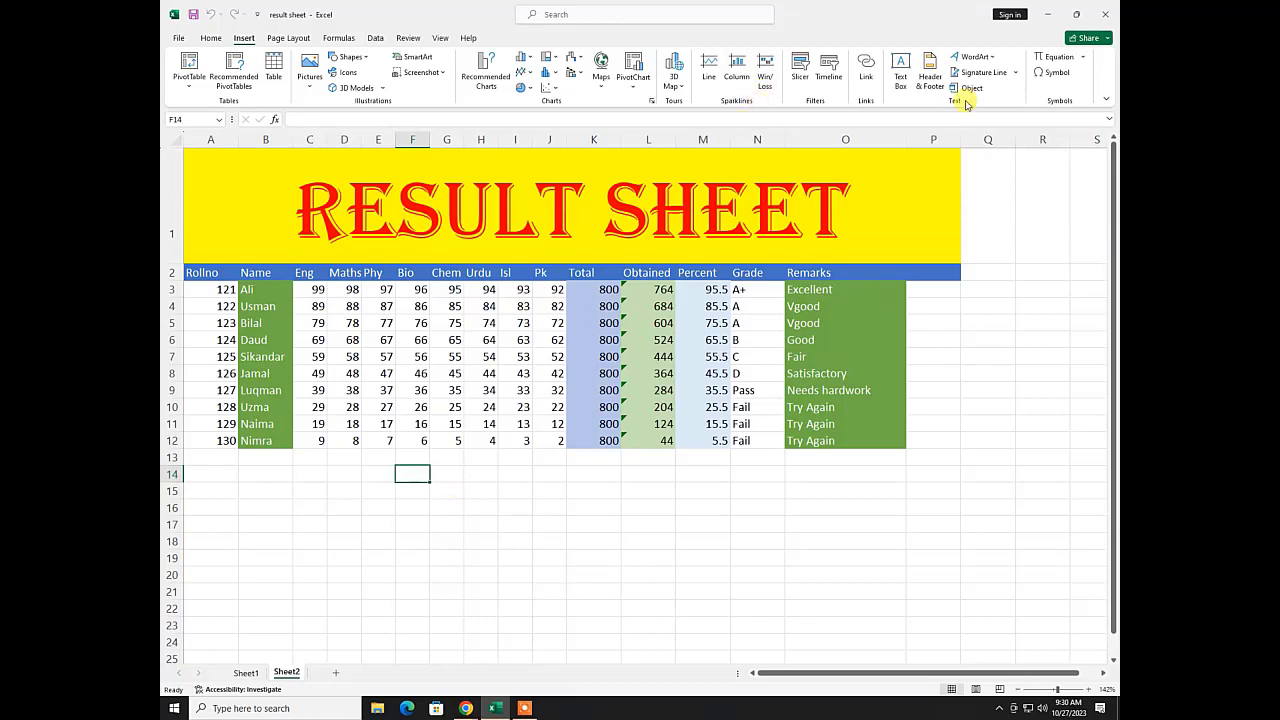
- Enter 'Next' in cell F14 and keep it selected
type("Next")
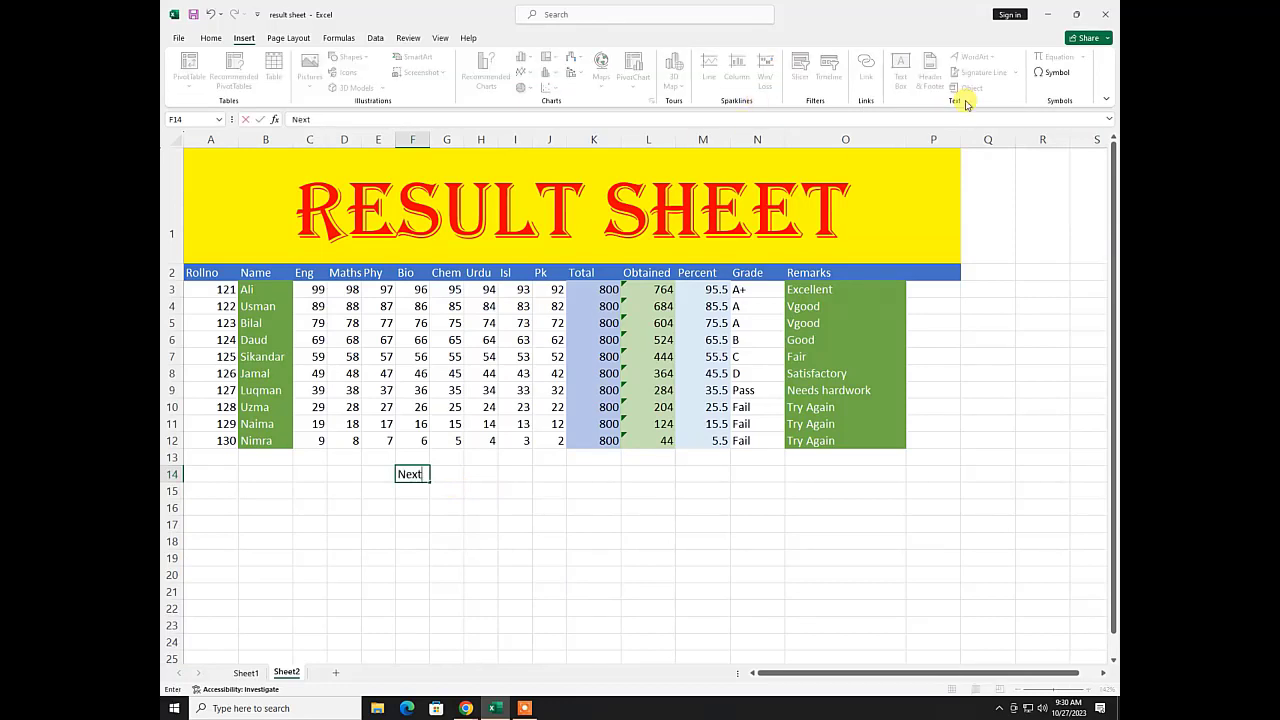
key("Return")
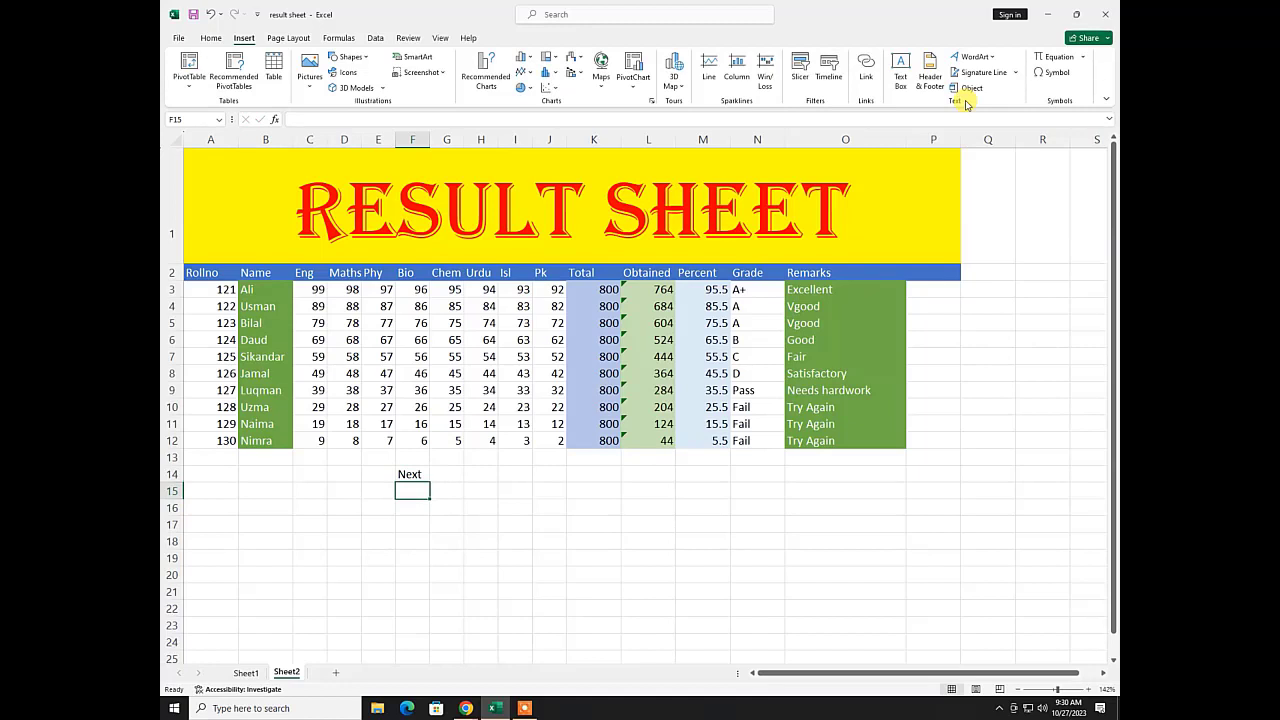
key("Up")
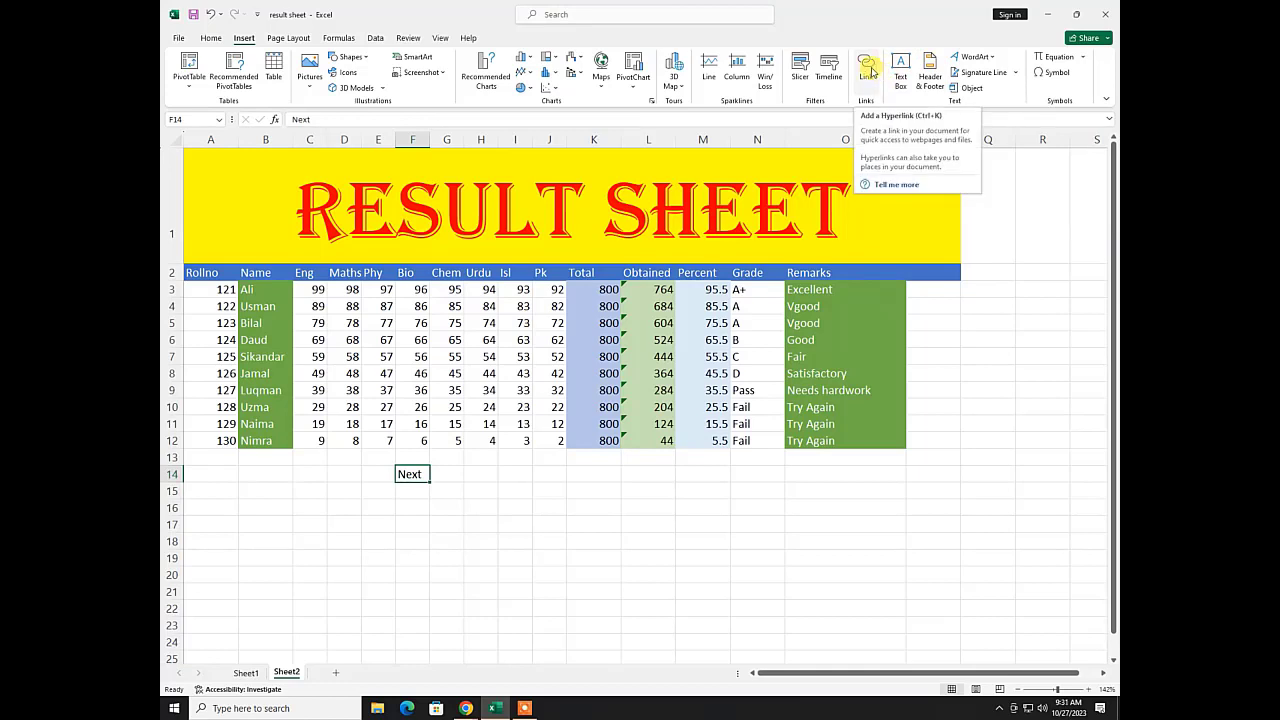
- Hyperlink F14's 'Next' to the STDS ATTENDANCE.xlsx workbook in the current folder
left_click(868, 72)
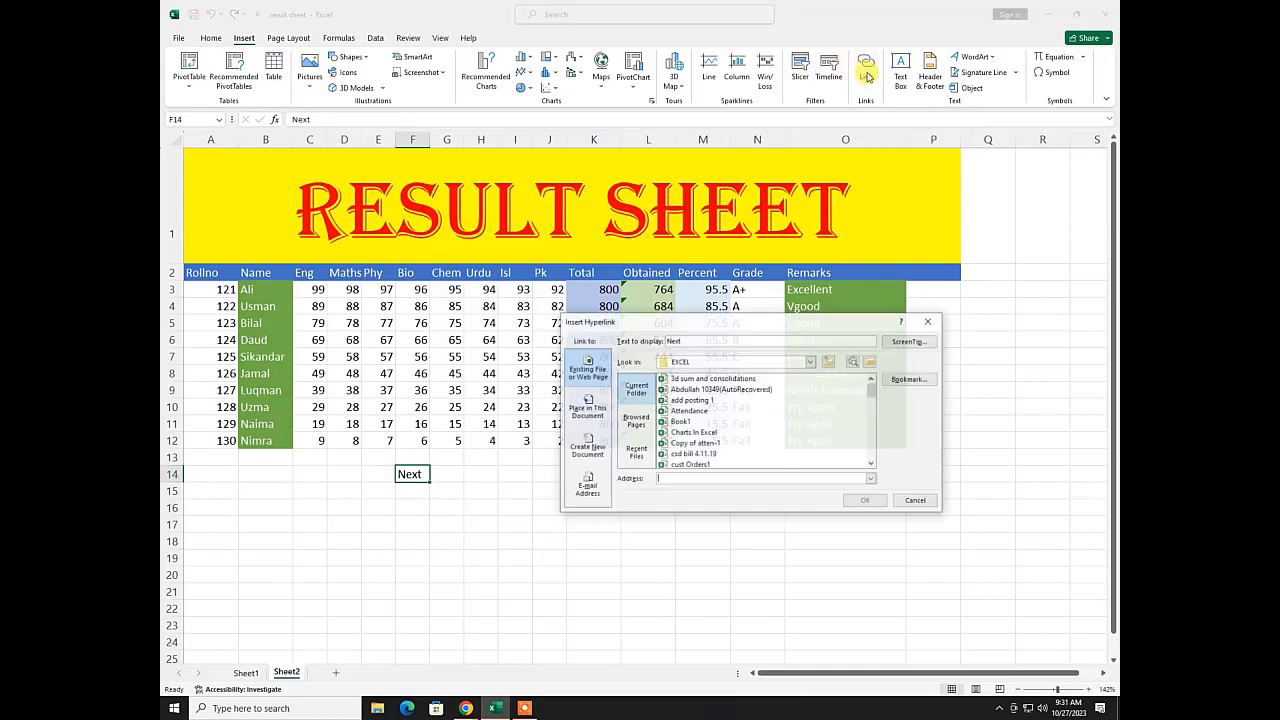
scroll(686, 420, "down", 5)
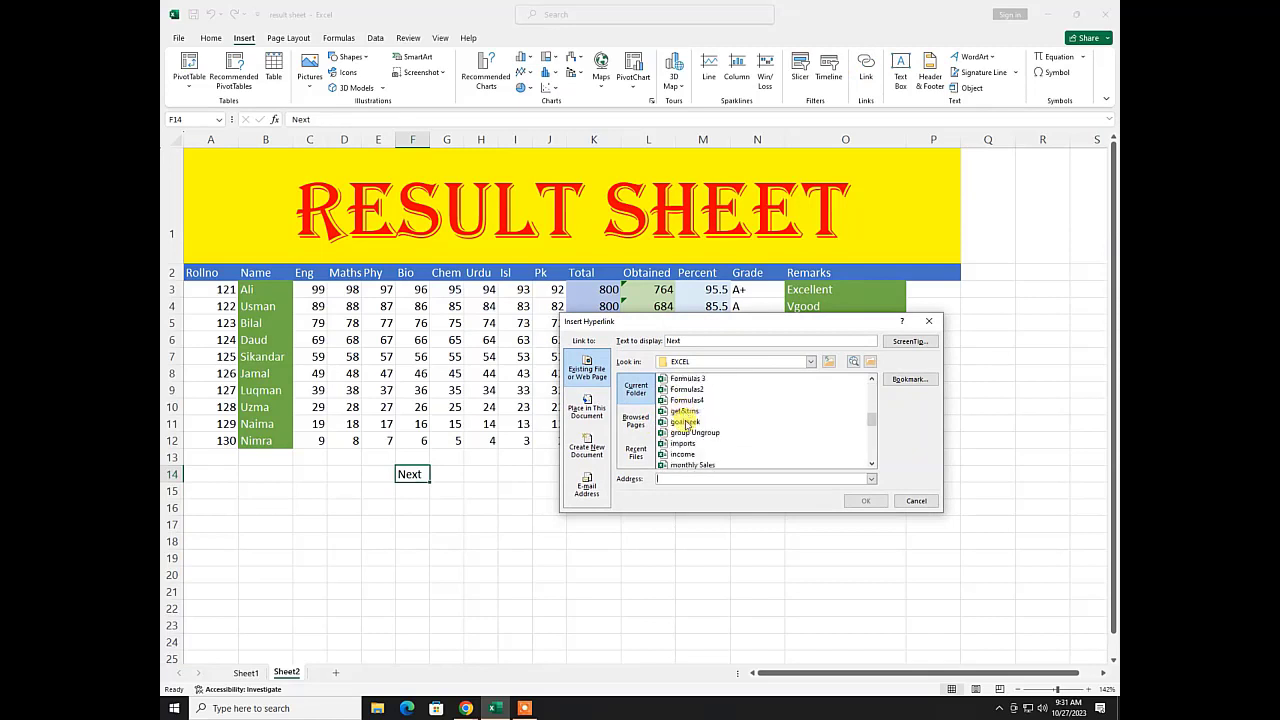
scroll(686, 420, "down", 10)
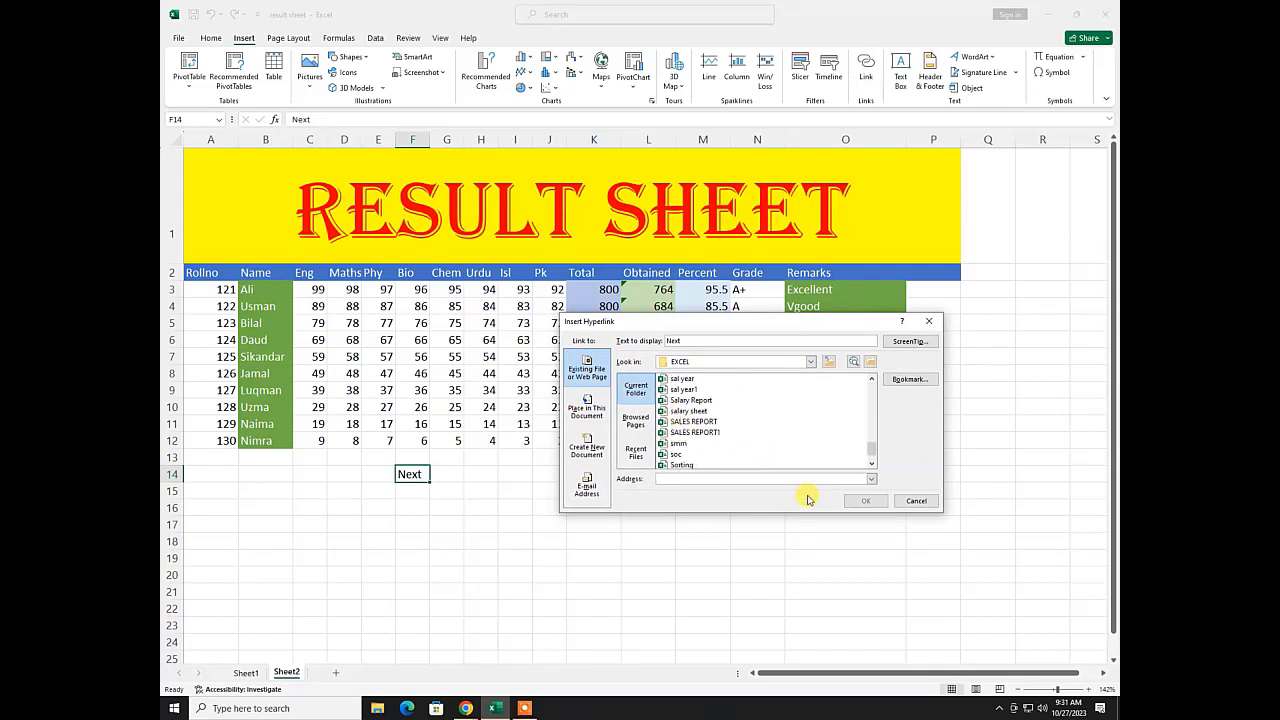
scroll(690, 420, "down", 1)
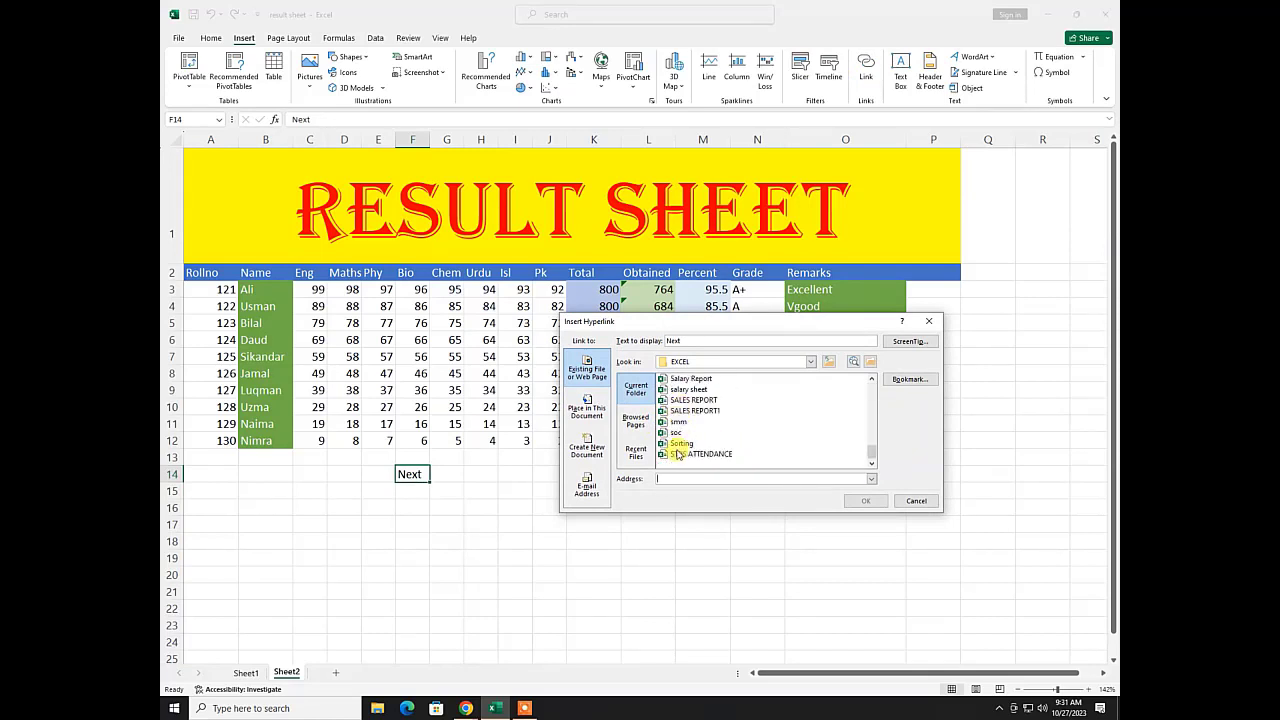
left_click(680, 454)
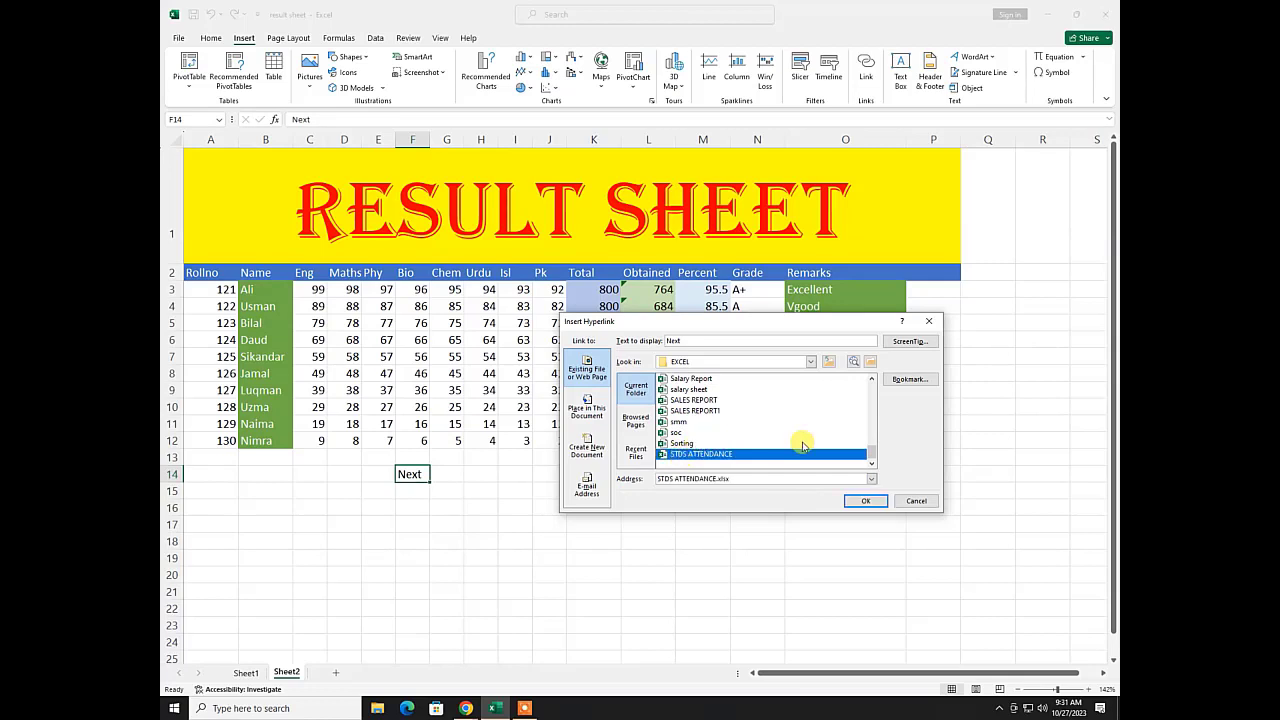
left_click(866, 501)
left_click(397, 537)
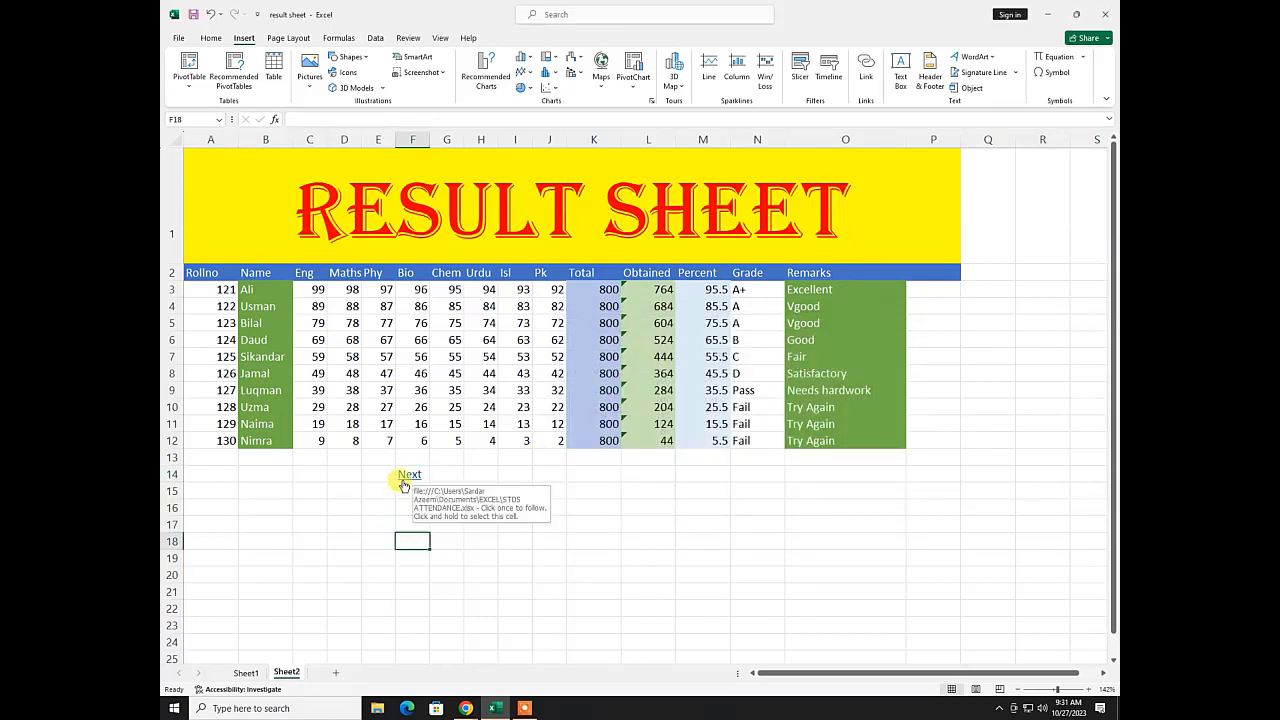
left_click(402, 480)
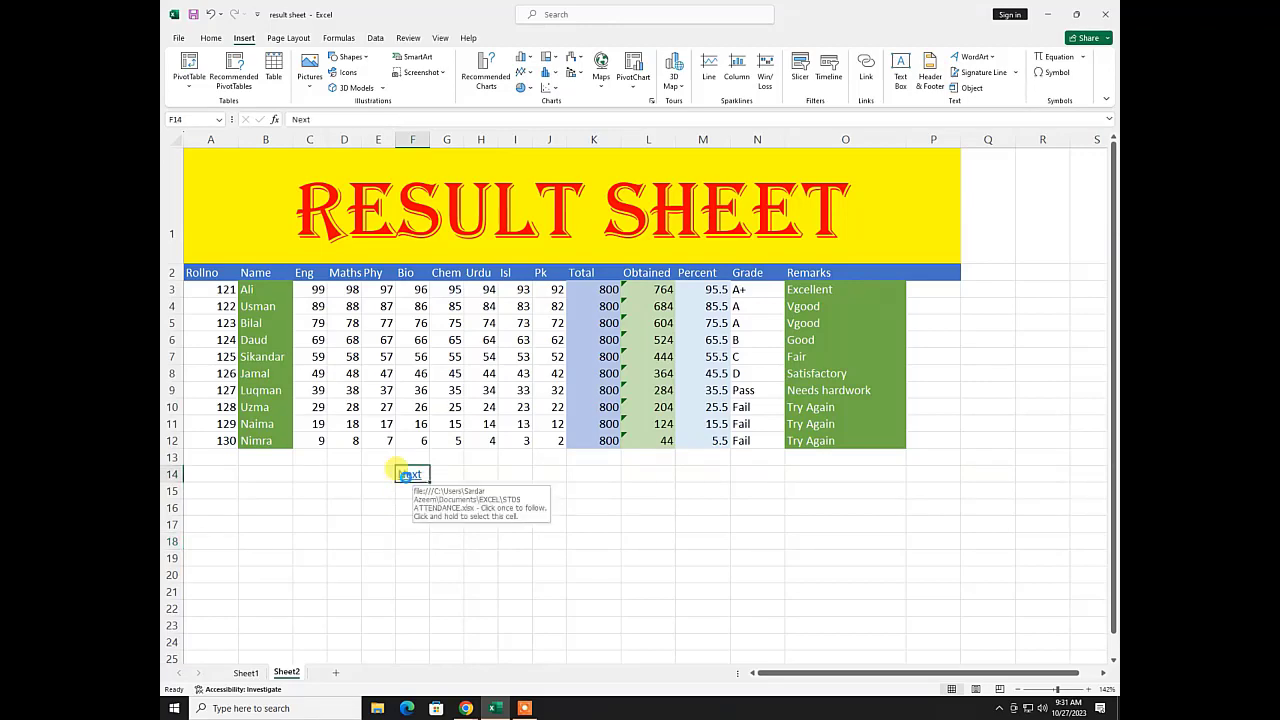
left_click(407, 481)
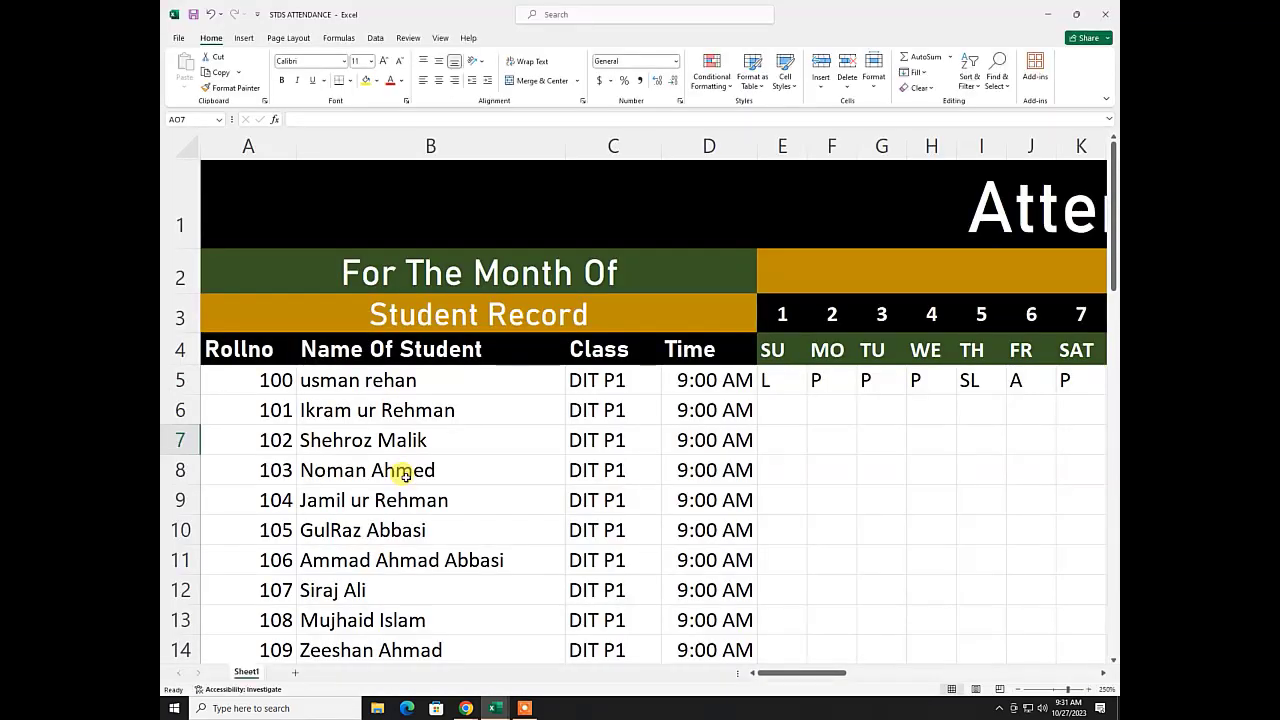
left_click(1059, 689)
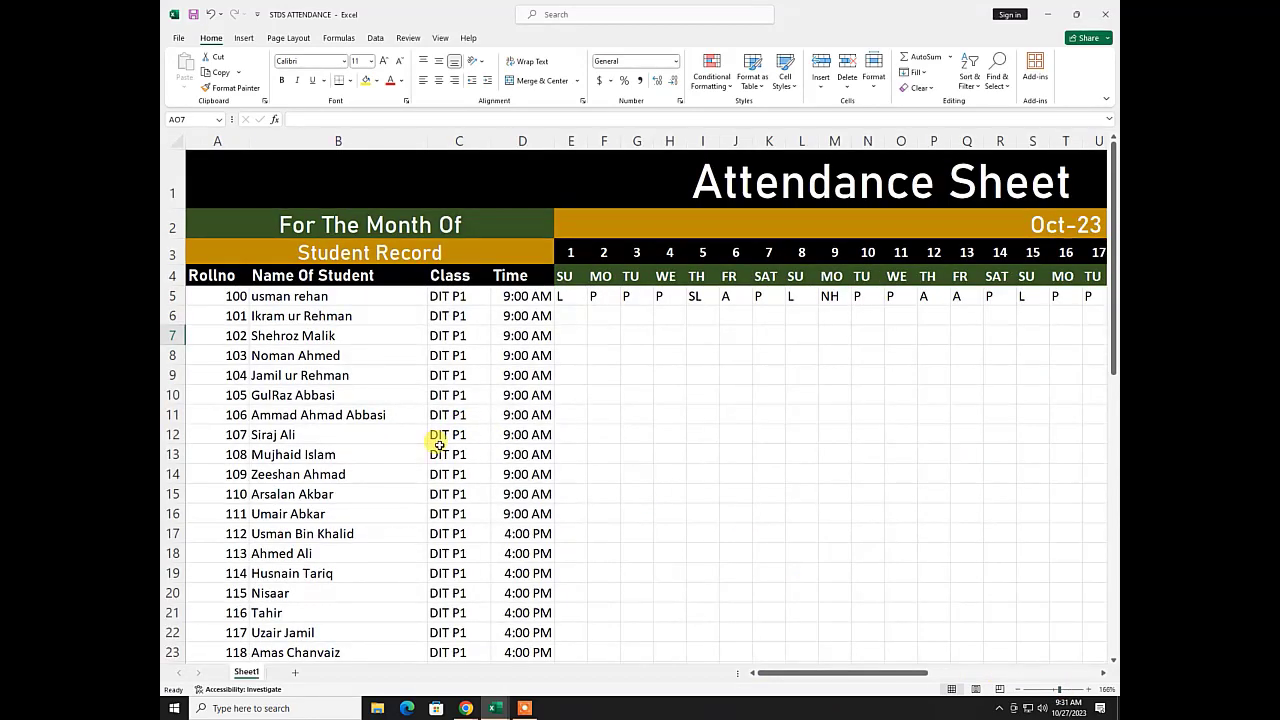
left_click(1098, 14)
left_click(475, 507)
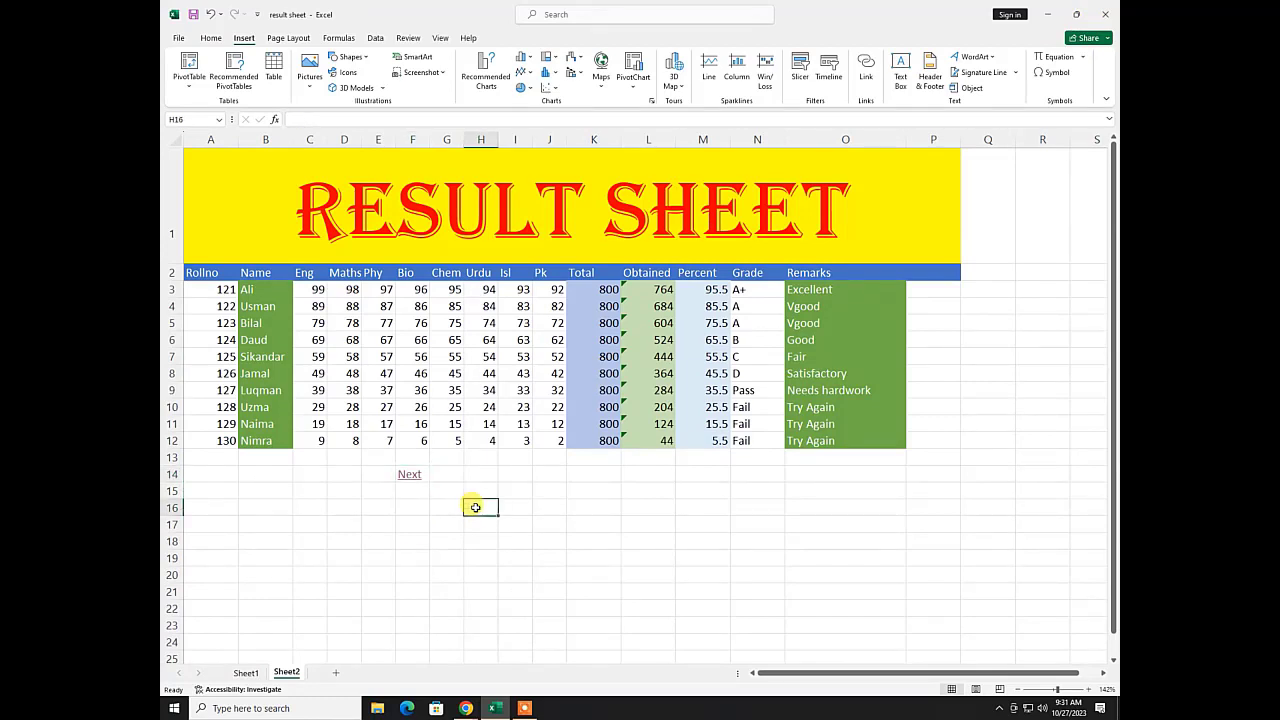
- Type 'Our Website' into cell F16 and leave F16 selected
left_click(380, 507)
left_click(400, 509)
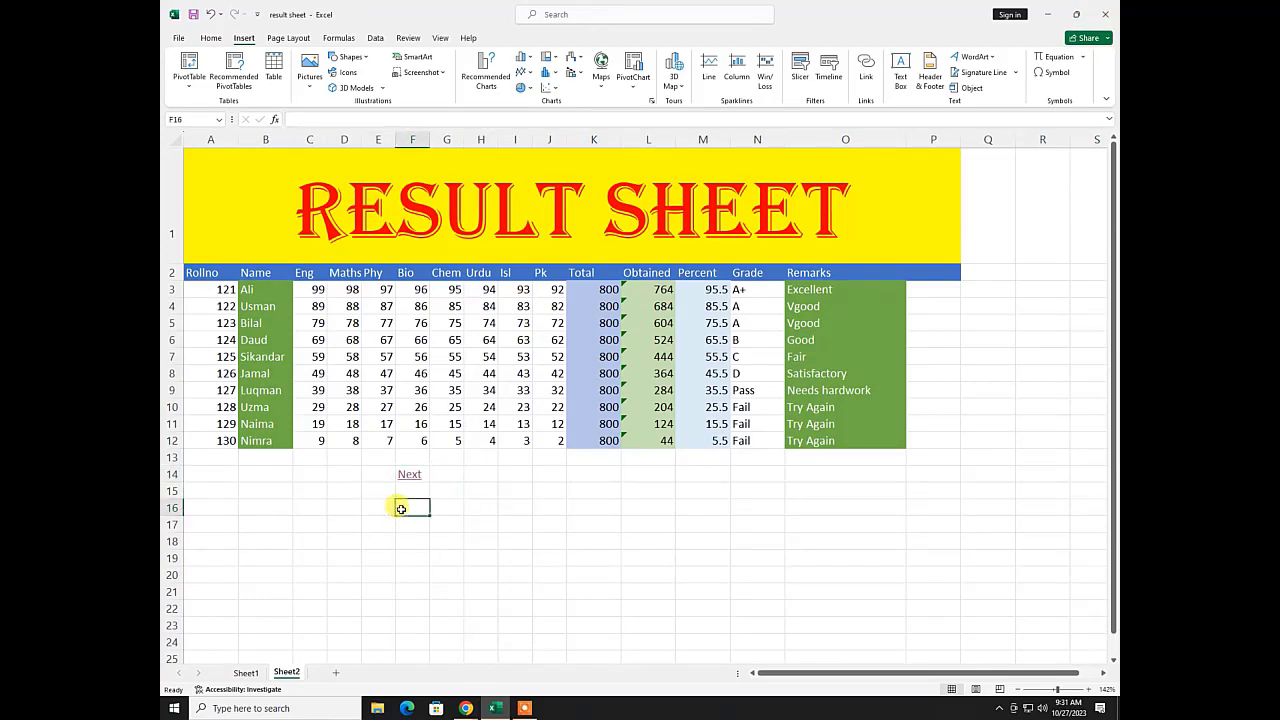
type("o")
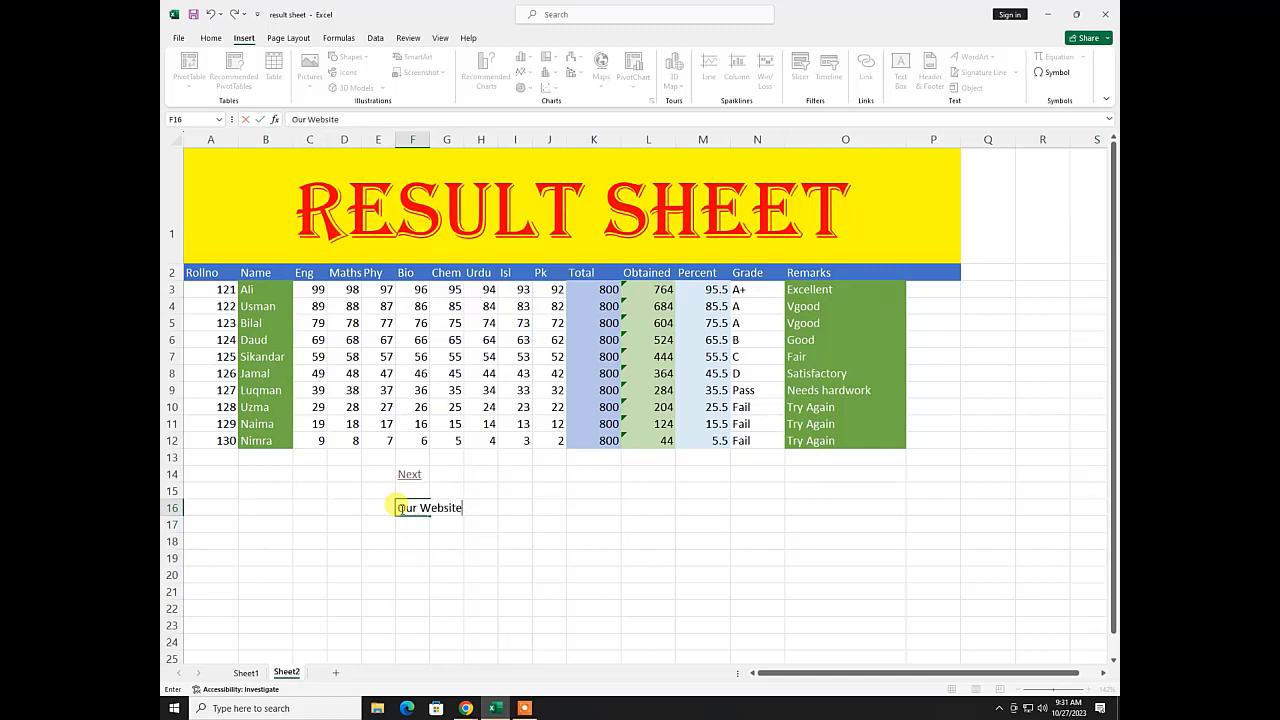
key("Return")
left_click(400, 509)
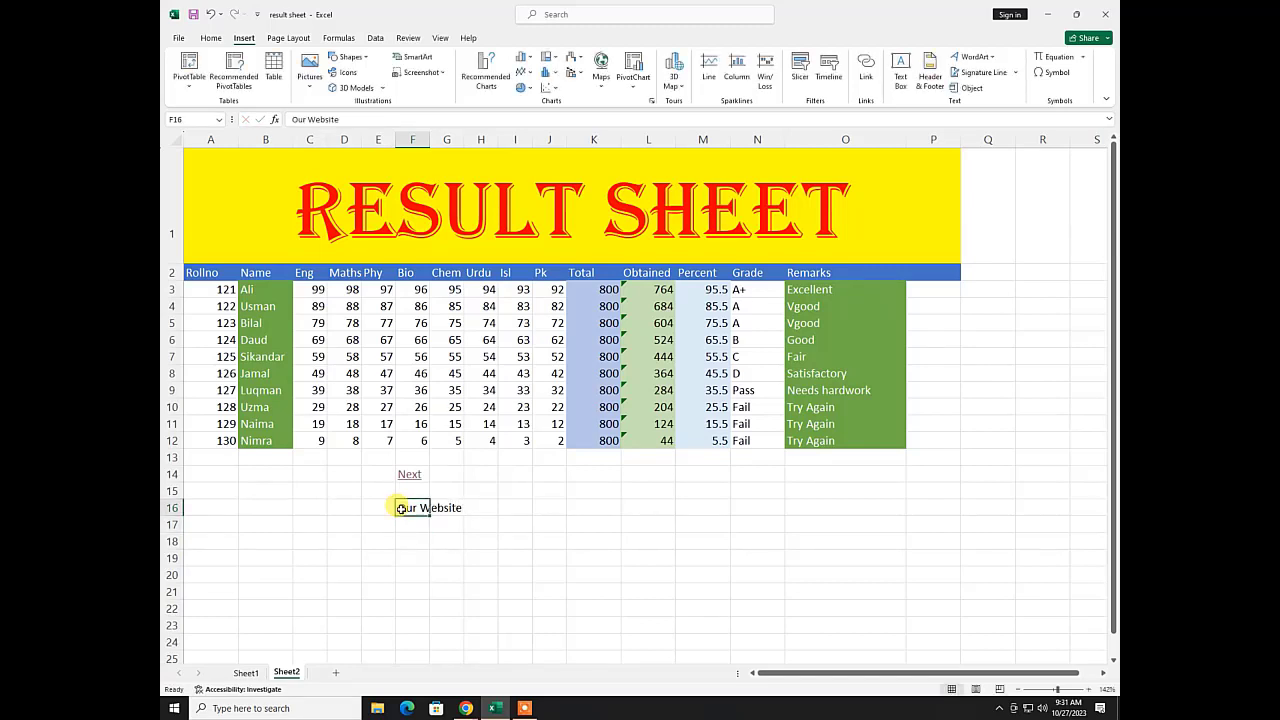
- Load the pictacademy.com homepage in Google Chrome
mouse_move(468, 707)
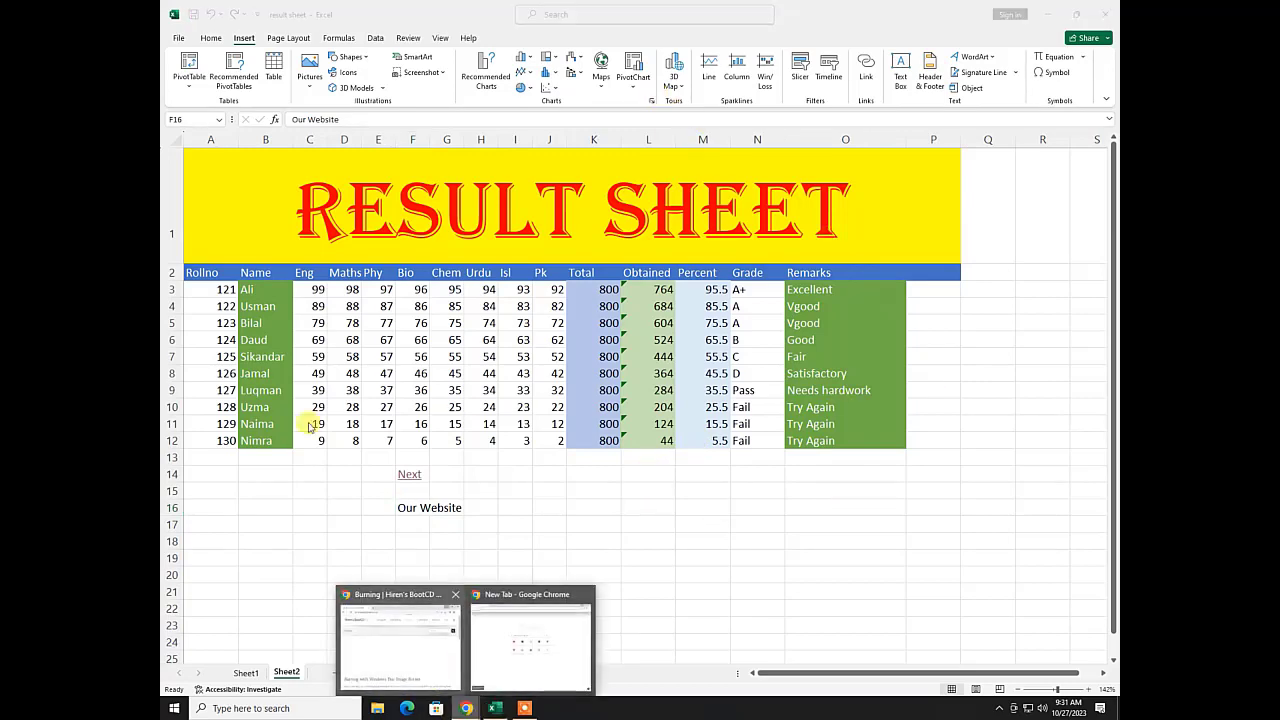
left_click(488, 638)
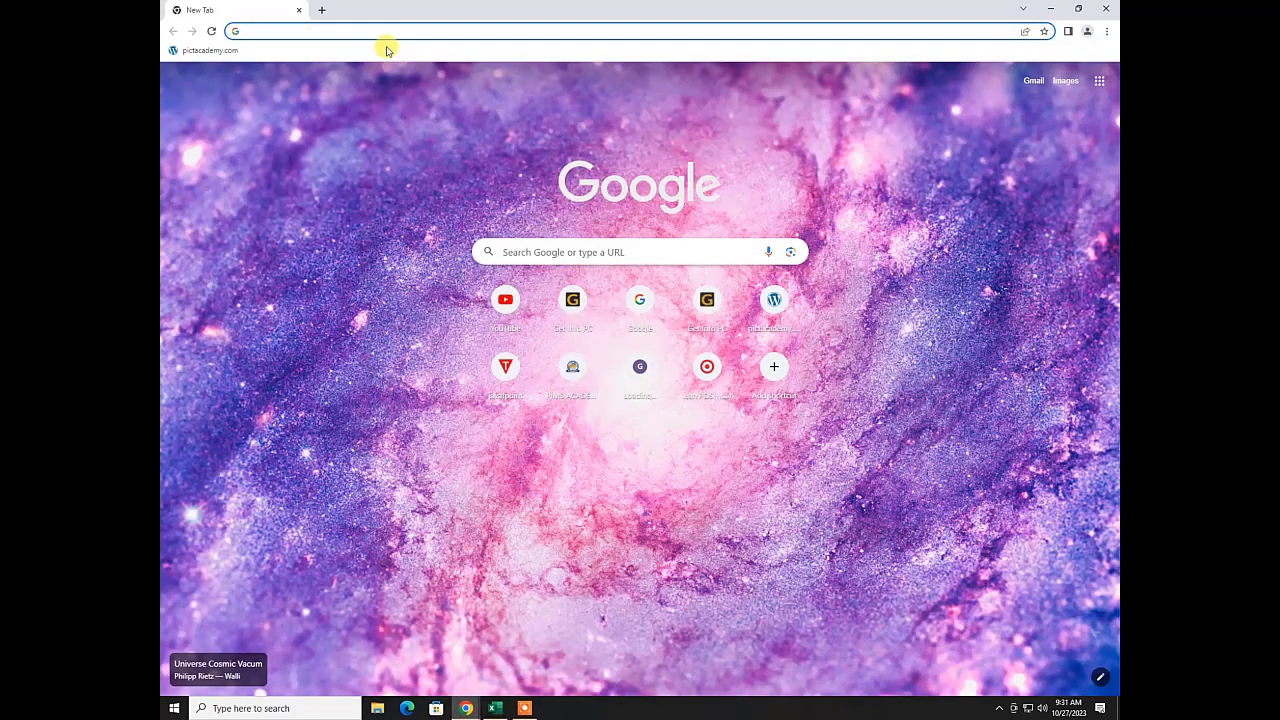
type("pictacademy.com")
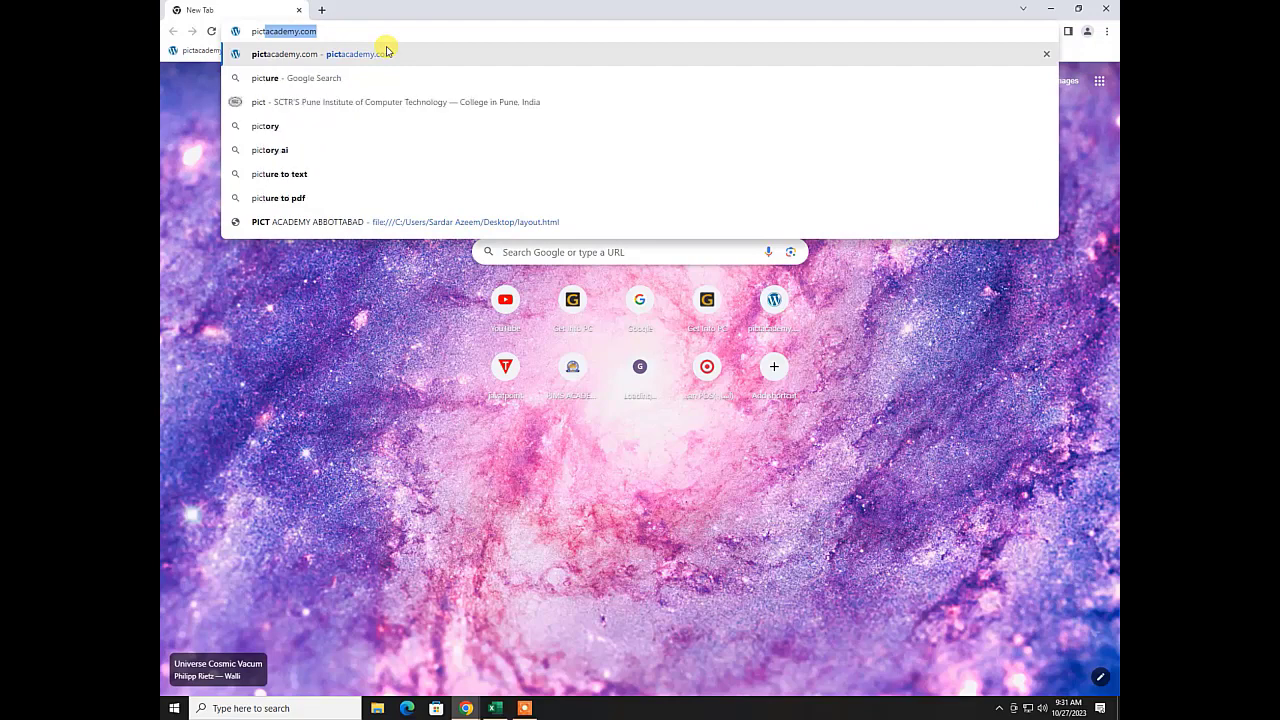
key("Return")
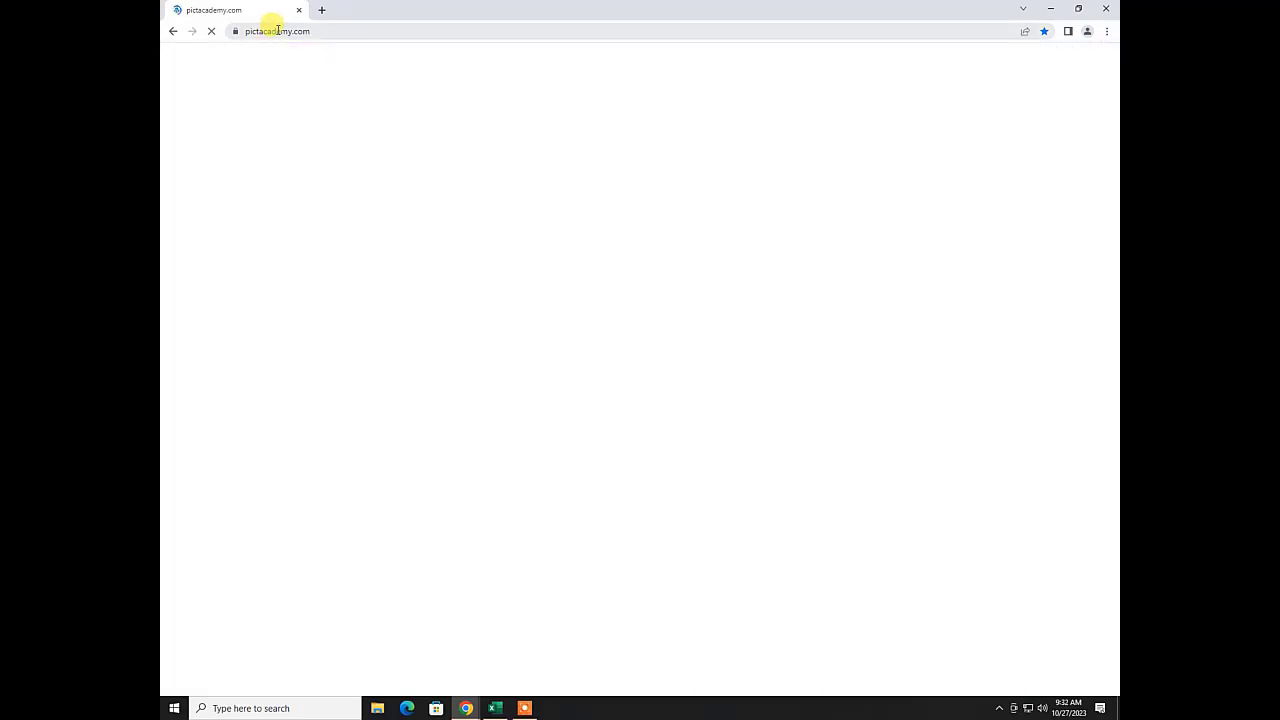
- Copy the pictacademy.com address and go back to the Excel result sheet
left_click(277, 30)
right_click(279, 33)
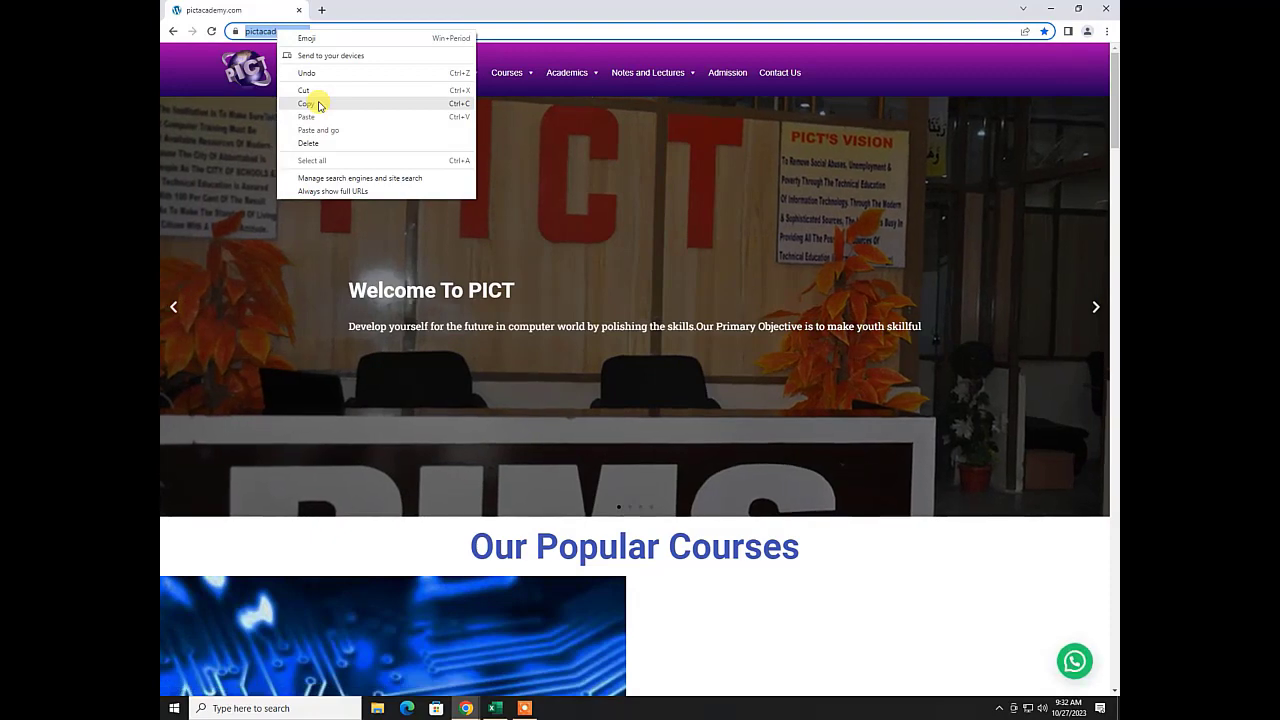
left_click(318, 104)
left_click(494, 708)
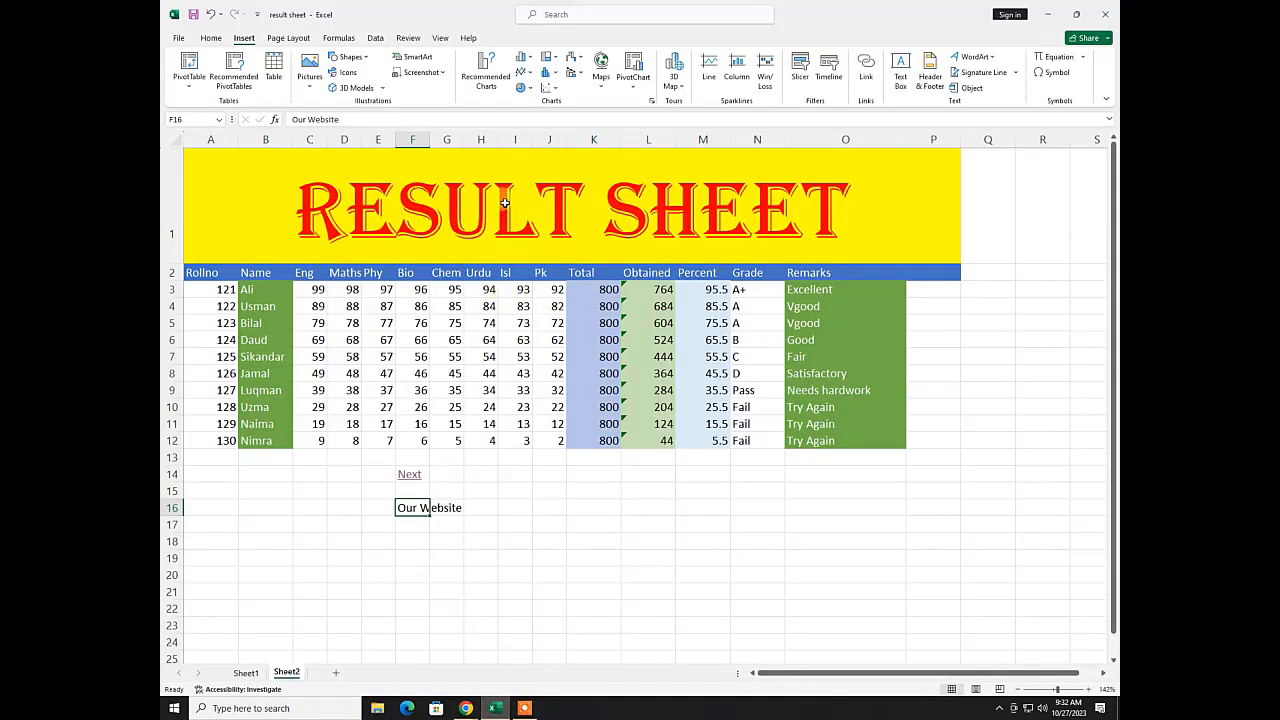
left_click(864, 70)
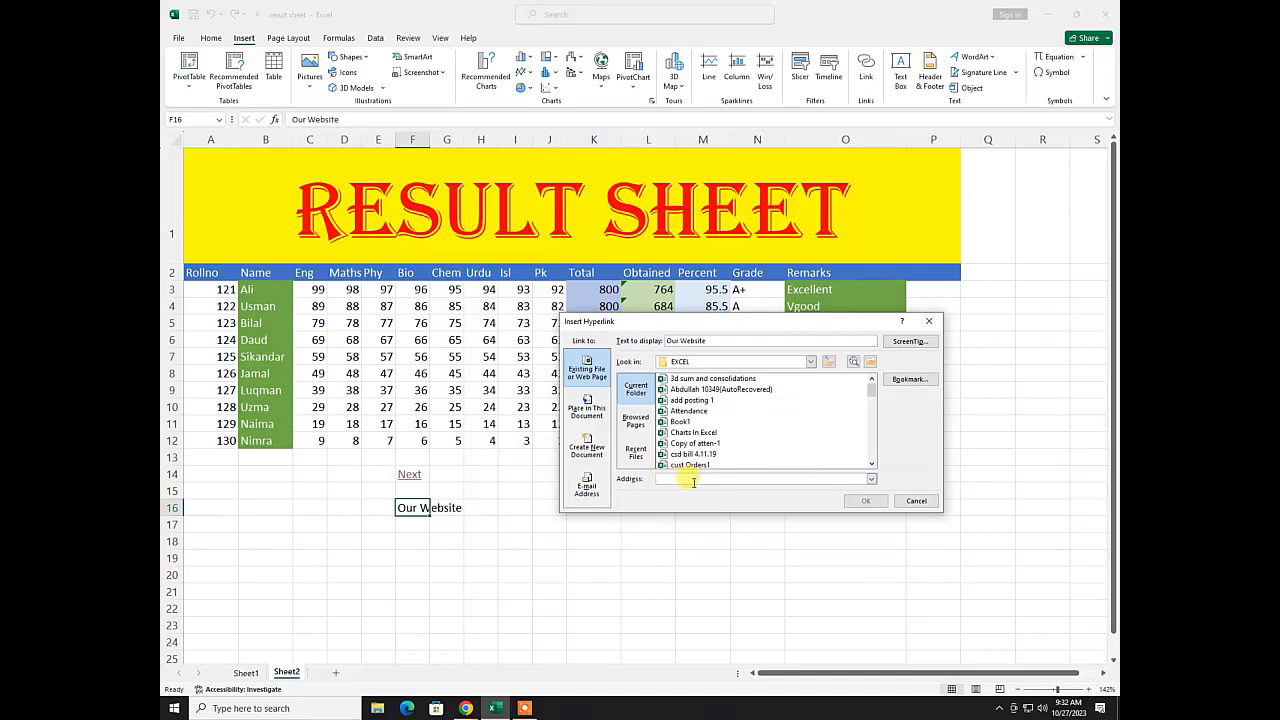
left_click(673, 480)
key("ctrl+v")
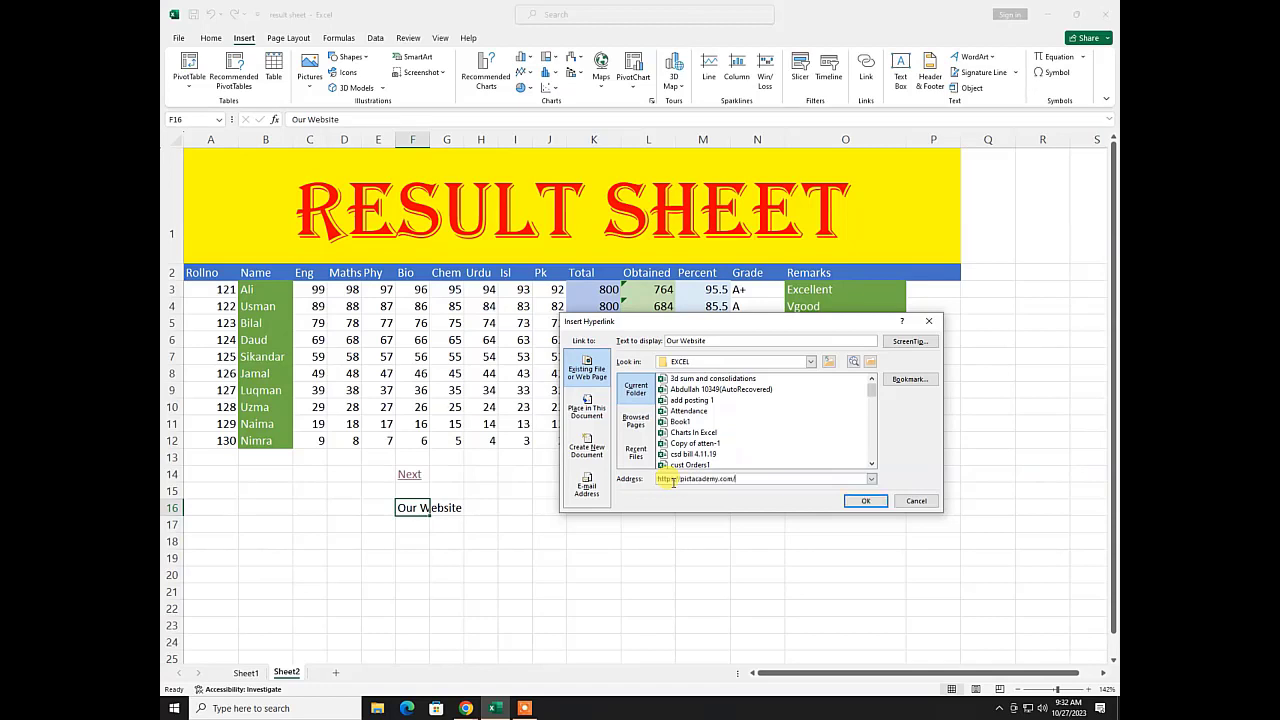
left_click(862, 502)
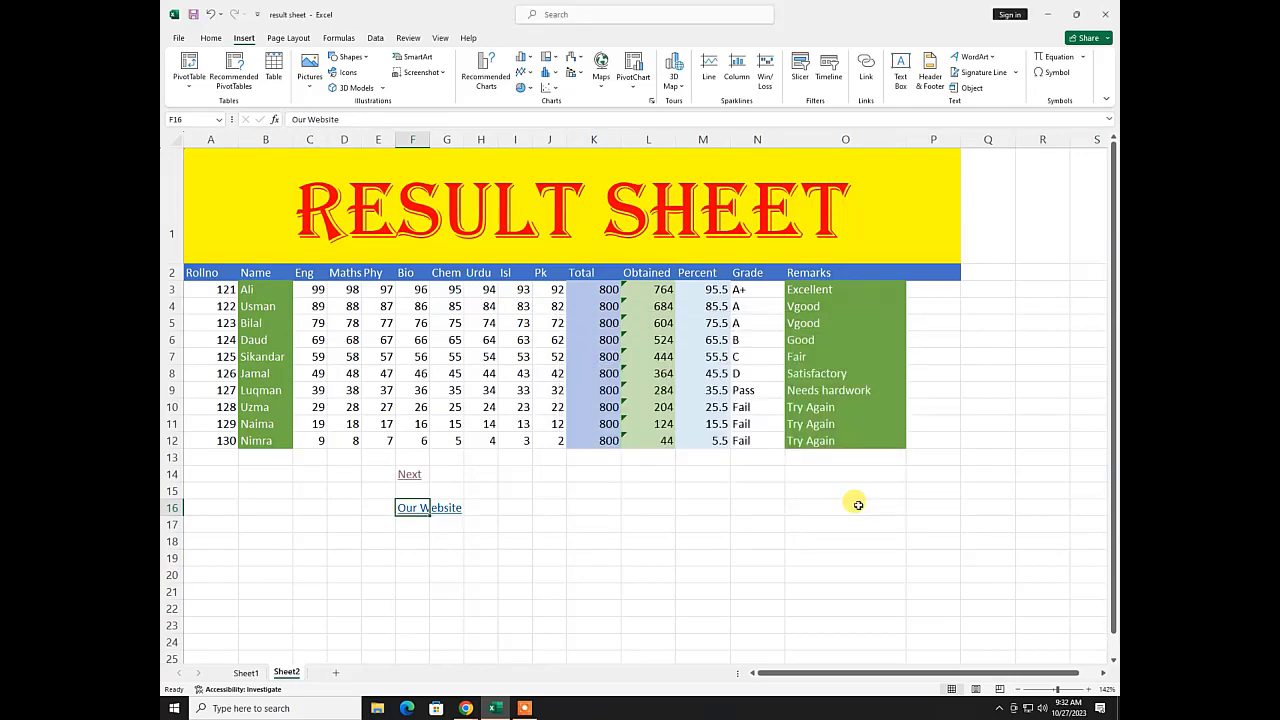
left_click(522, 580)
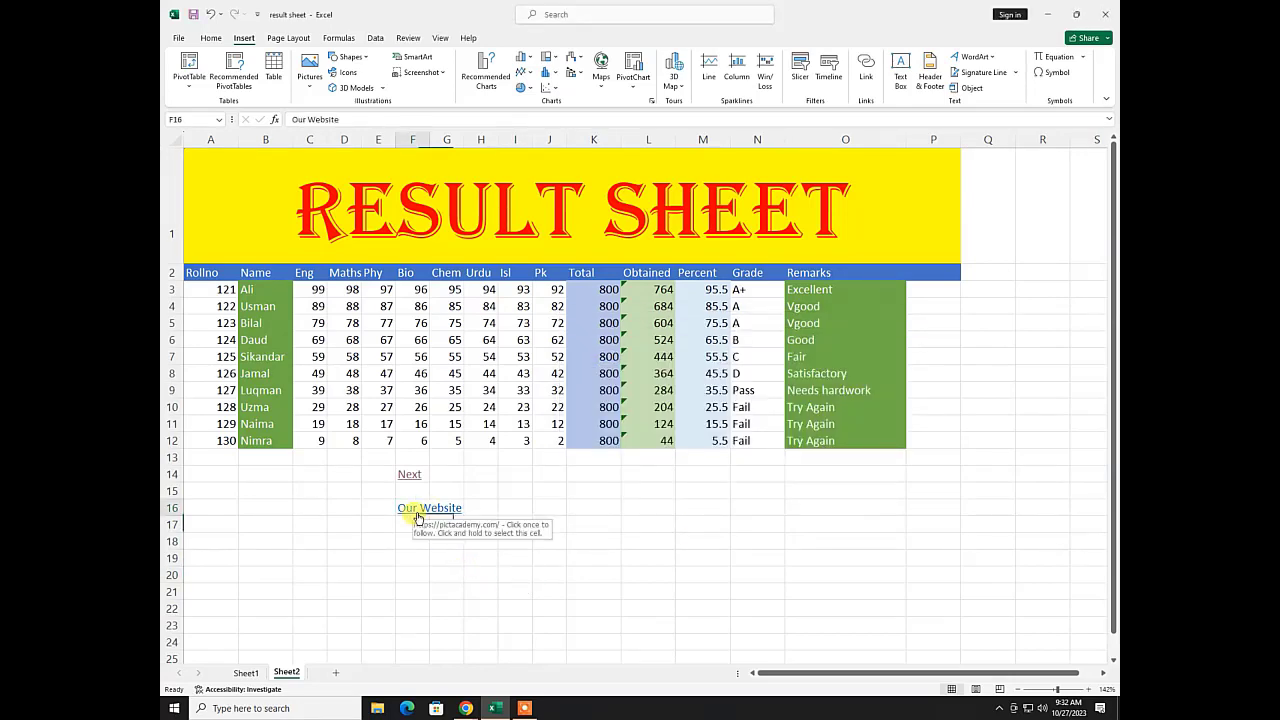
left_click(428, 512)
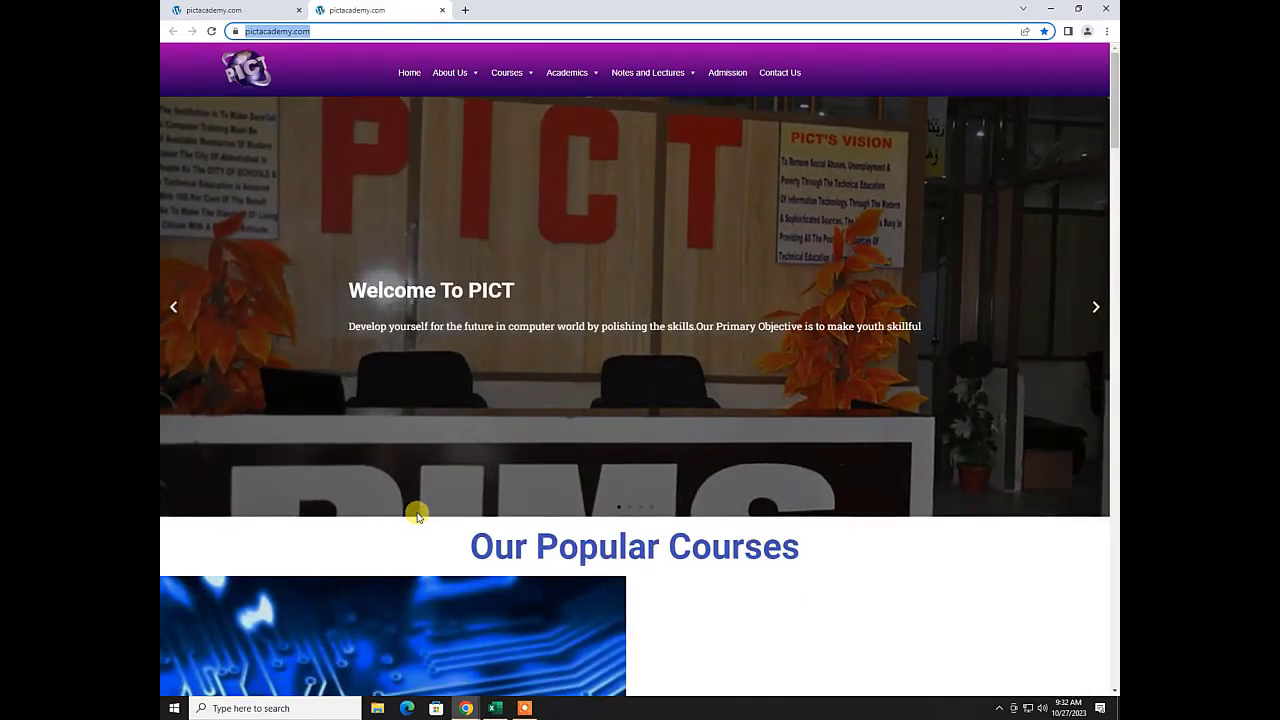
scroll(443, 358, "down", 8)
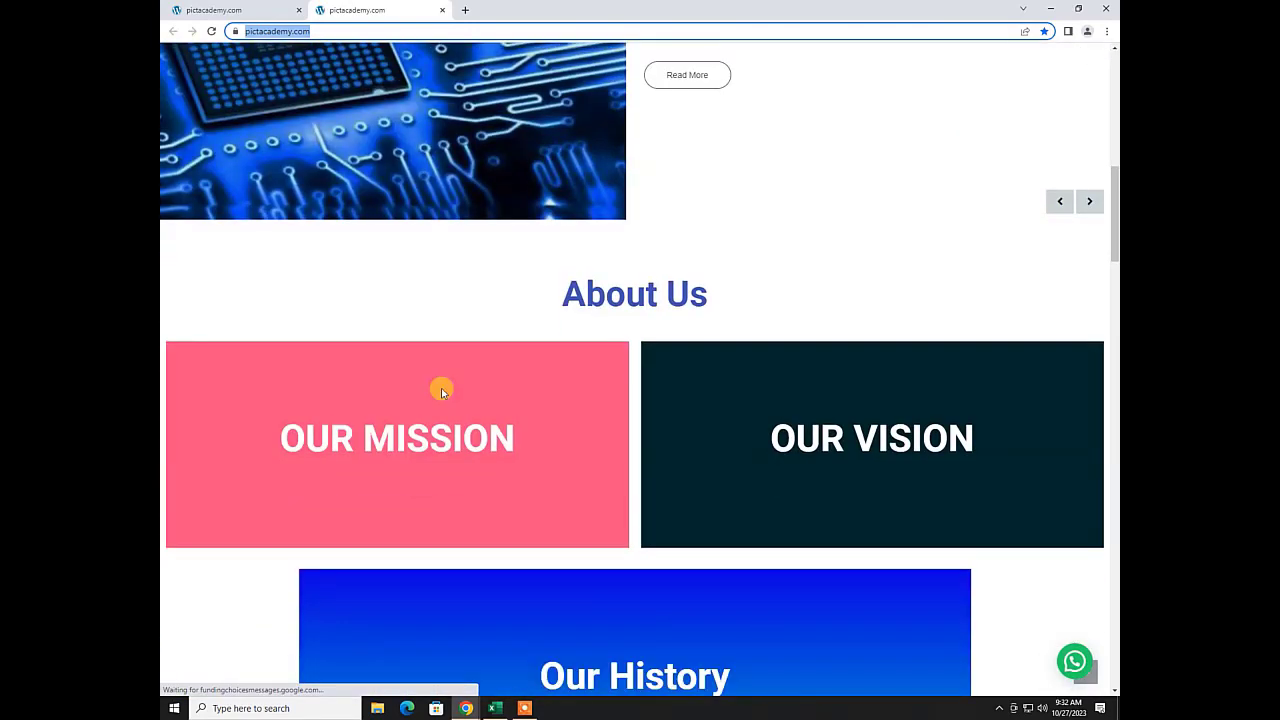
scroll(497, 425, "up", 5)
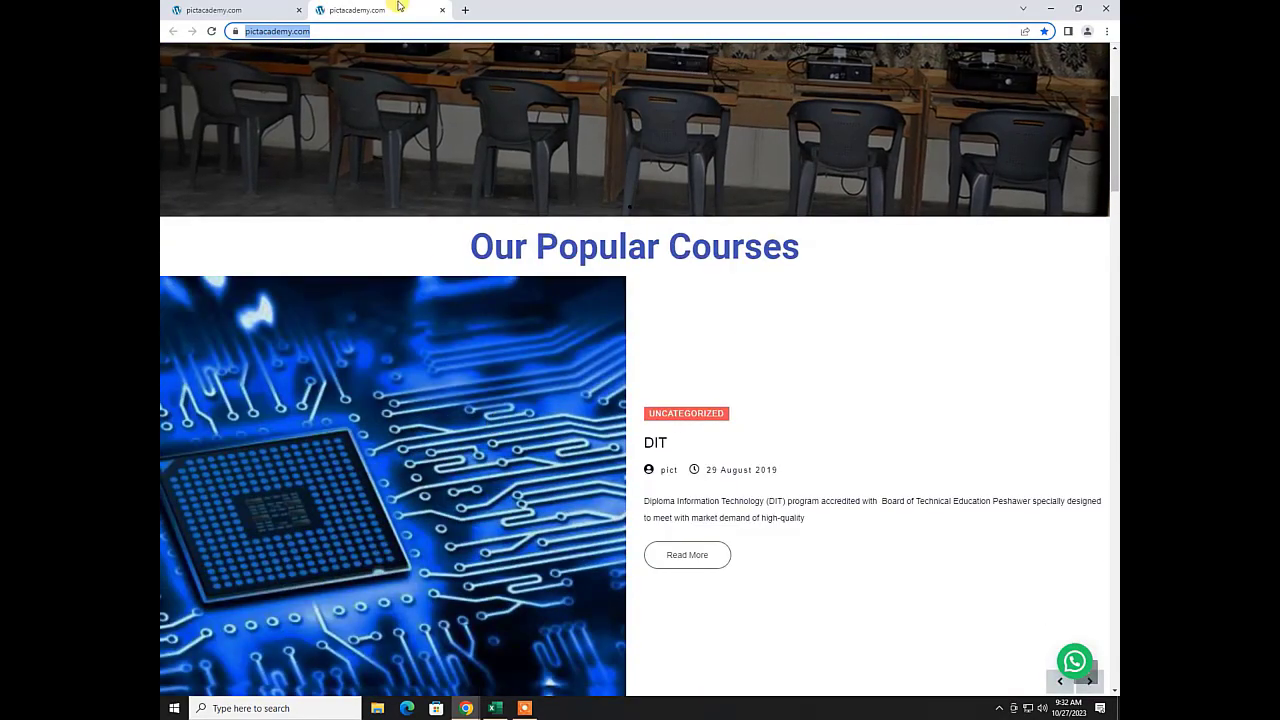
left_click(490, 709)
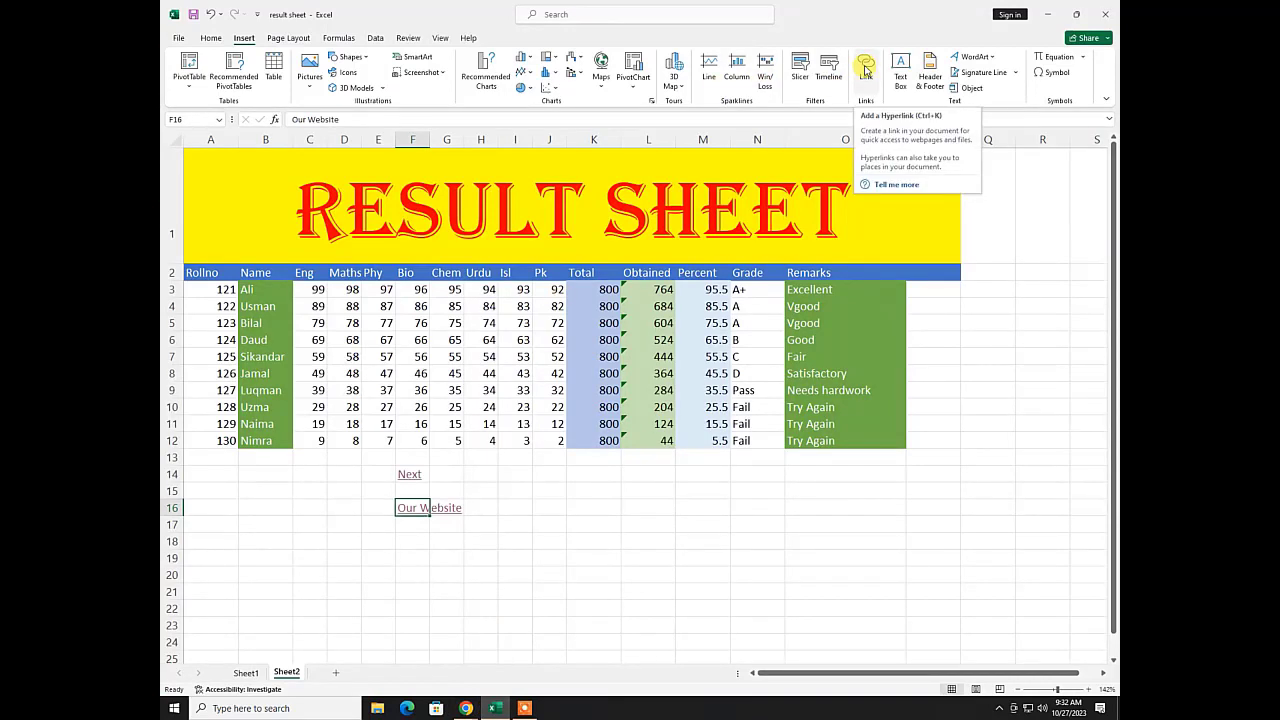
- Enter 'Next' in K16 and hyperlink it to the Charts In Excel workbook
left_click(609, 510)
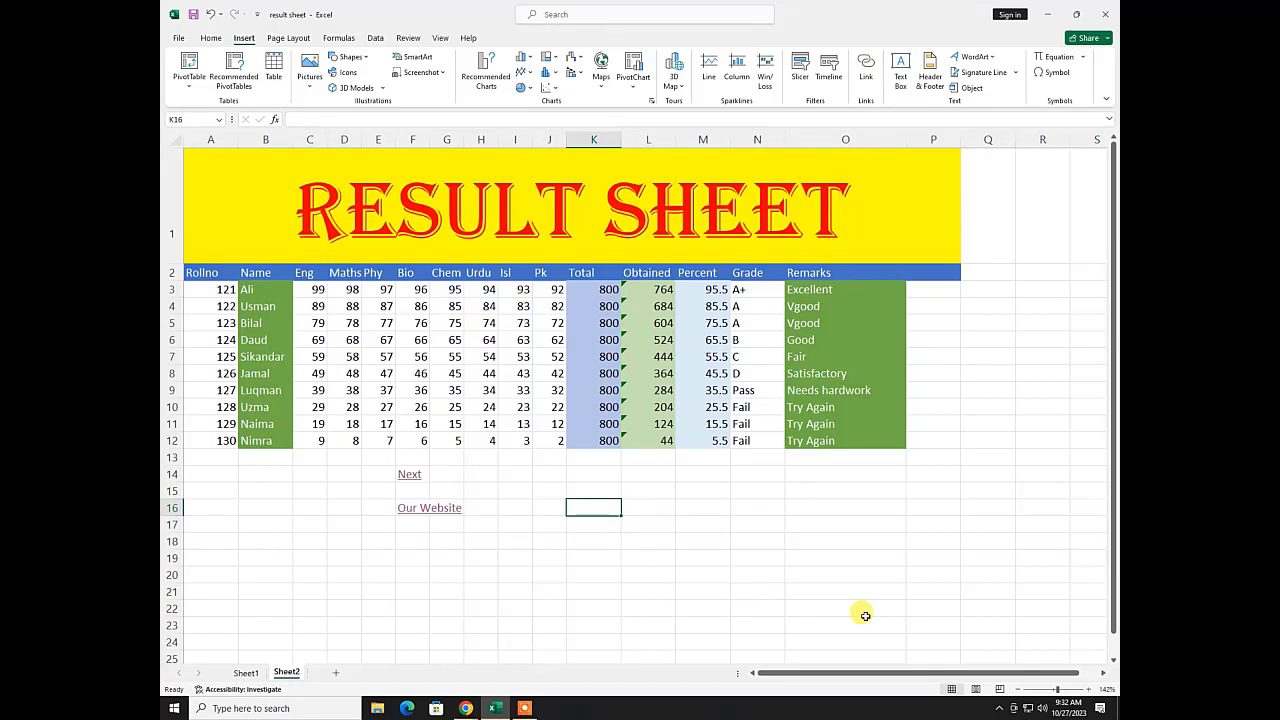
type("Next")
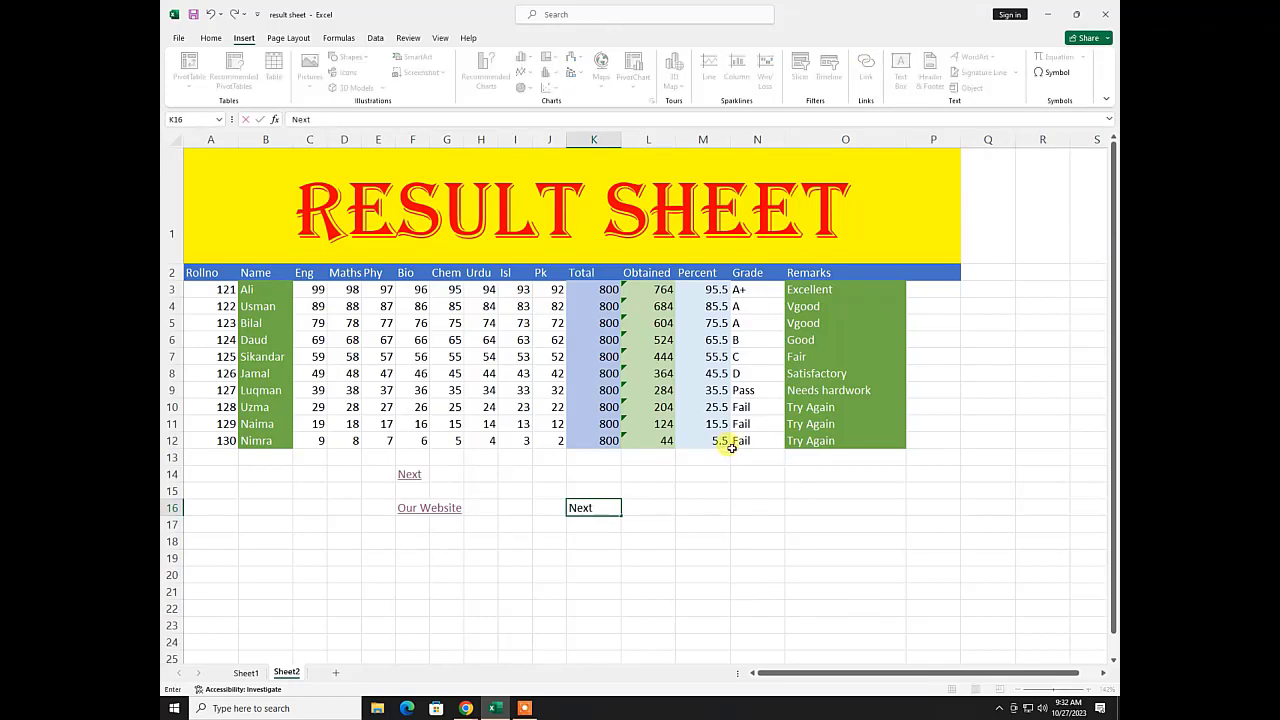
left_click(580, 545)
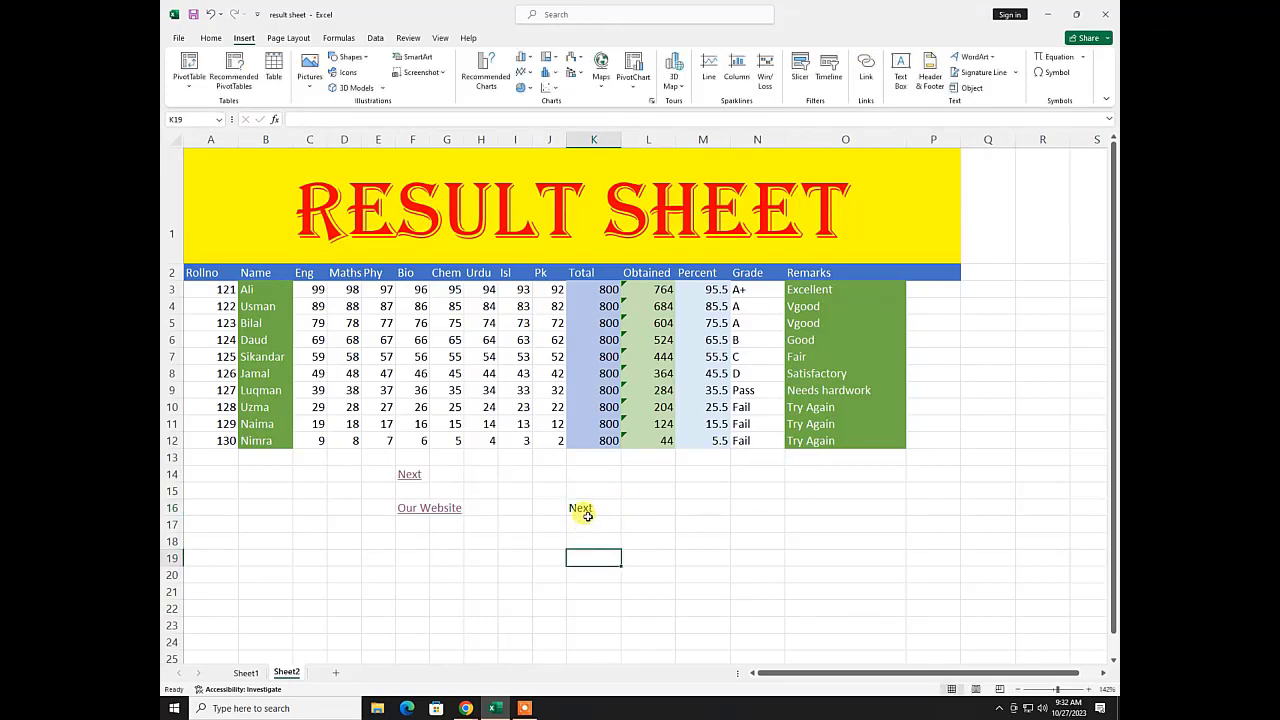
left_click(619, 512)
key("ctrl+k")
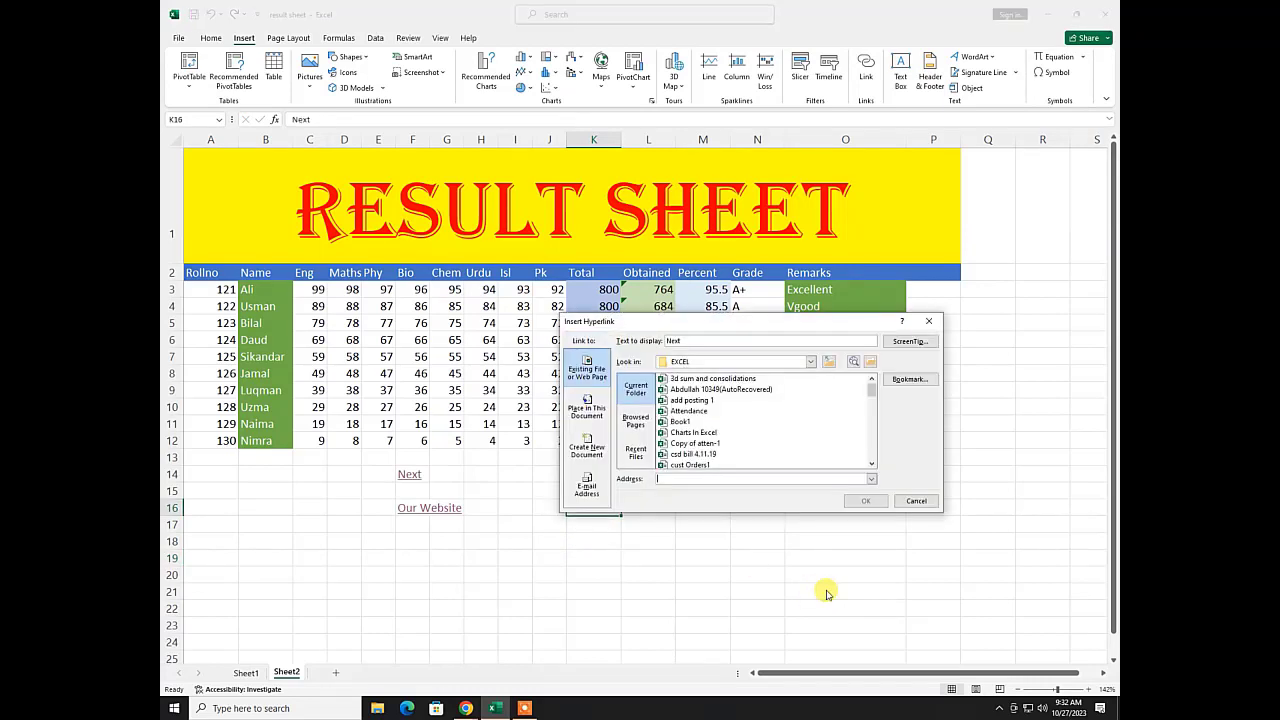
left_click(719, 433)
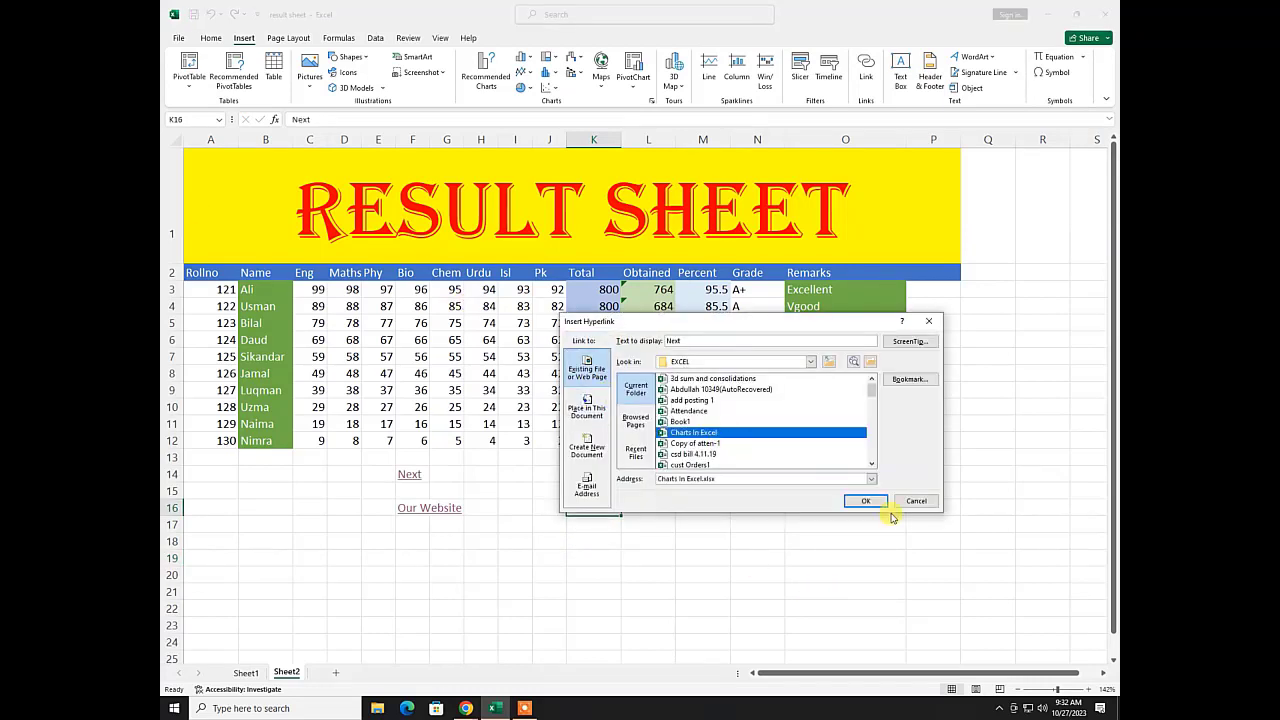
left_click(878, 502)
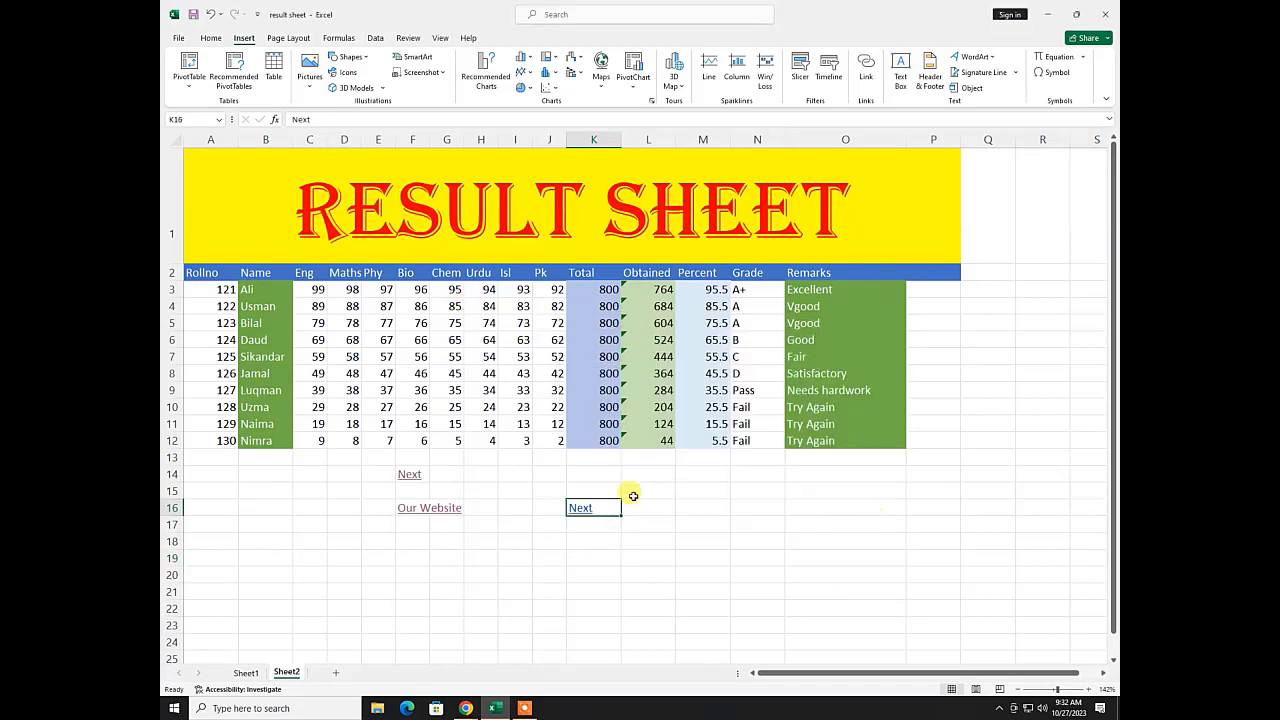
- Test the K16 link by opening Charts In Excel, then close that workbook
left_click(584, 510)
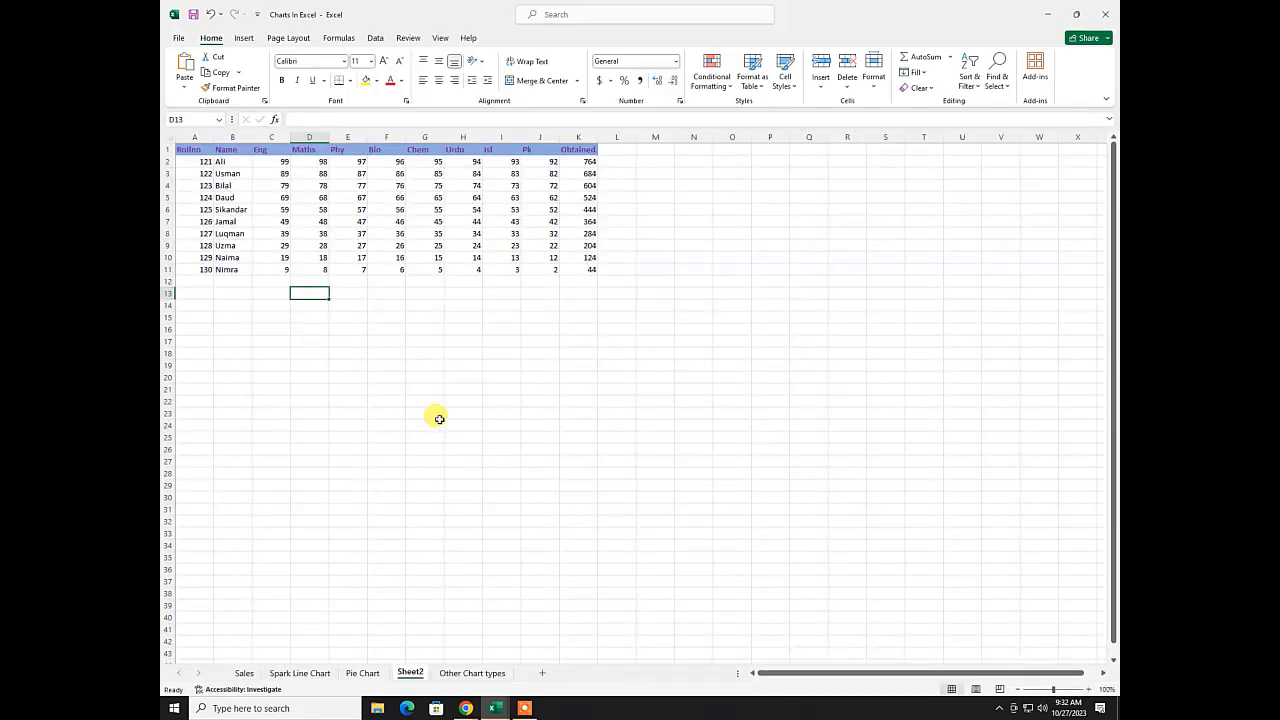
left_click(1107, 13)
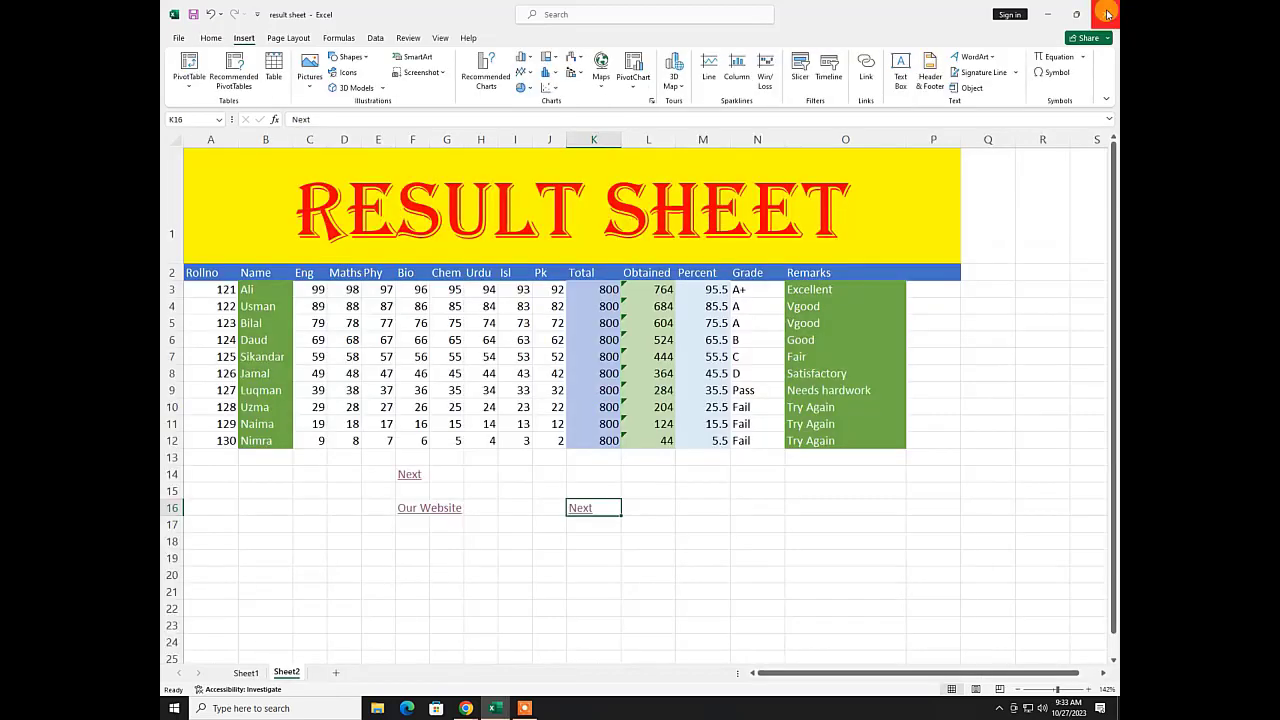
left_click(590, 556)
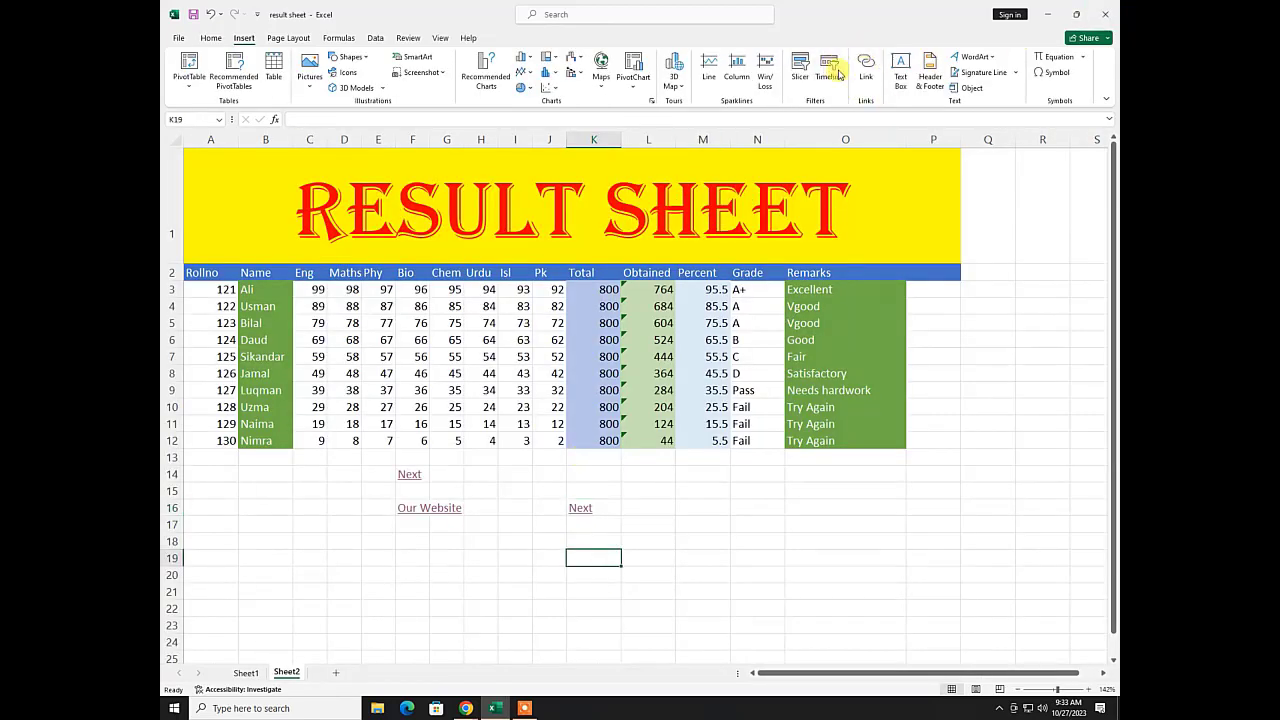
left_click(587, 514)
- Remove the hyperlinks from the 'Next' entries in K16 and F14, leaving plain text
right_click(589, 515)
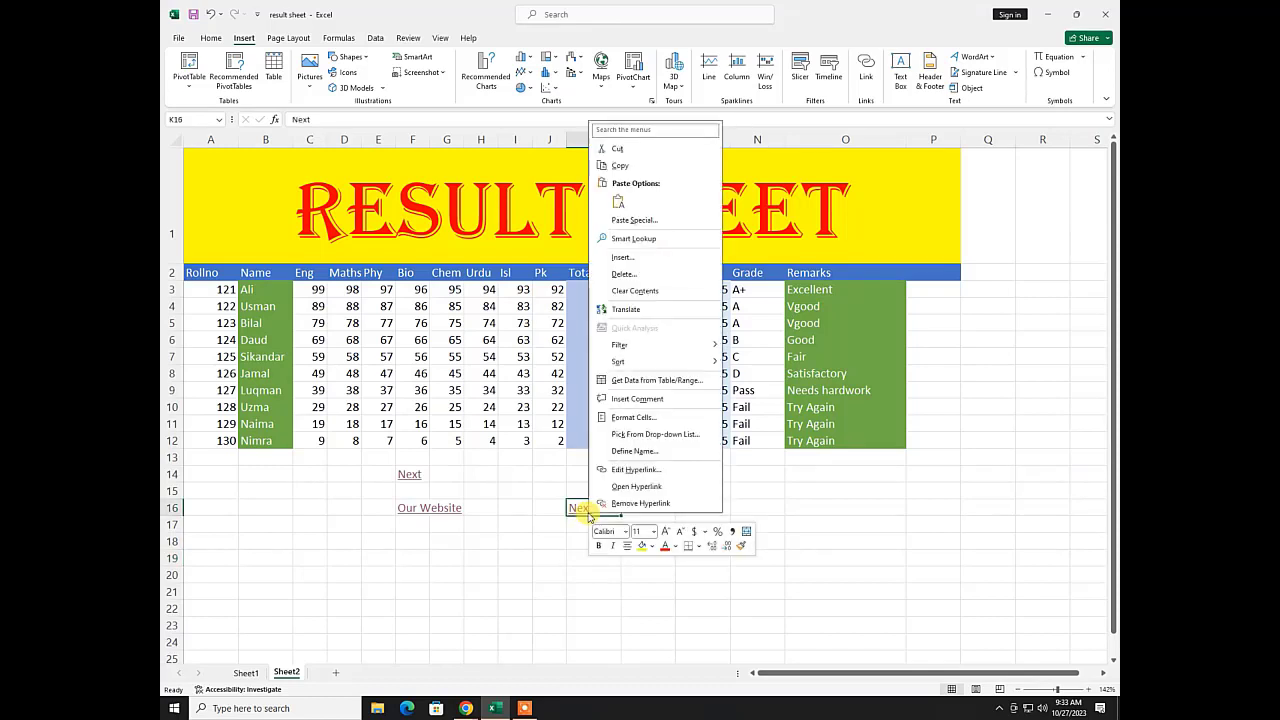
left_click(636, 503)
right_click(416, 476)
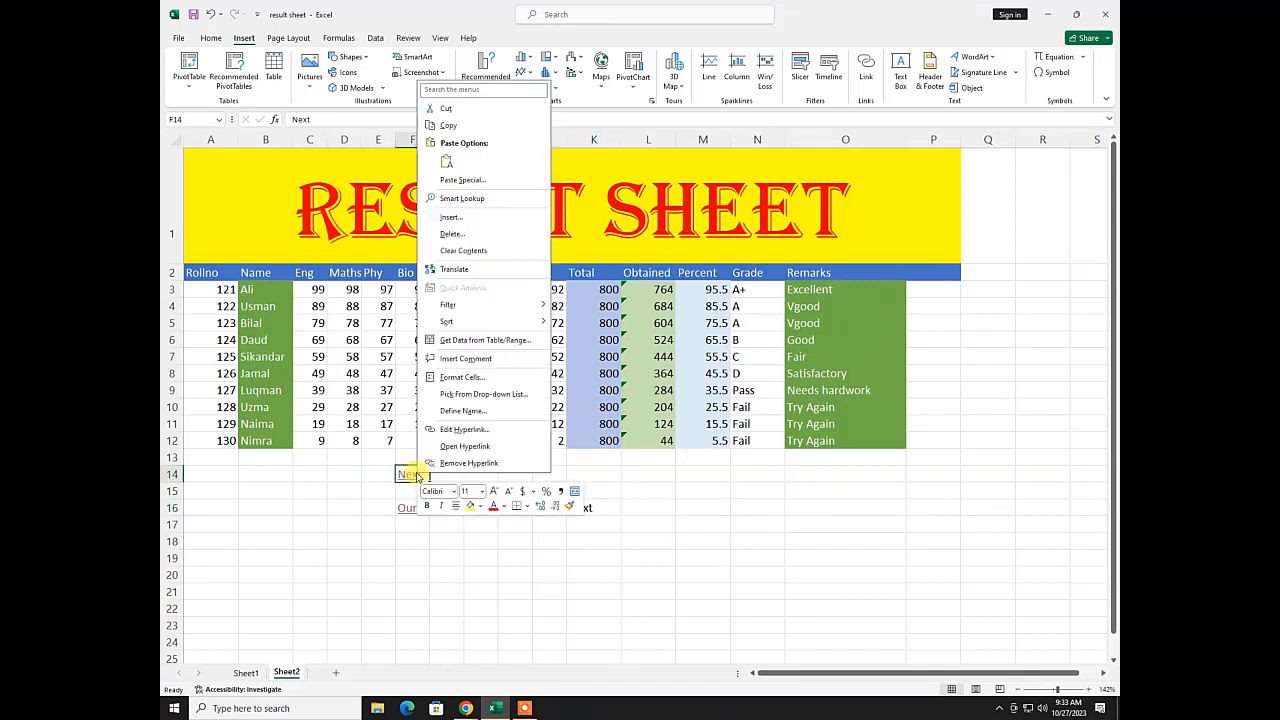
left_click(440, 463)
left_click(480, 591)
left_click(580, 508)
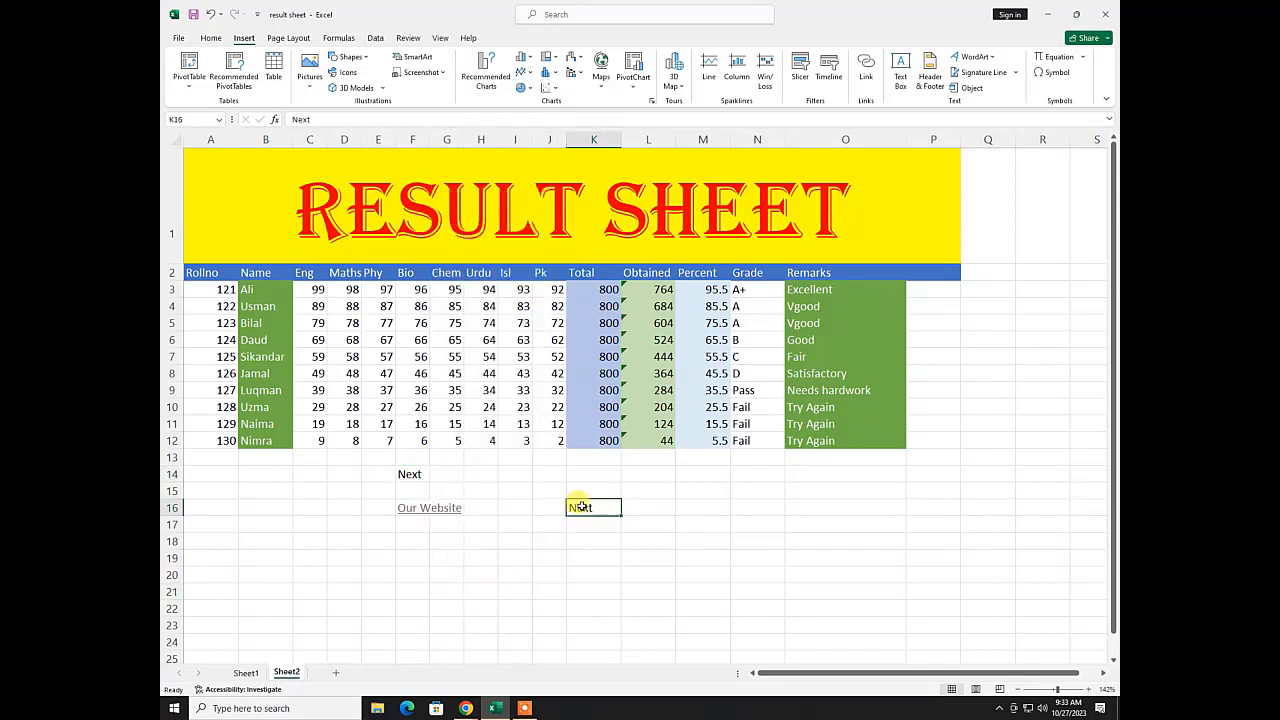
left_click(412, 476)
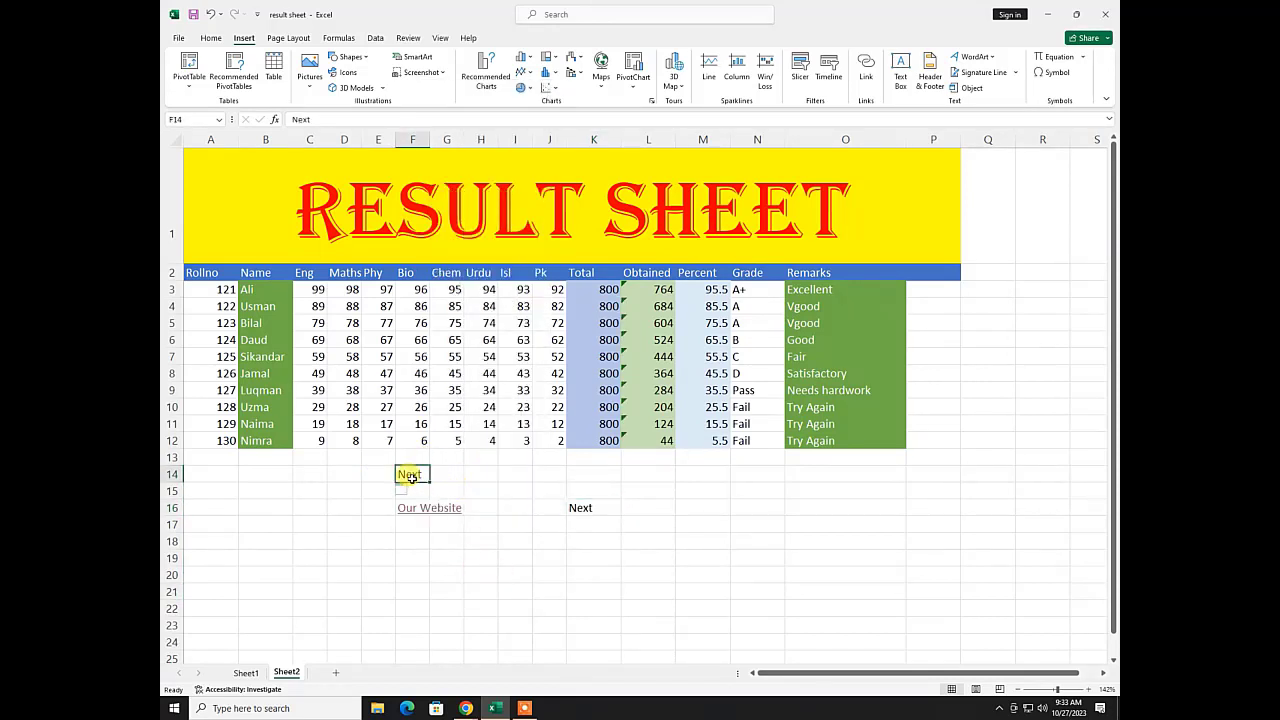
- Draw a text box across rows 17 to 27 below the Our Website link
left_click(899, 78)
scroll(771, 203, "down", 5)
scroll(666, 246, "up", 2)
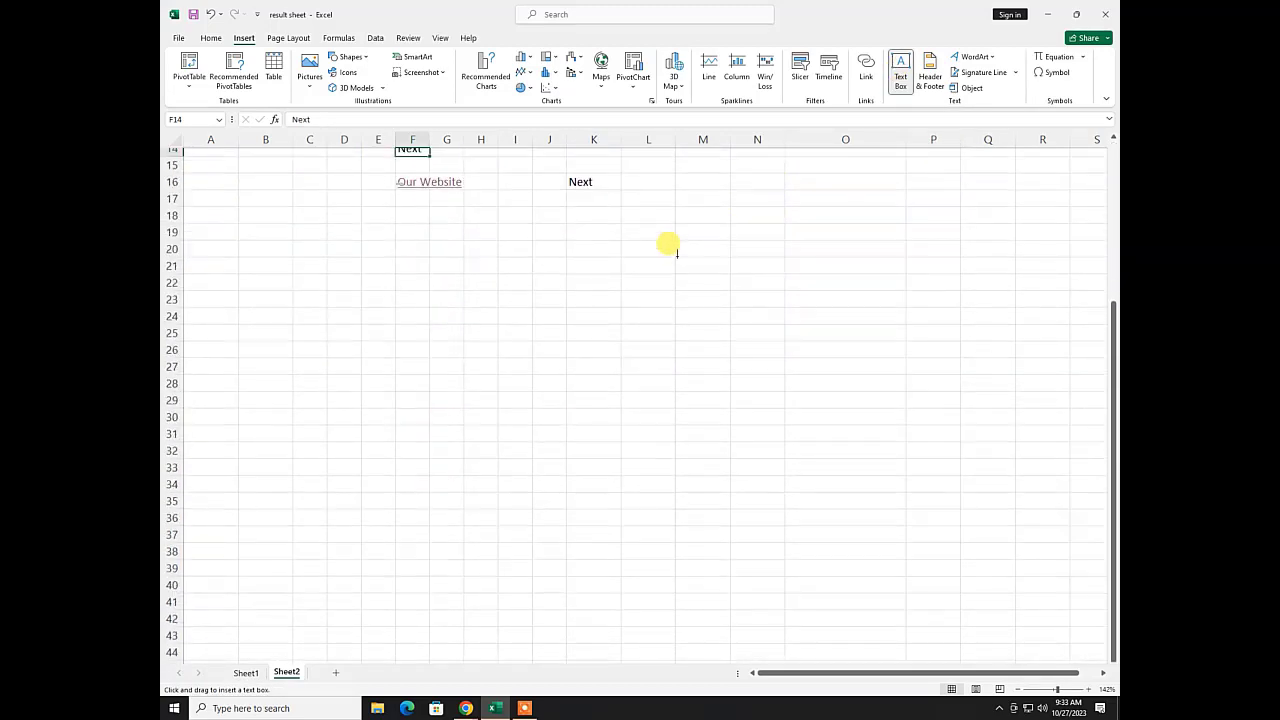
left_click_drag(217, 280, 681, 436)
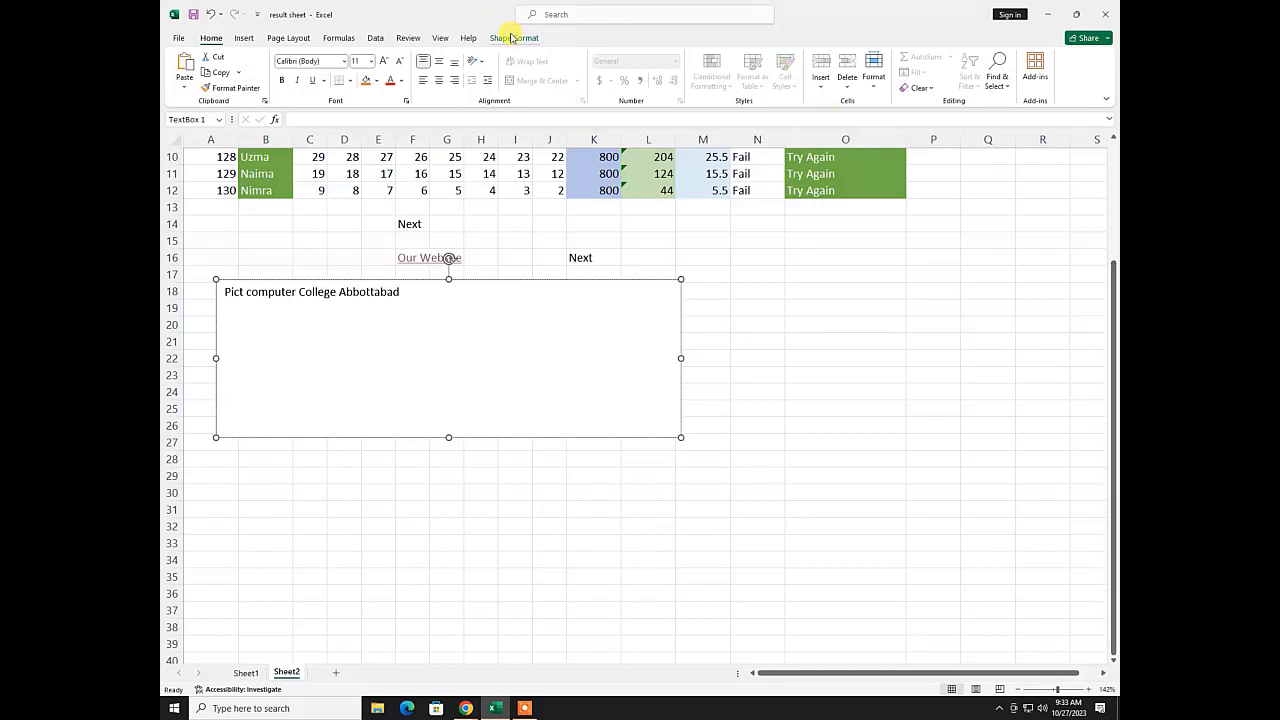
- Give the text box a blue shape style and an outlined WordArt style on its text
left_click(512, 37)
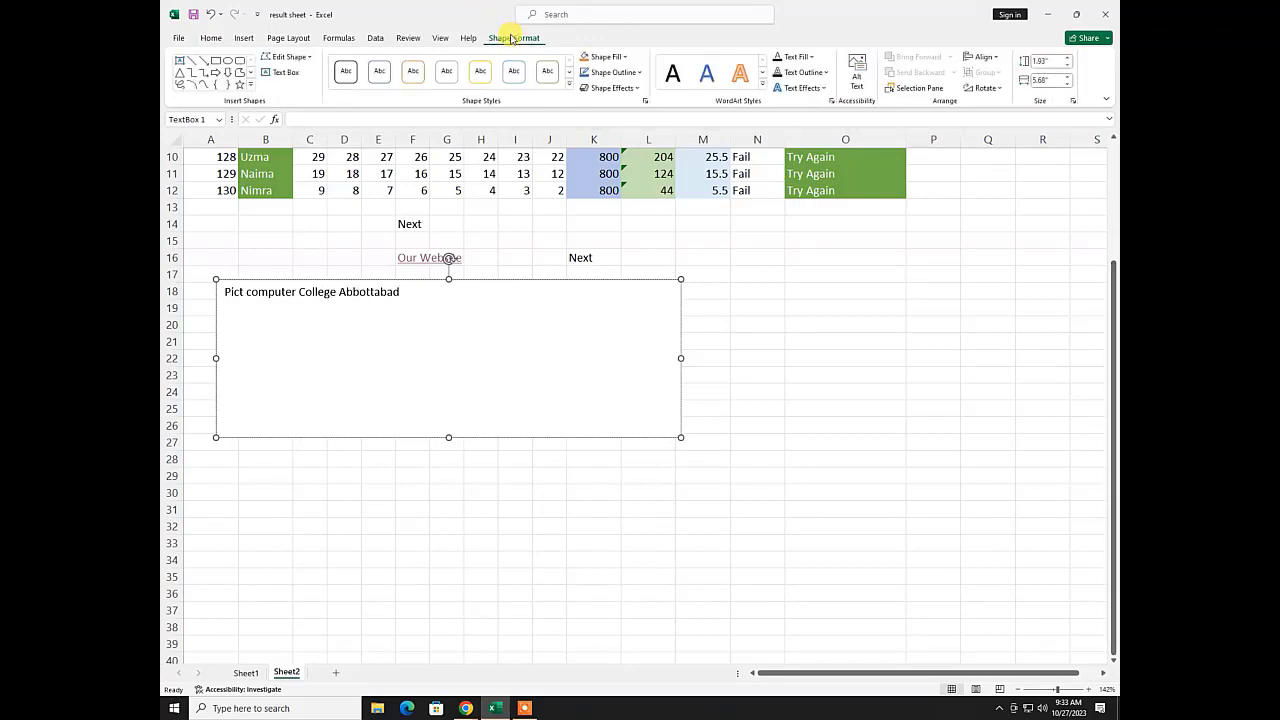
left_click(568, 86)
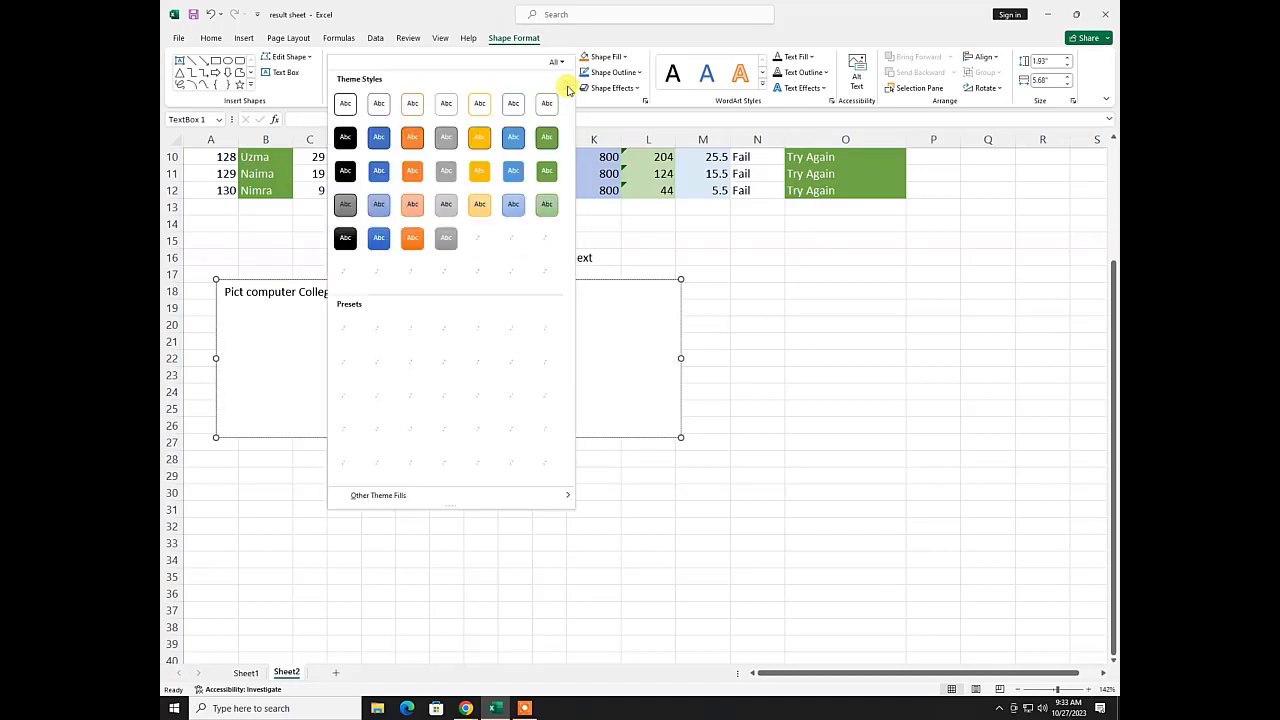
left_click(380, 267)
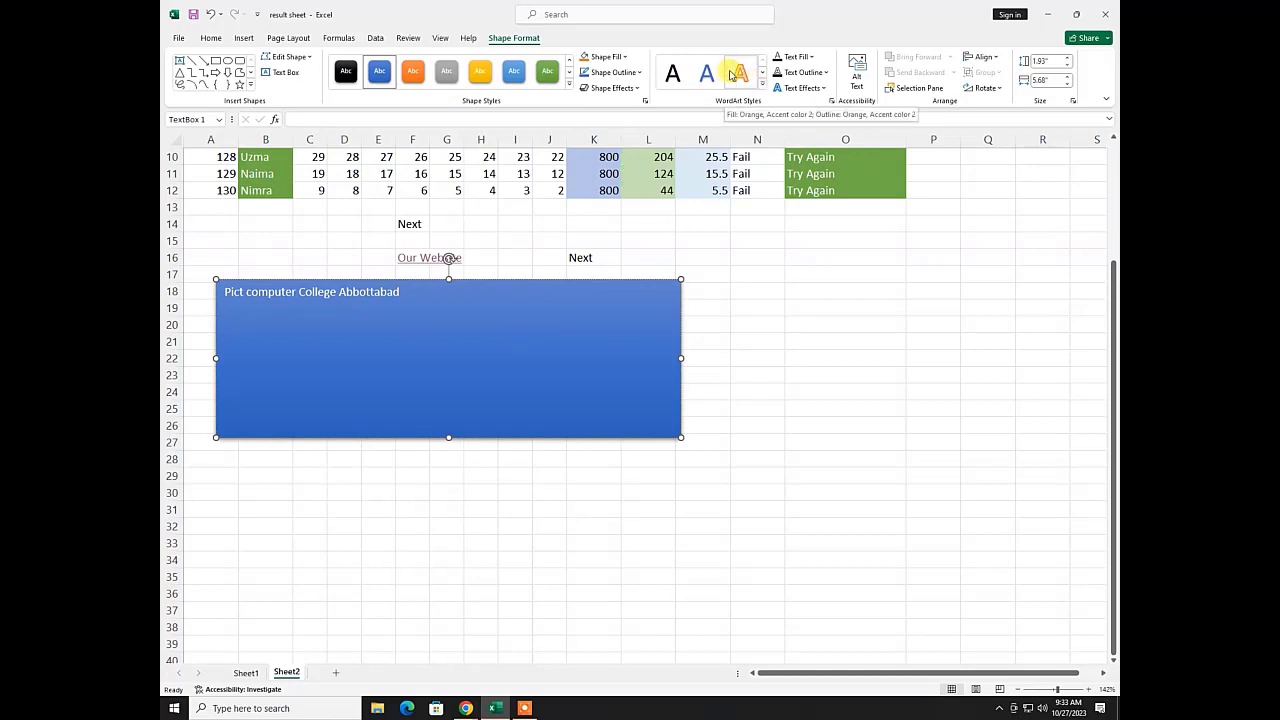
left_click_drag(406, 298, 224, 292)
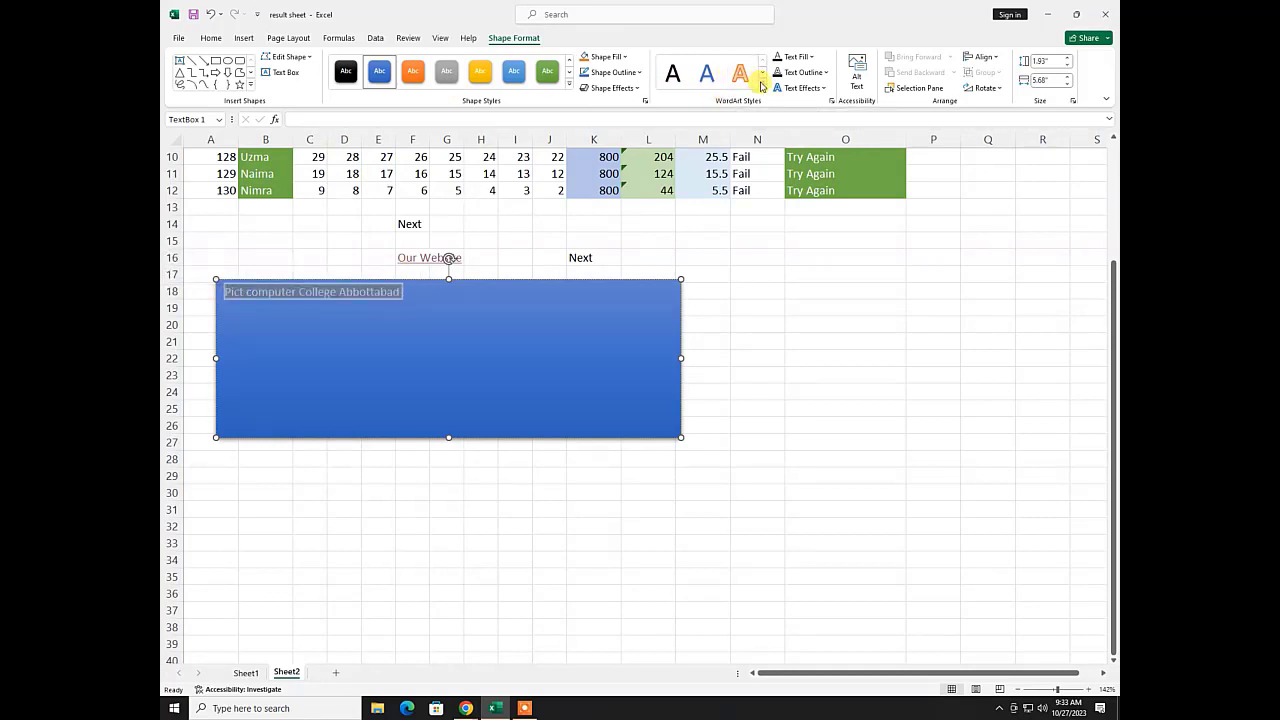
left_click(762, 87)
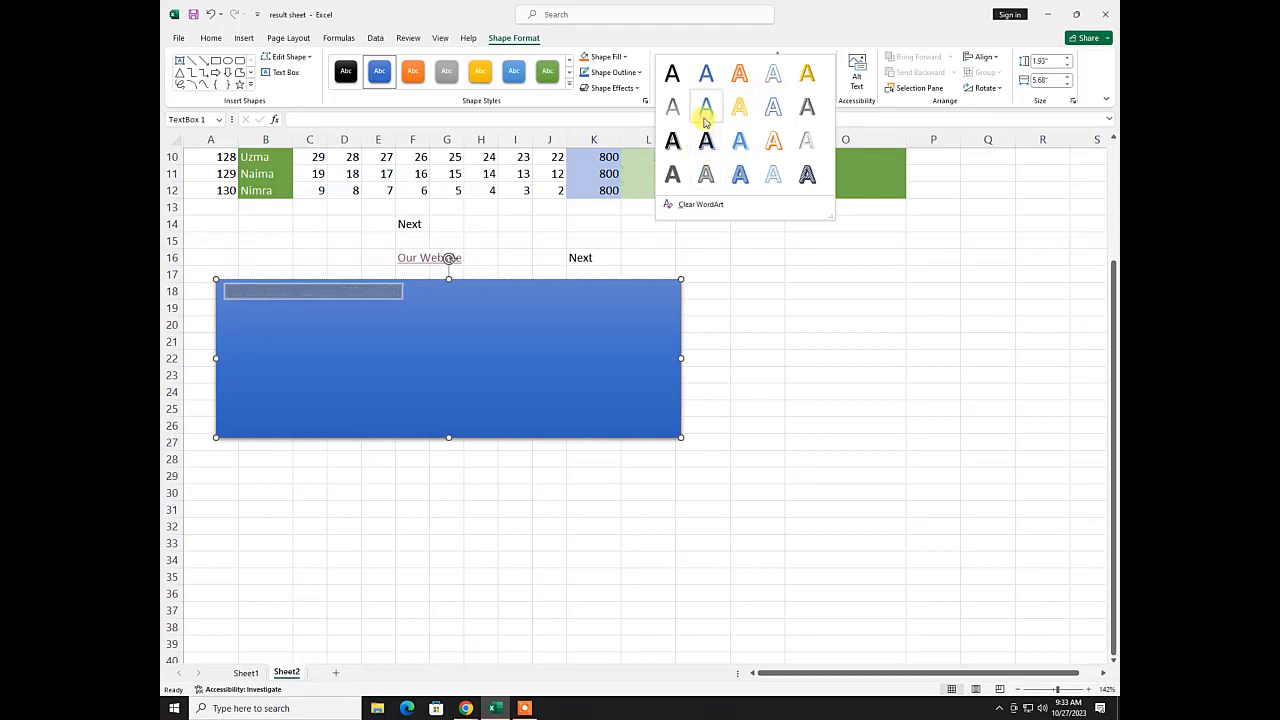
left_click(707, 142)
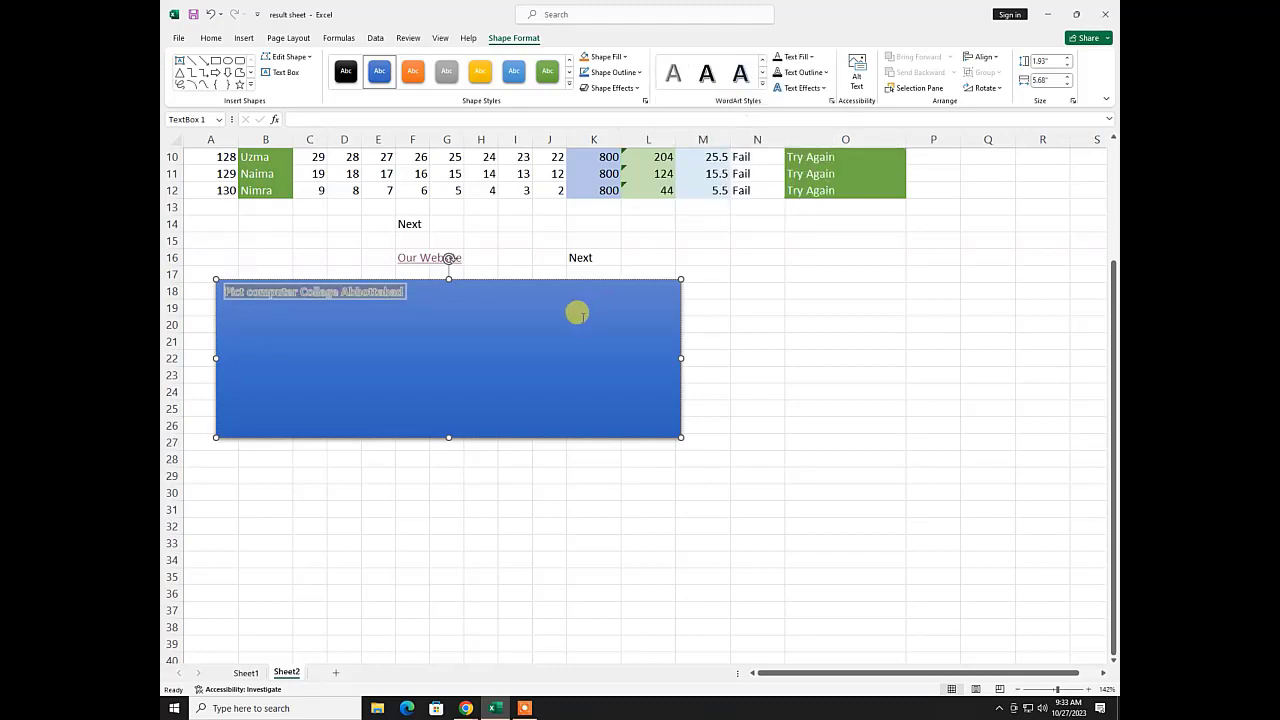
left_click(396, 343)
left_click_drag(405, 292, 222, 291)
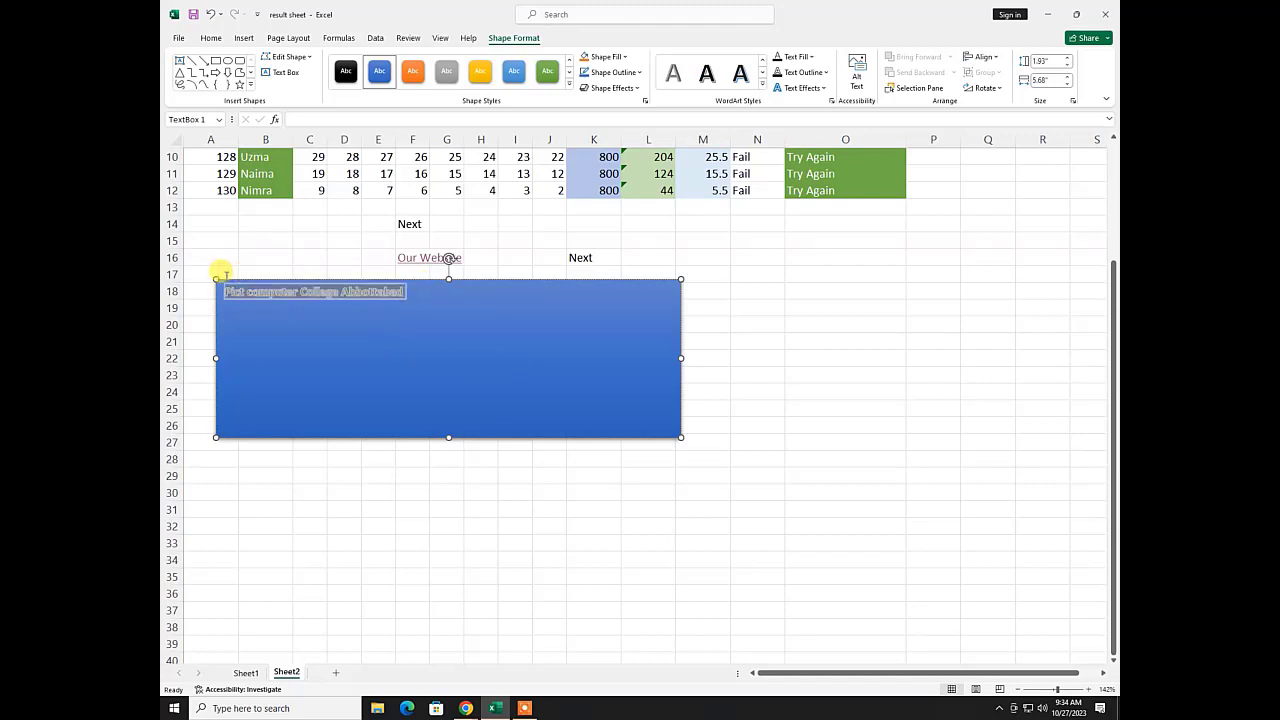
- Enlarge the college name text to 40 point and centre it in the box
left_click(212, 40)
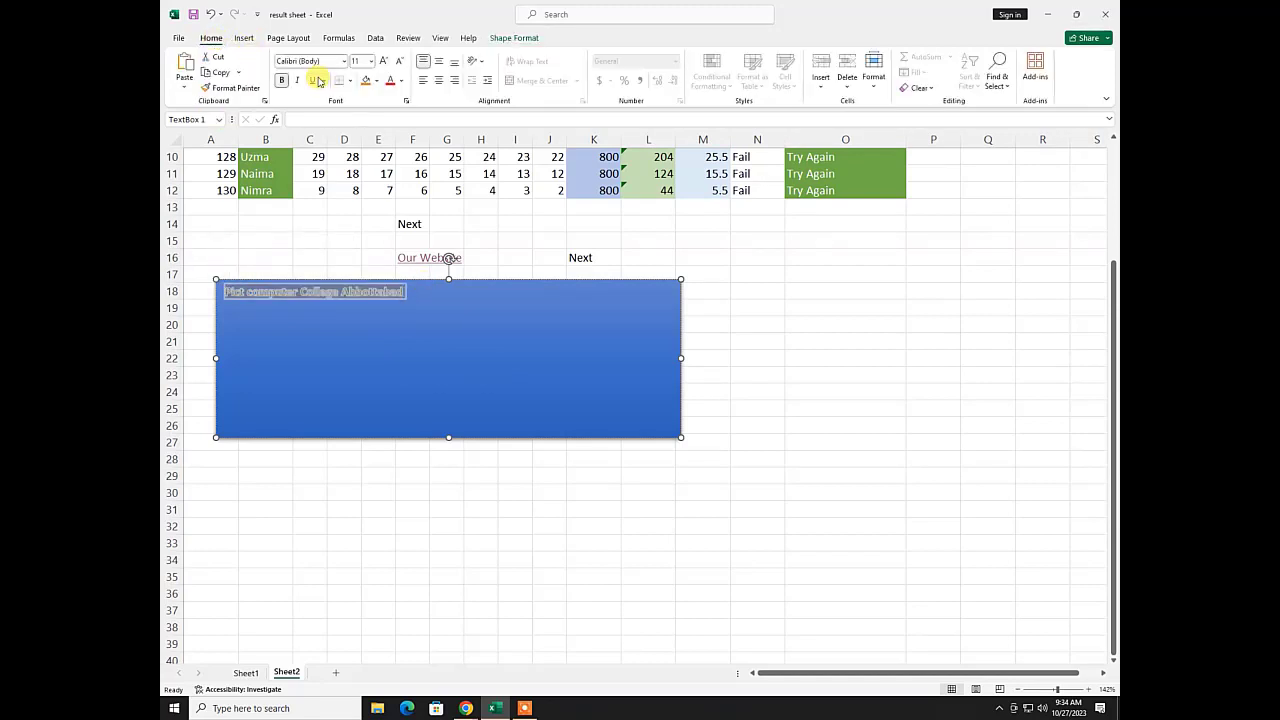
left_click(381, 61)
left_click(381, 61)
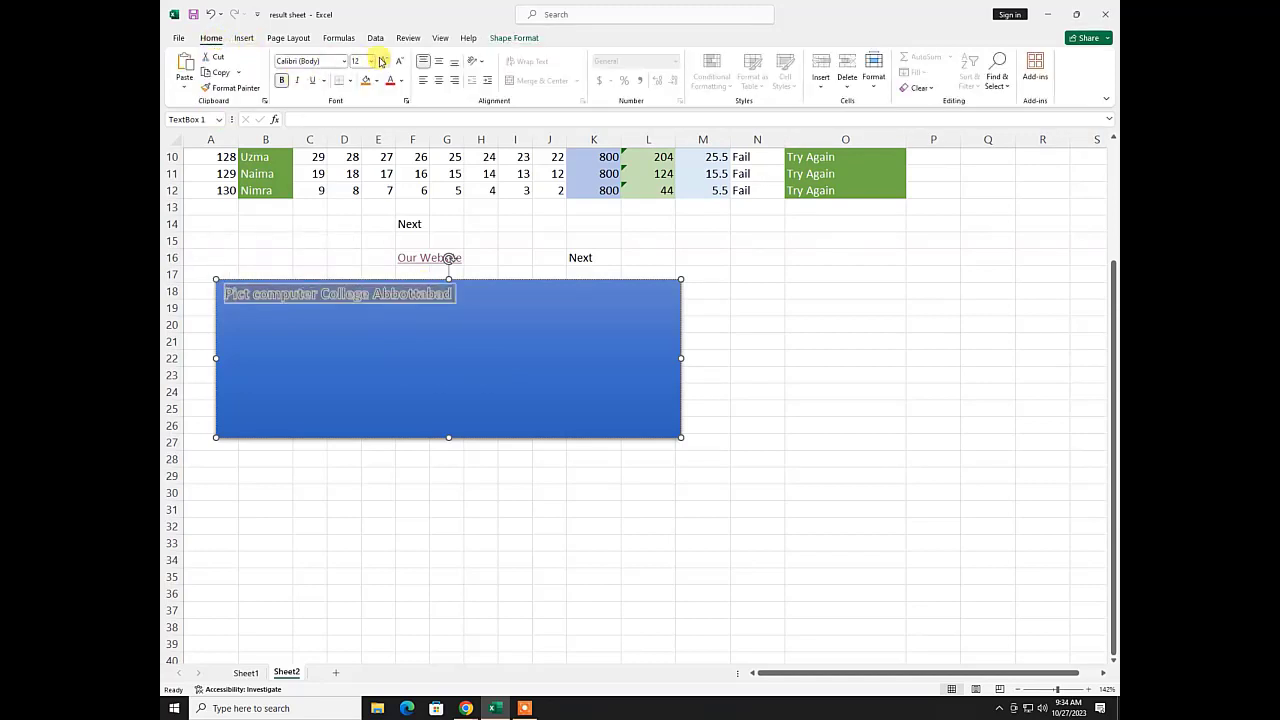
left_click(381, 61)
left_click(381, 61)
left_click(381, 61)
left_click(381, 61)
left_click(381, 61)
left_click(381, 61)
left_click(381, 61)
left_click(381, 61)
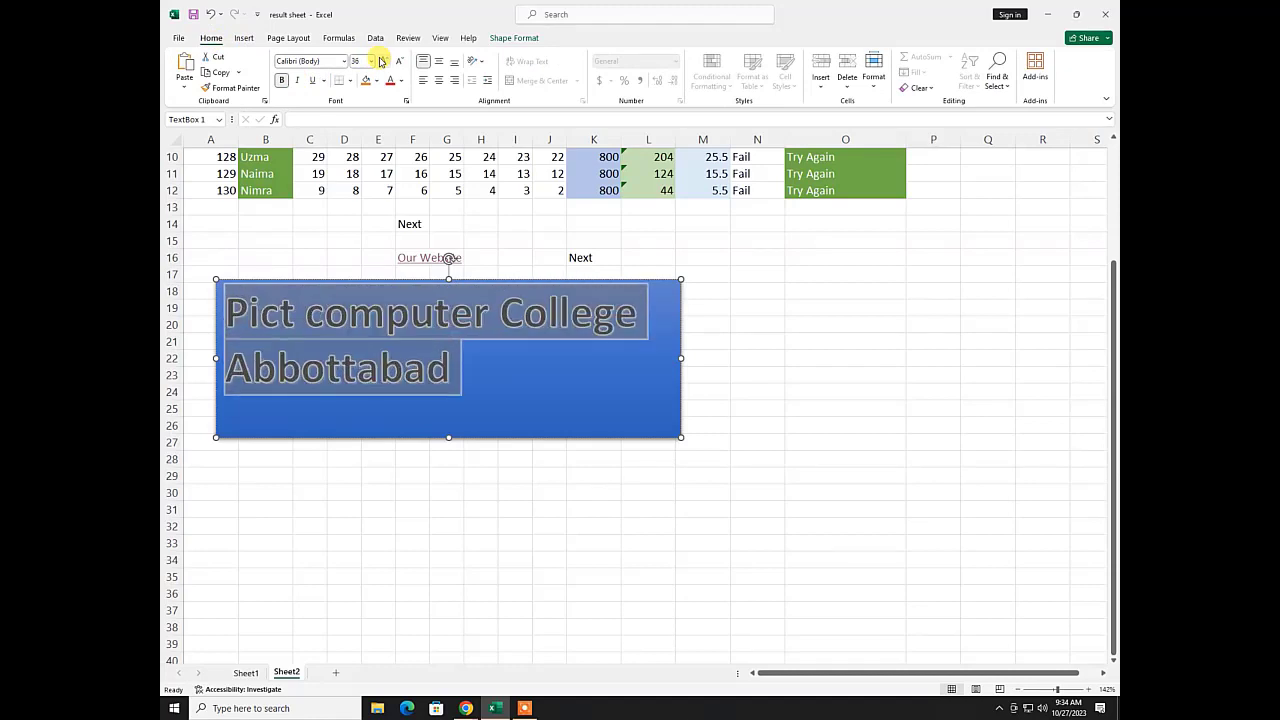
left_click(440, 85)
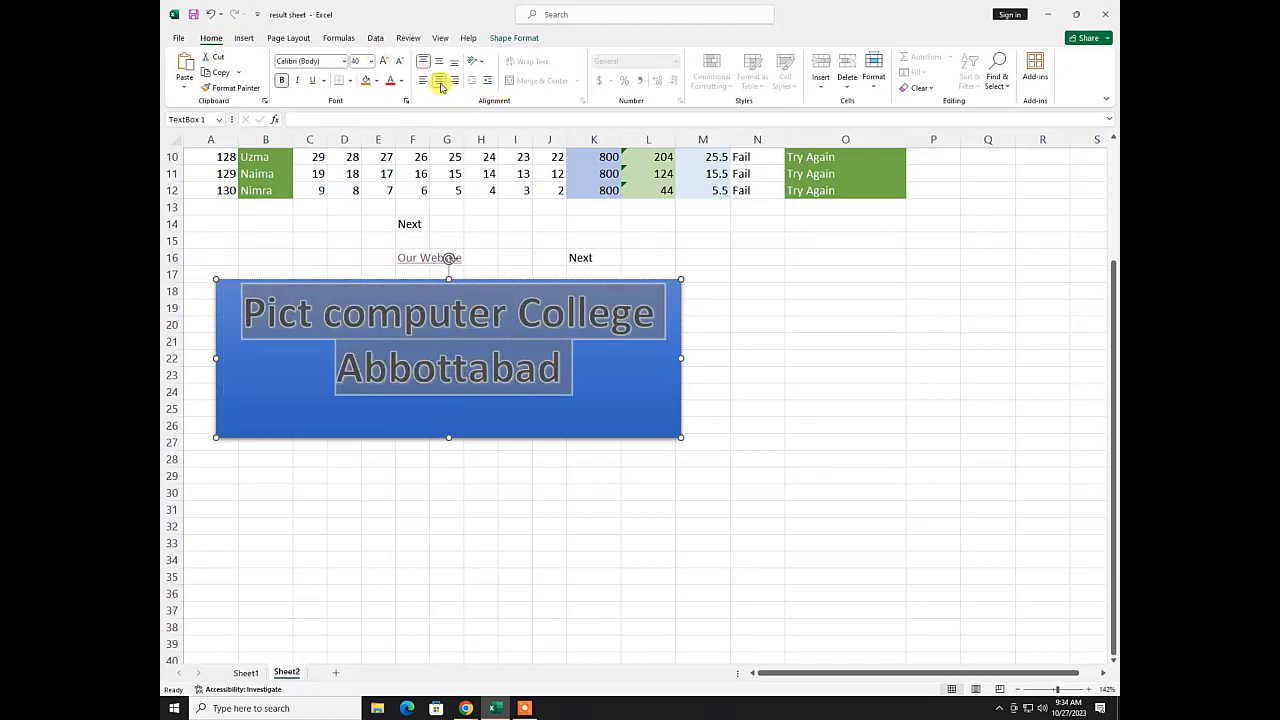
left_click(485, 538)
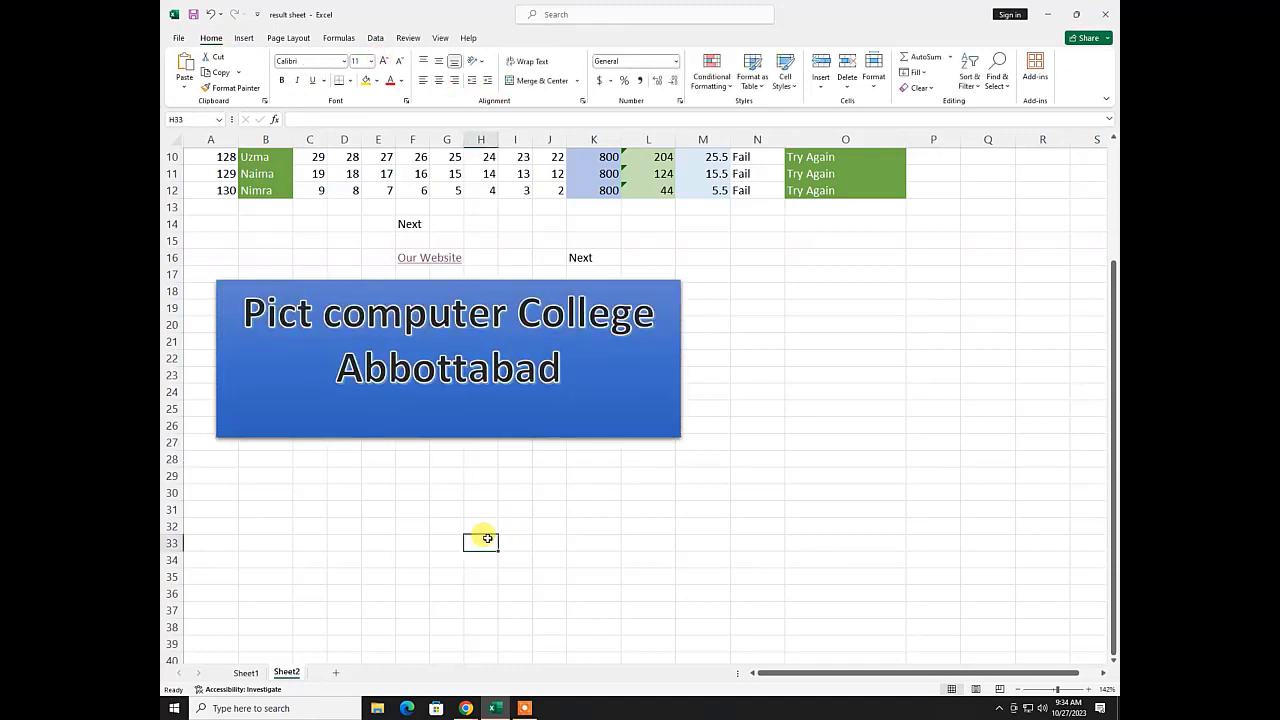
left_click(281, 396)
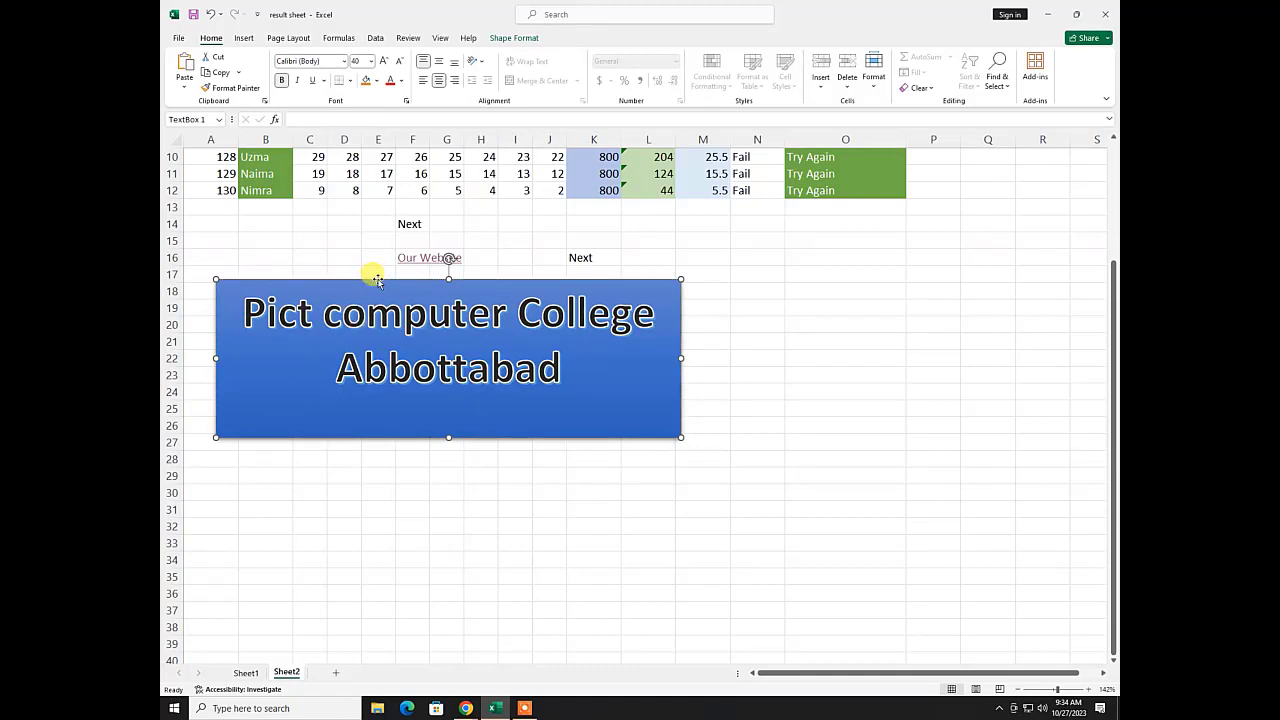
- Delete the blue 'Pict computer College Abbottabad' text box
key("Delete")
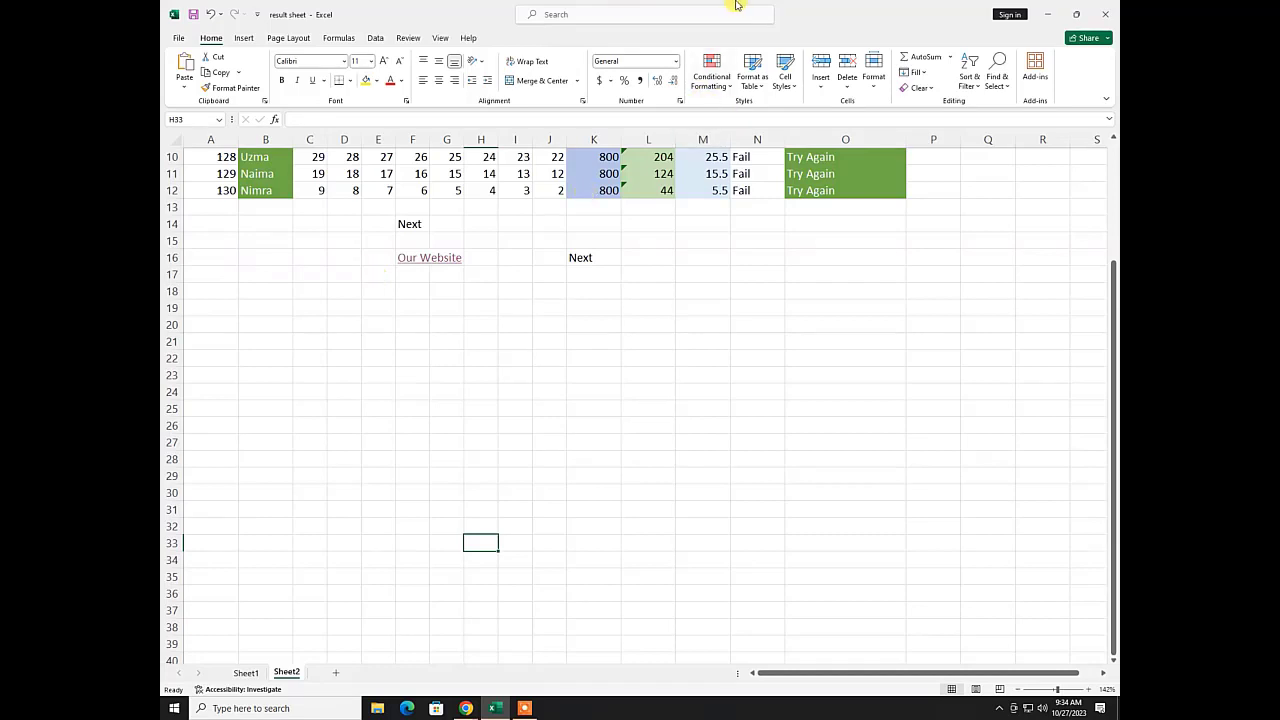
- Reduce Sheet2 to the marks table, Next labels in F14 and K16, and Our Website link; zoom in
left_click(245, 39)
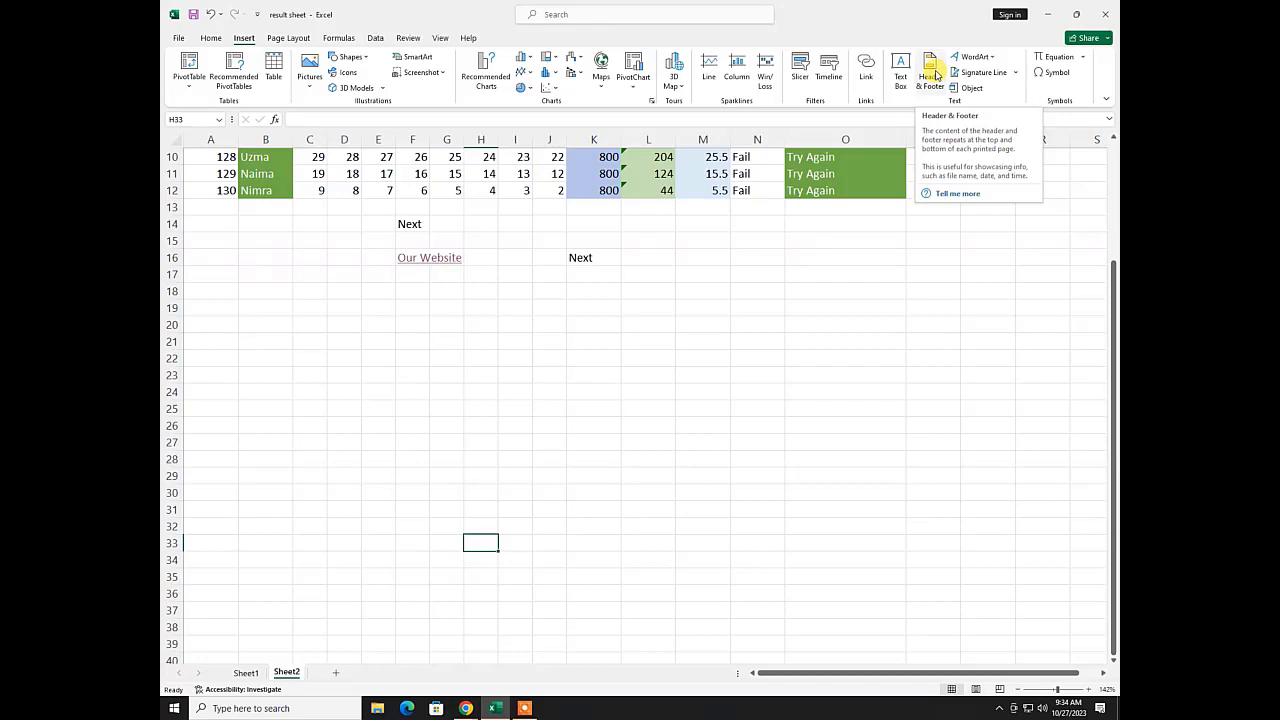
left_click(455, 390)
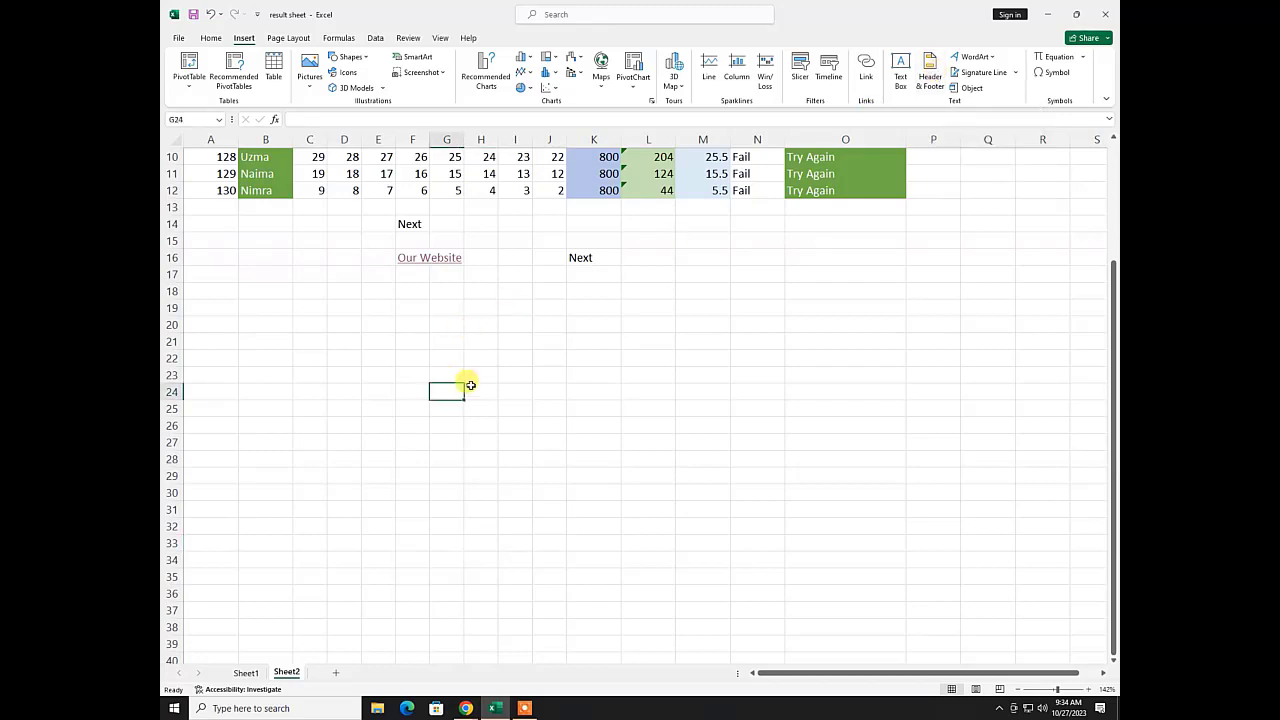
scroll(470, 385, "up", 3)
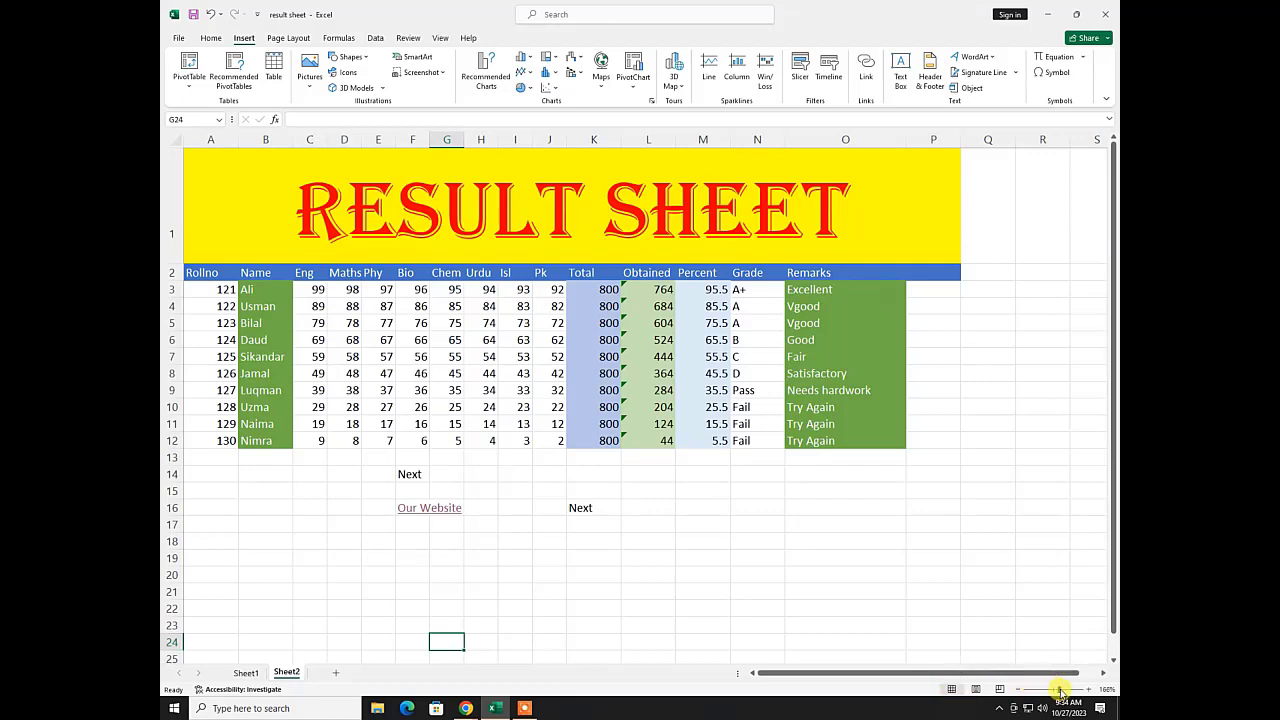
left_click(1059, 690)
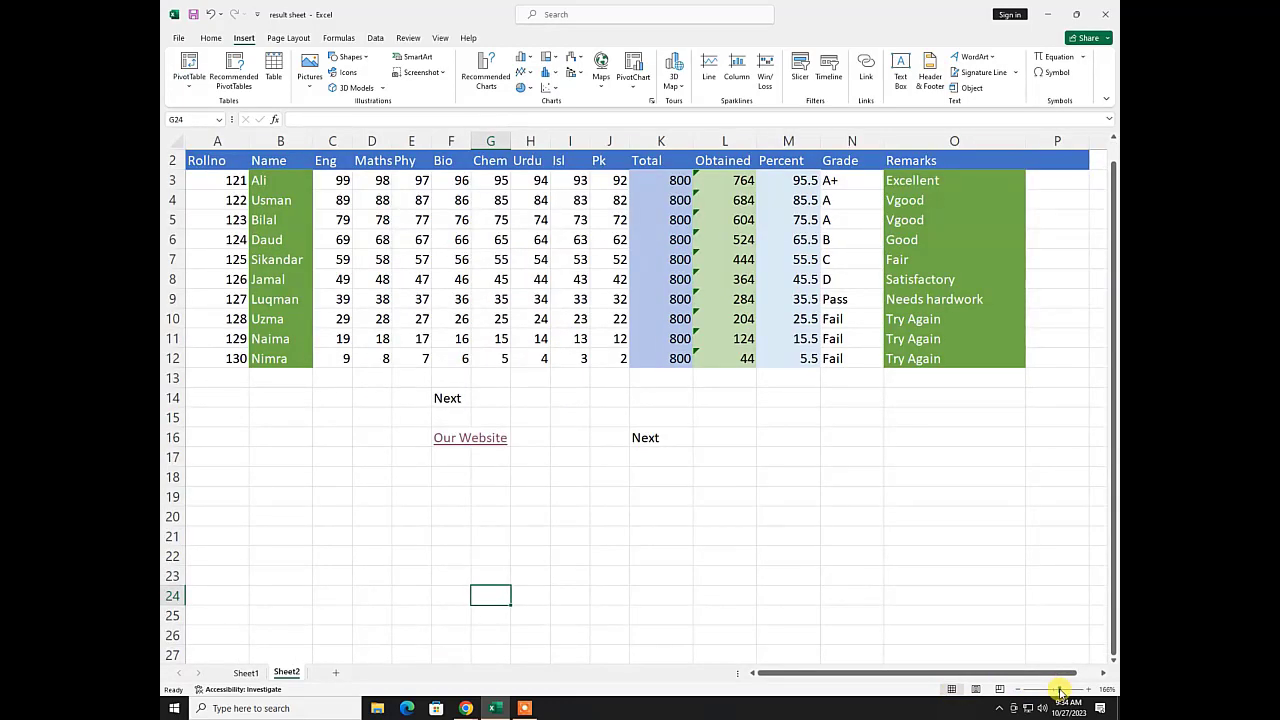
- Switch Sheet2 to Page Layout view, briefly back to Normal, then Page Layout again
left_click(976, 690)
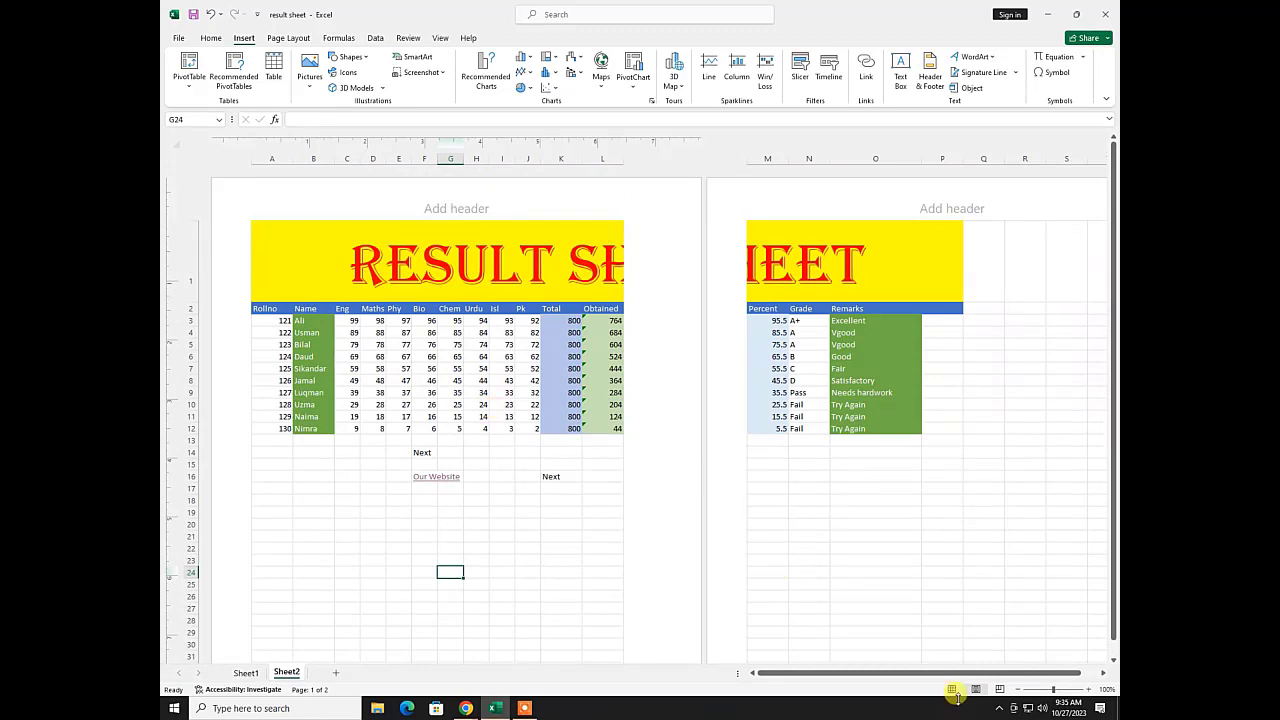
left_click(952, 690)
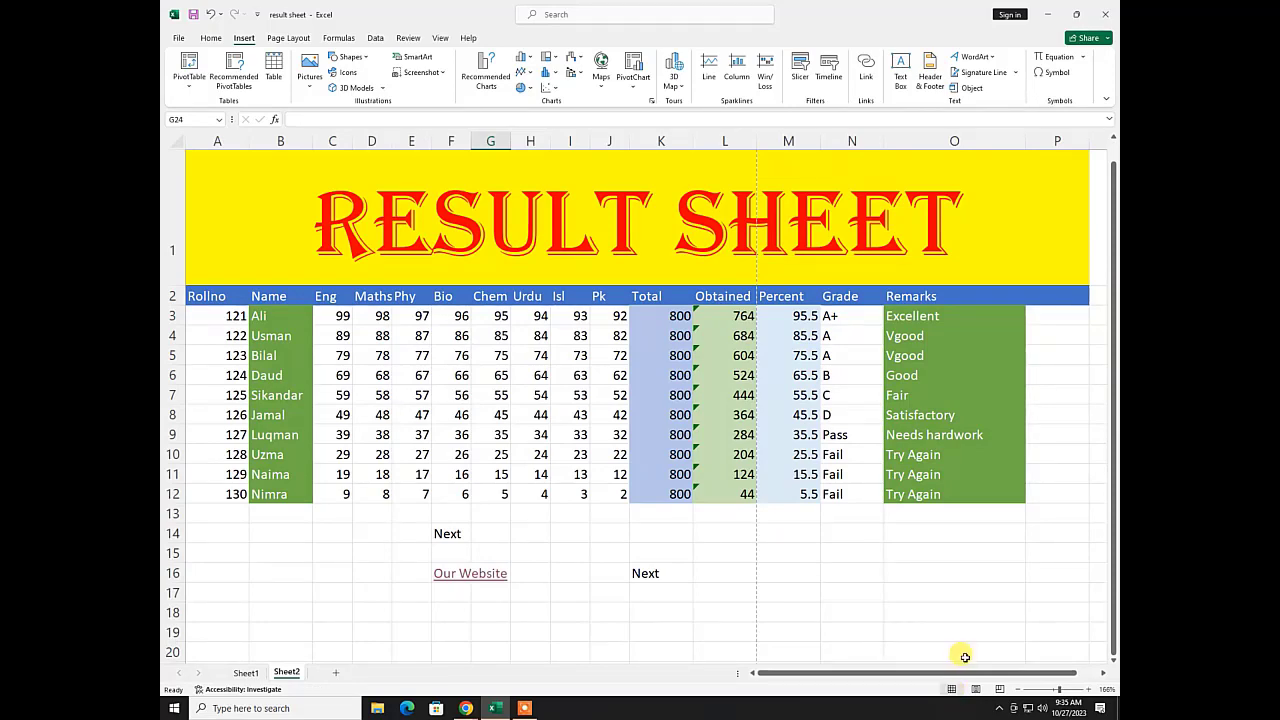
left_click(975, 690)
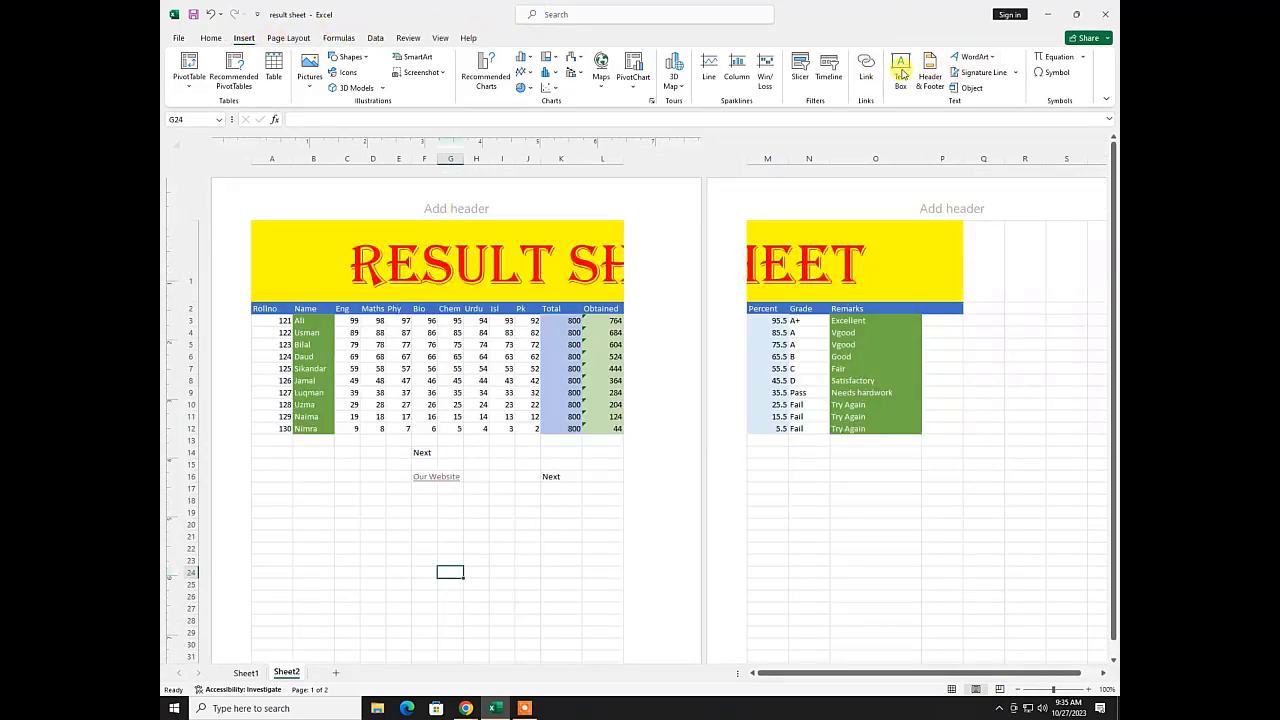
- Fill the header with the author's name left, Page Number centre and Current Date right
left_click(933, 75)
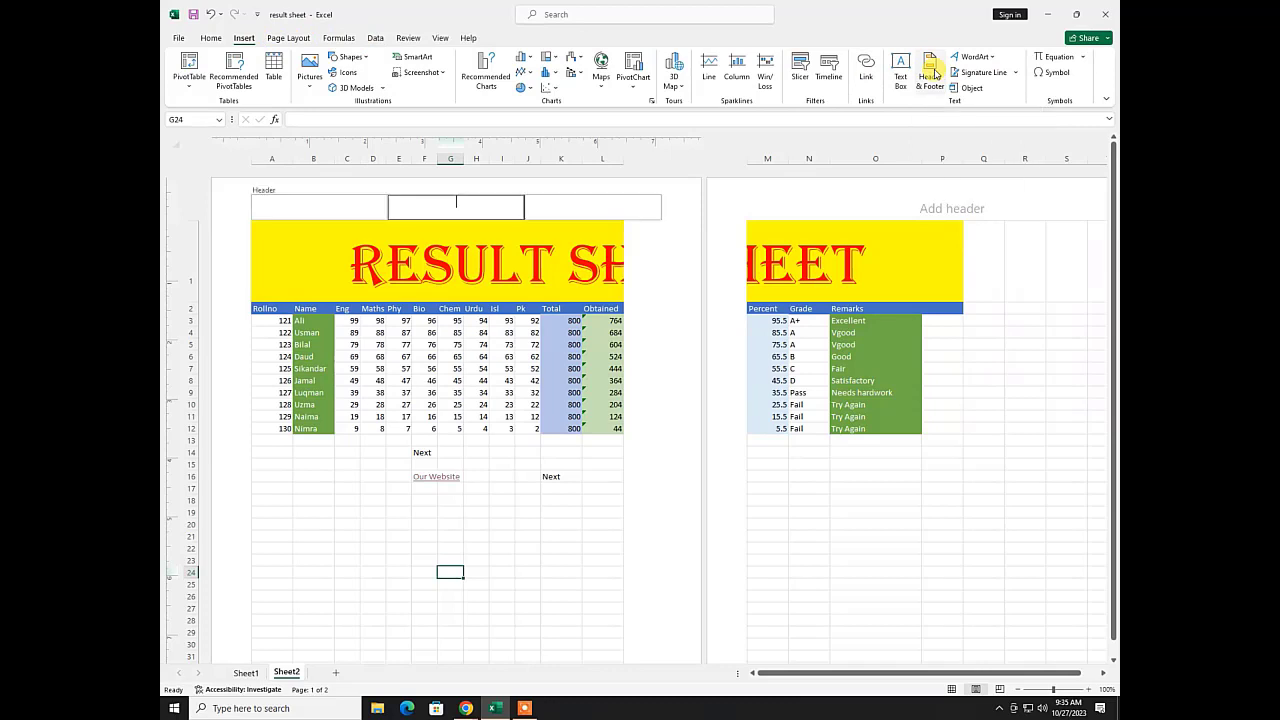
left_click(300, 212)
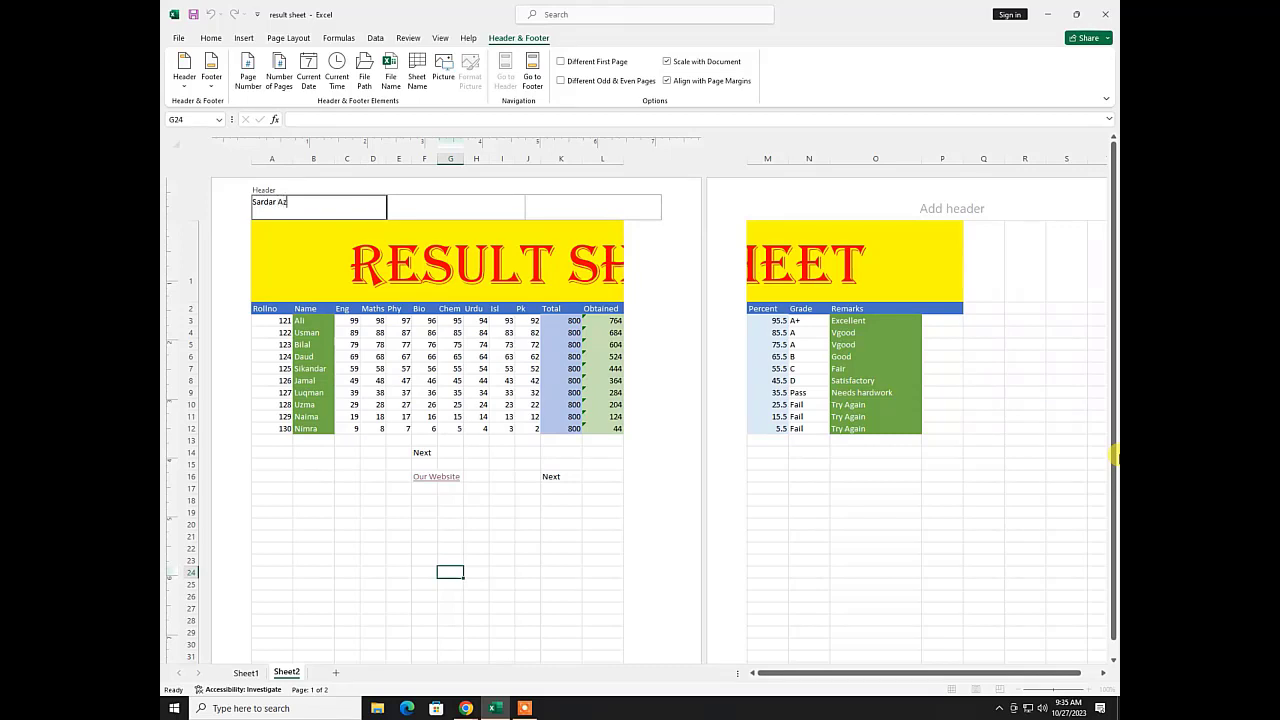
type("Sardar Azeem")
key("Tab")
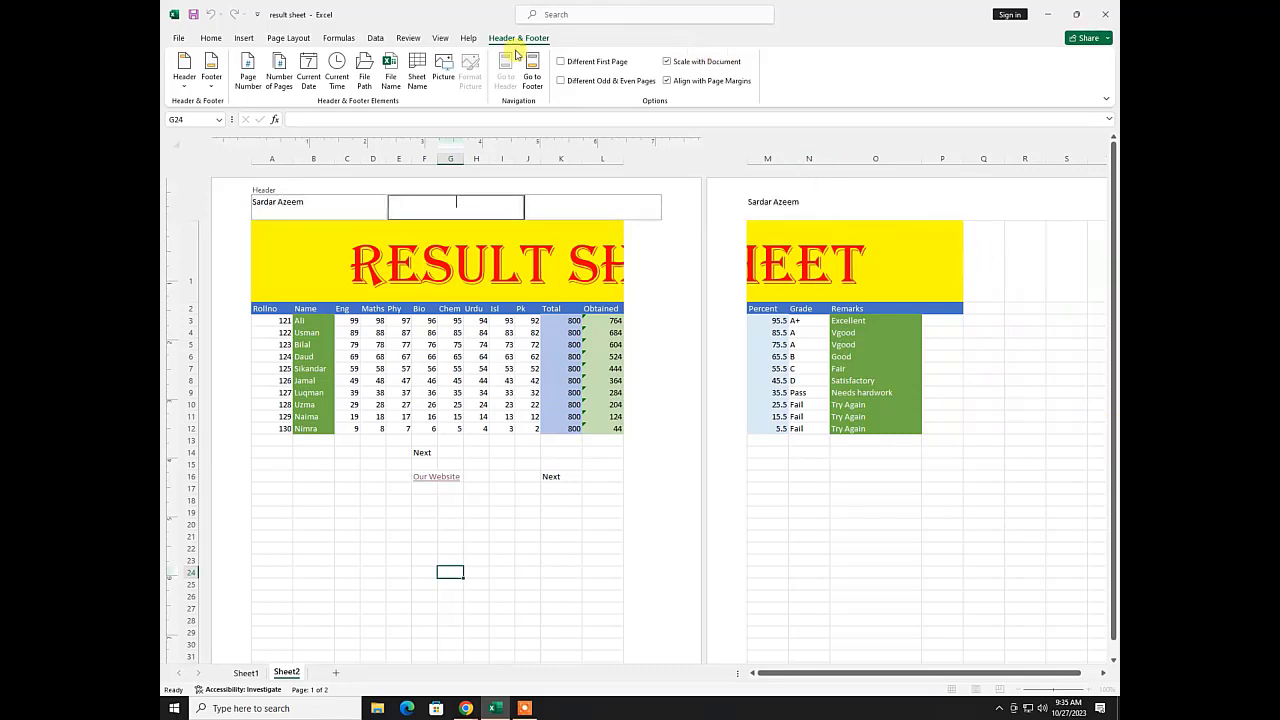
left_click(247, 74)
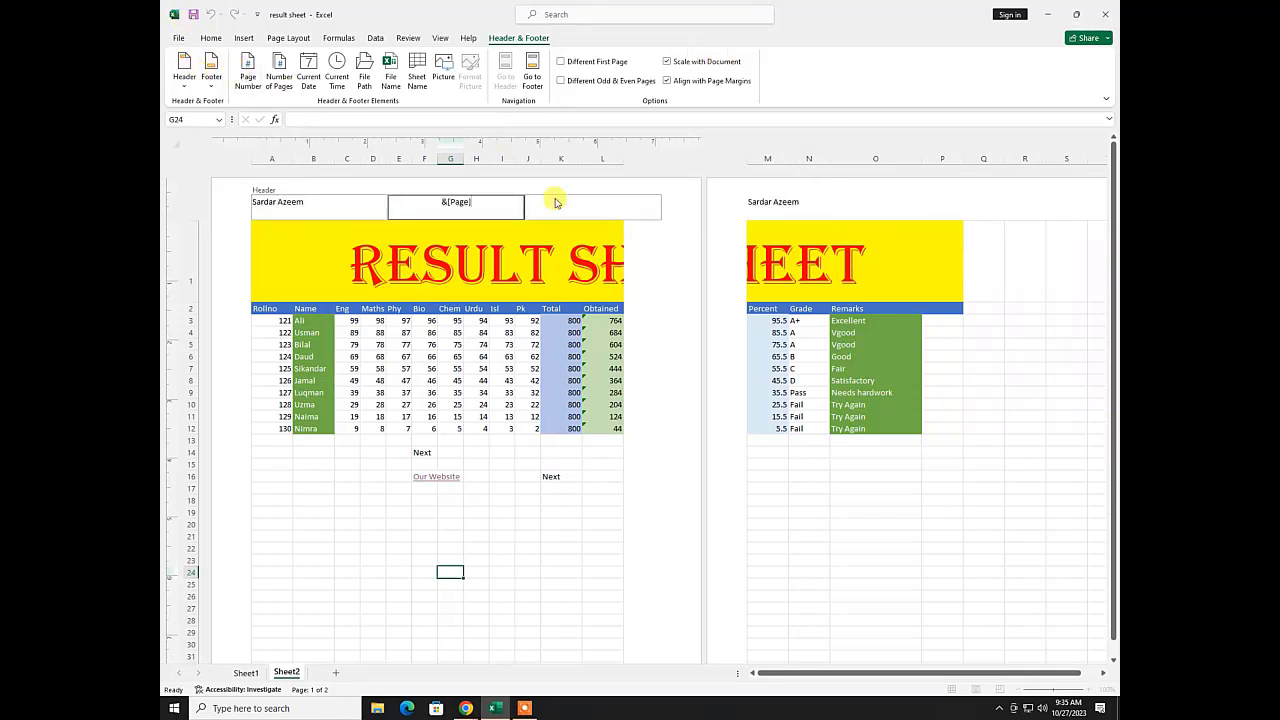
left_click(555, 203)
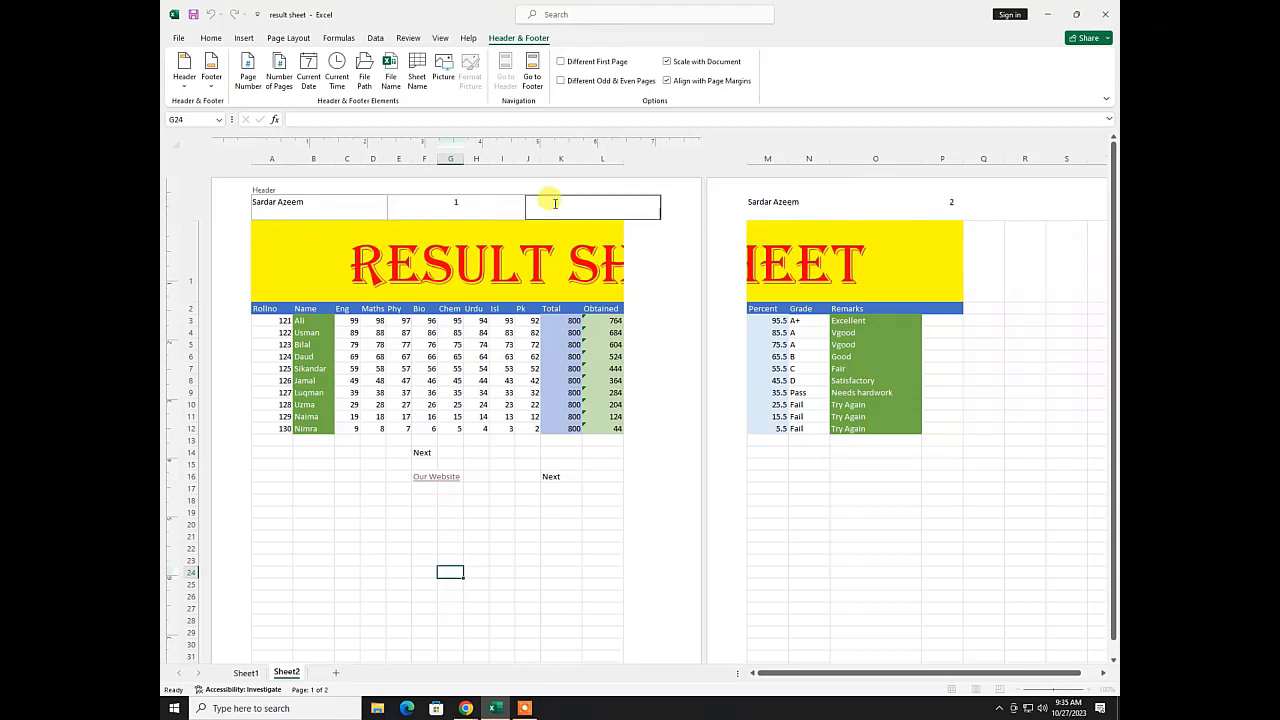
left_click(309, 76)
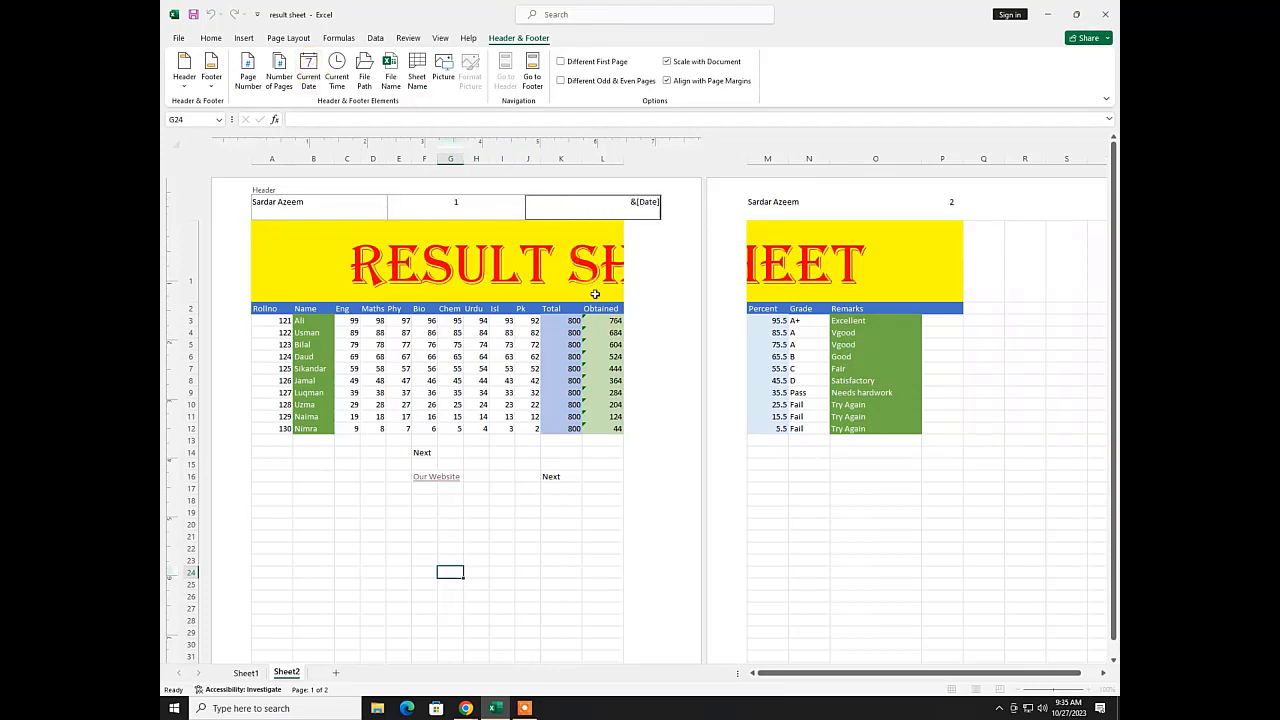
triple_click(590, 204)
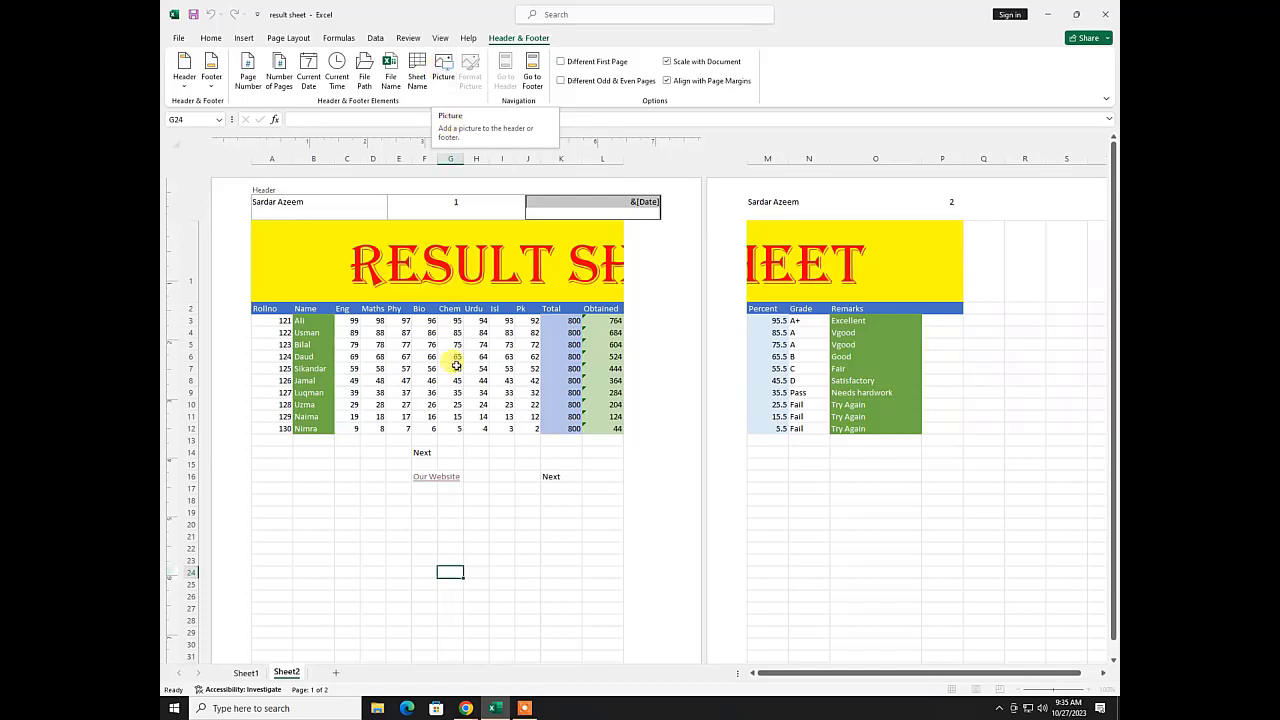
left_click(572, 498)
scroll(572, 498, "down", 6)
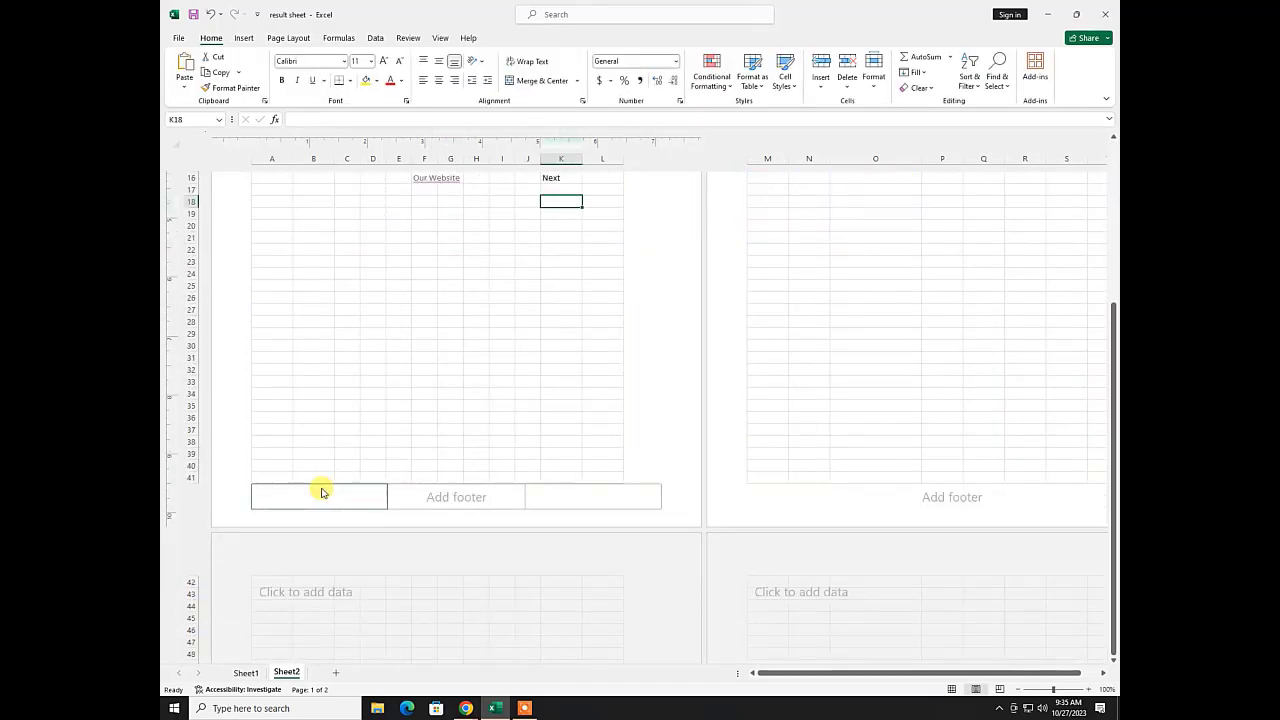
- Insert the SkillsMaster picture from E:\sws into the centre footer section
left_click(455, 499)
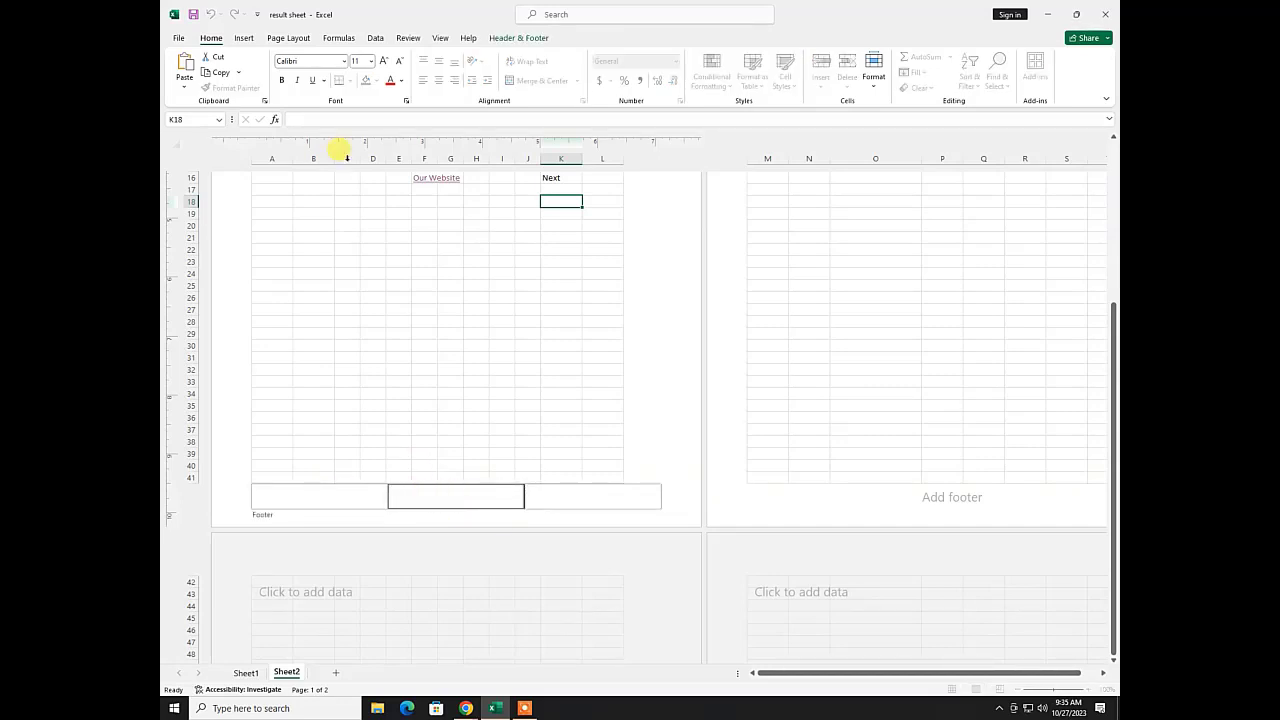
left_click(505, 38)
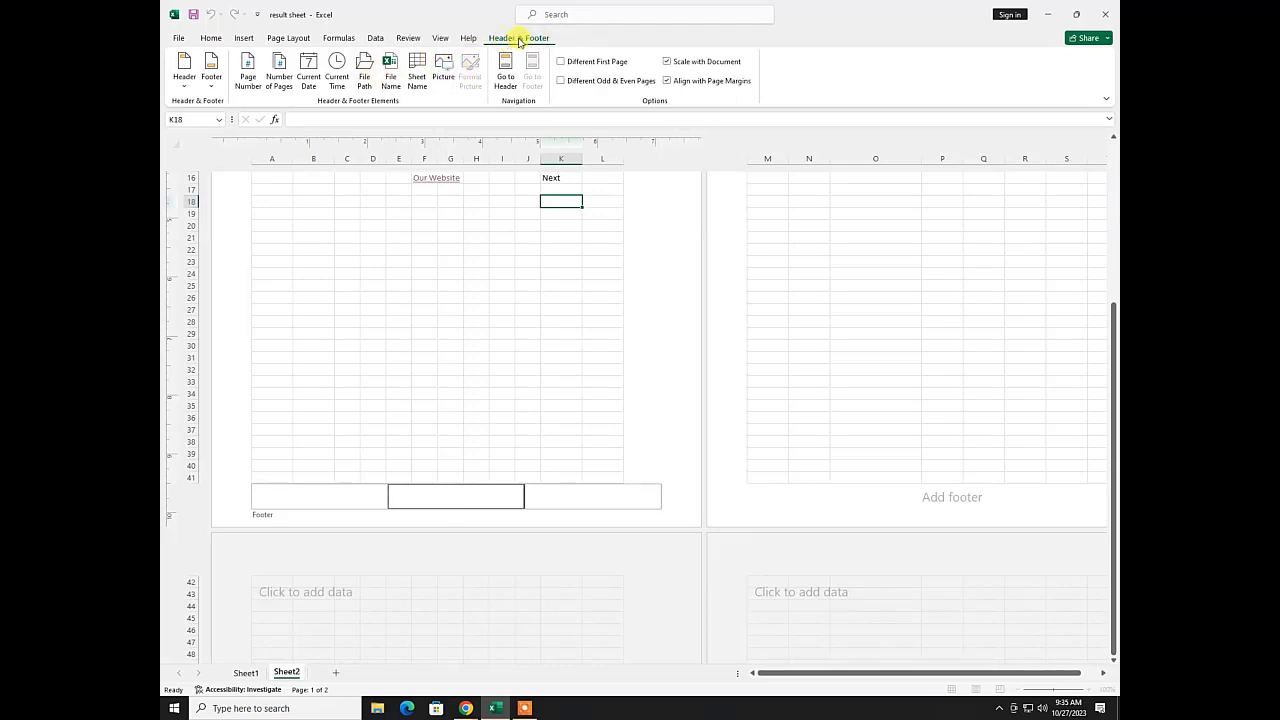
left_click(442, 60)
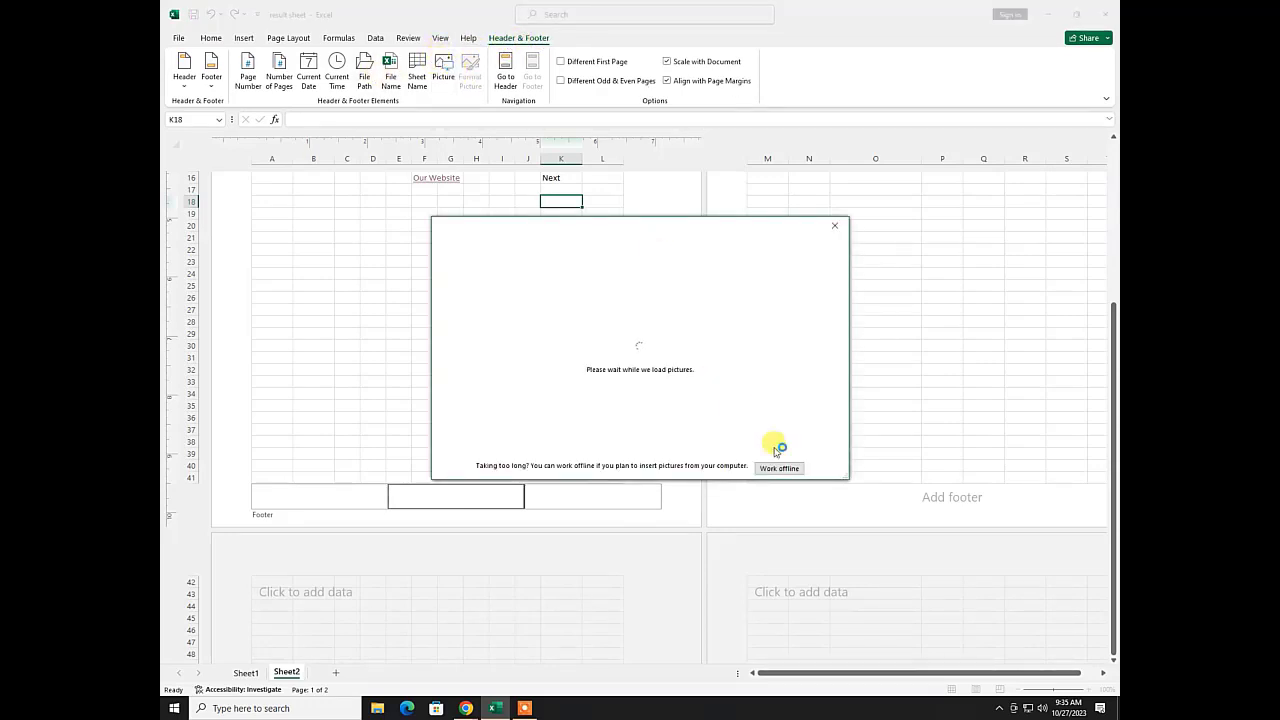
left_click(776, 471)
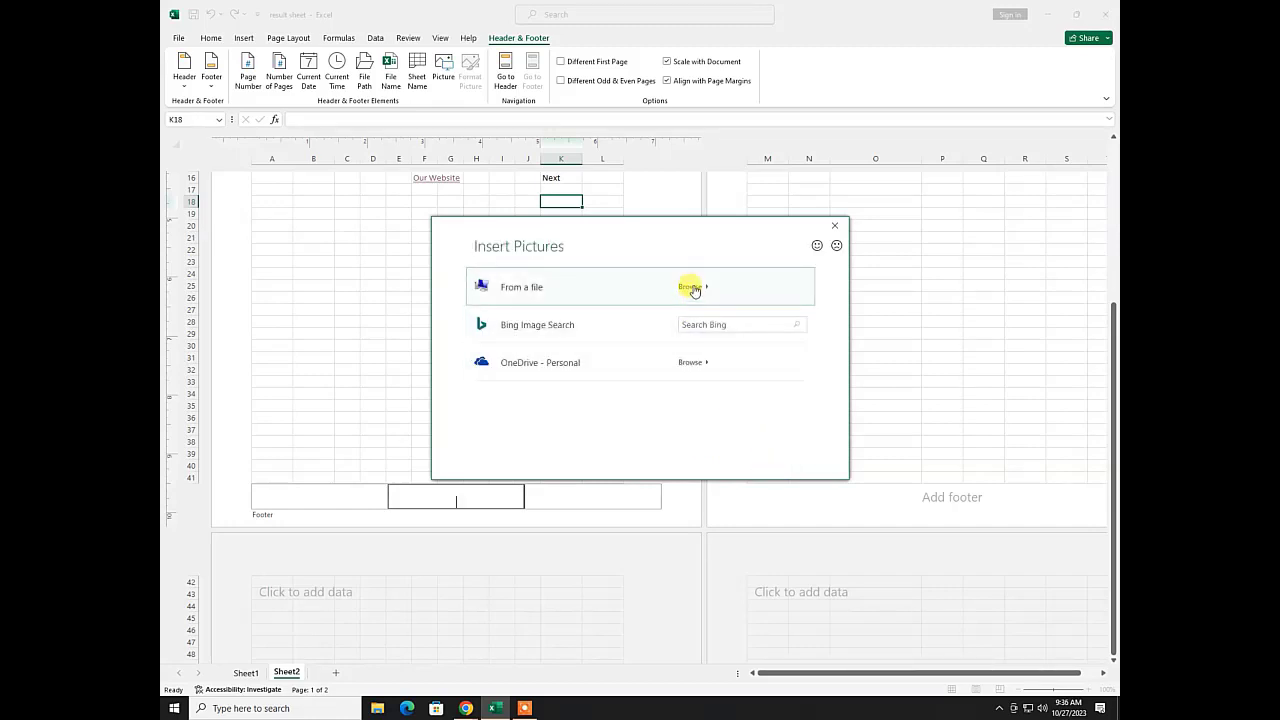
left_click(692, 287)
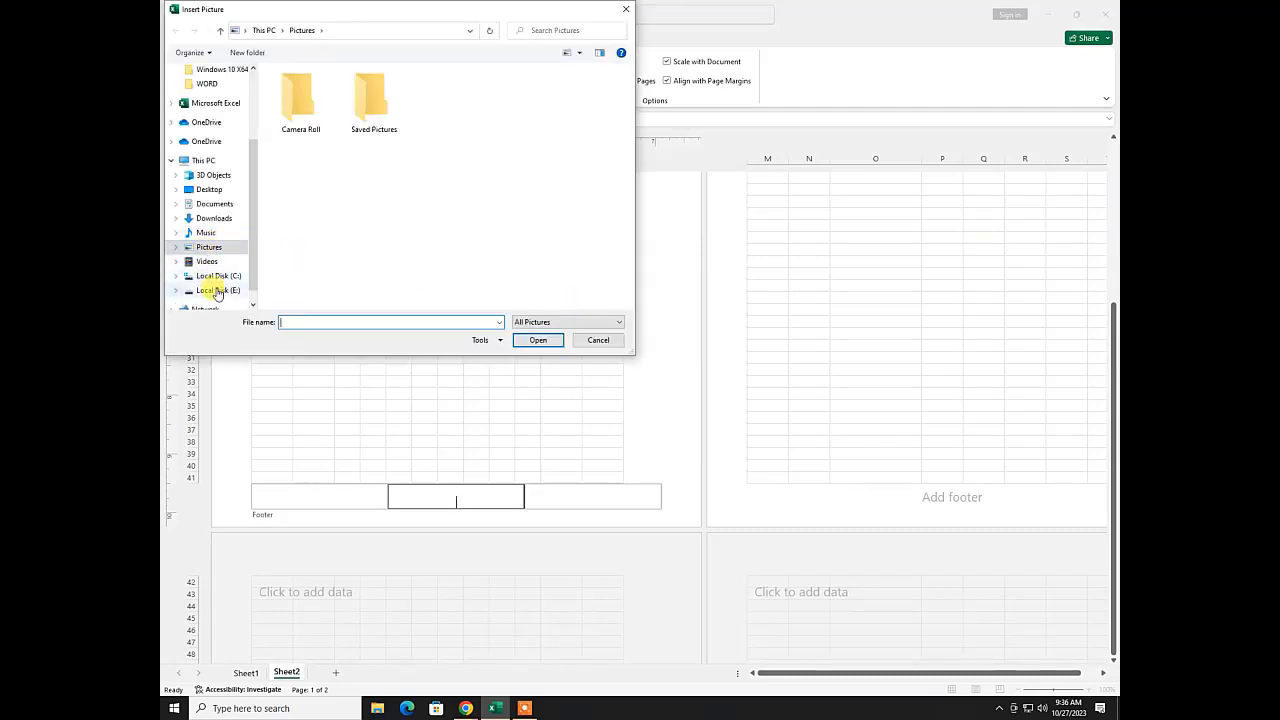
left_click(216, 290)
left_click(295, 113)
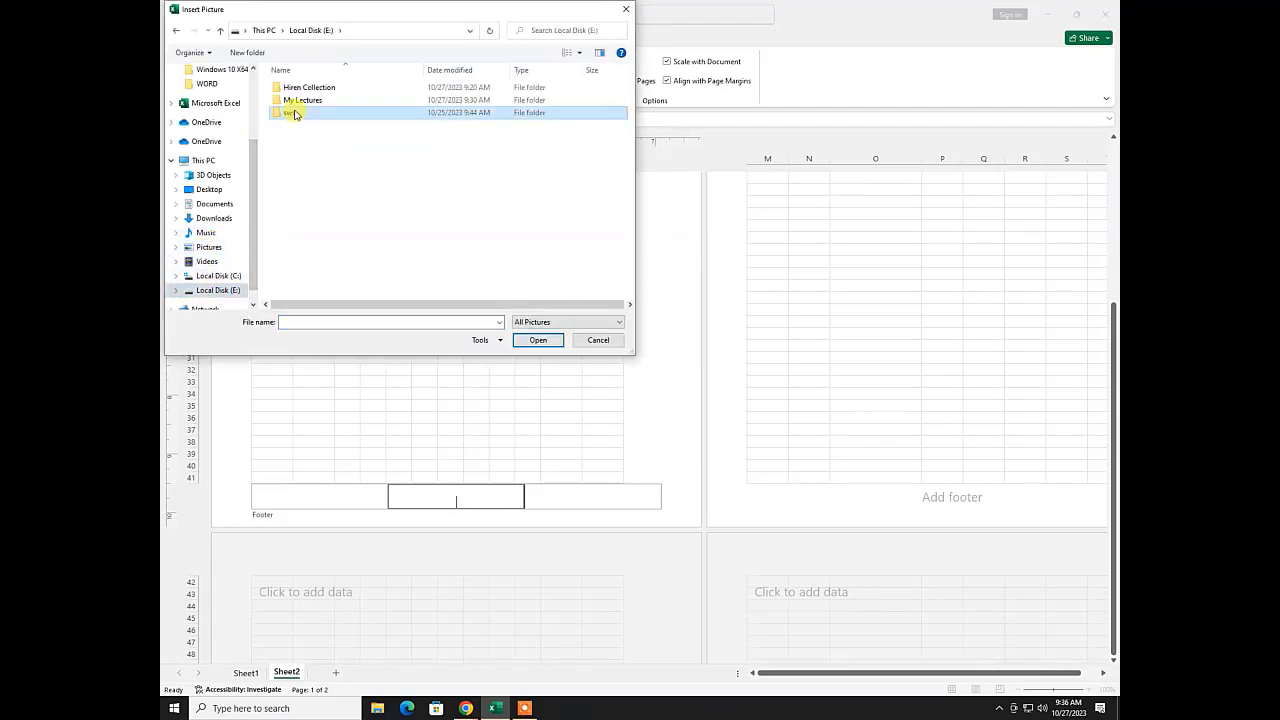
double_click(295, 113)
scroll(375, 215, "down", 5)
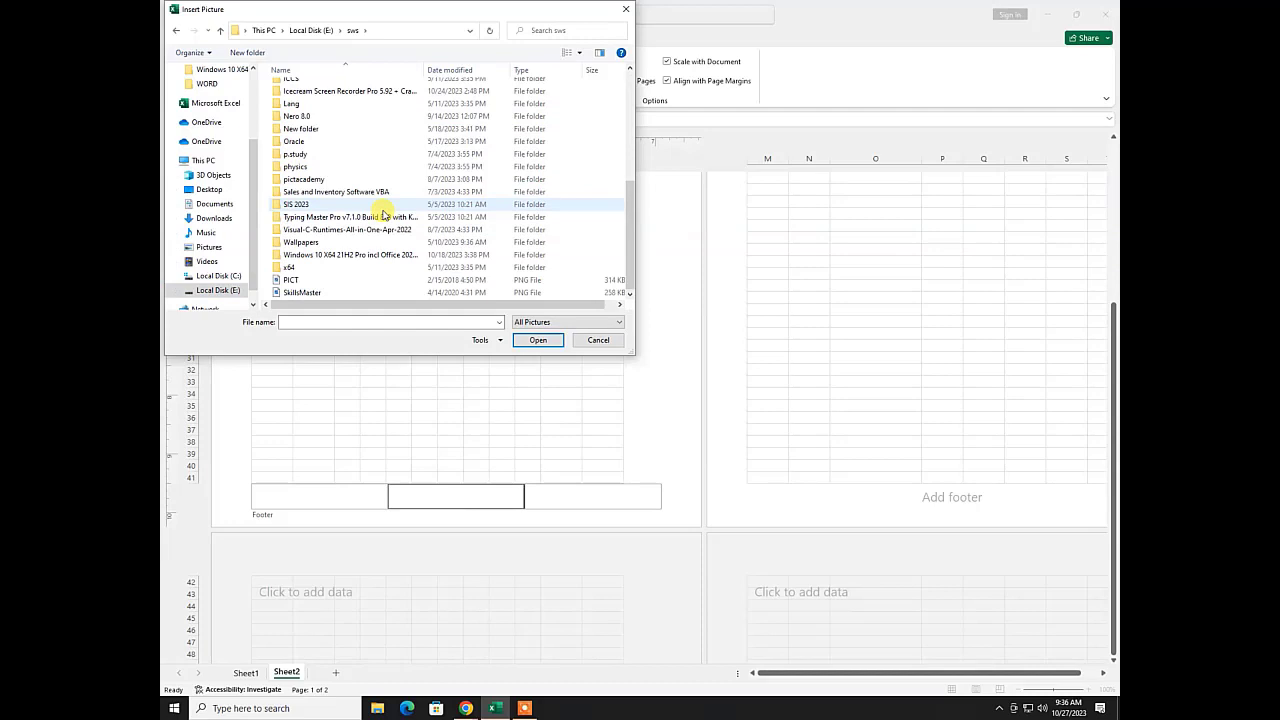
double_click(290, 292)
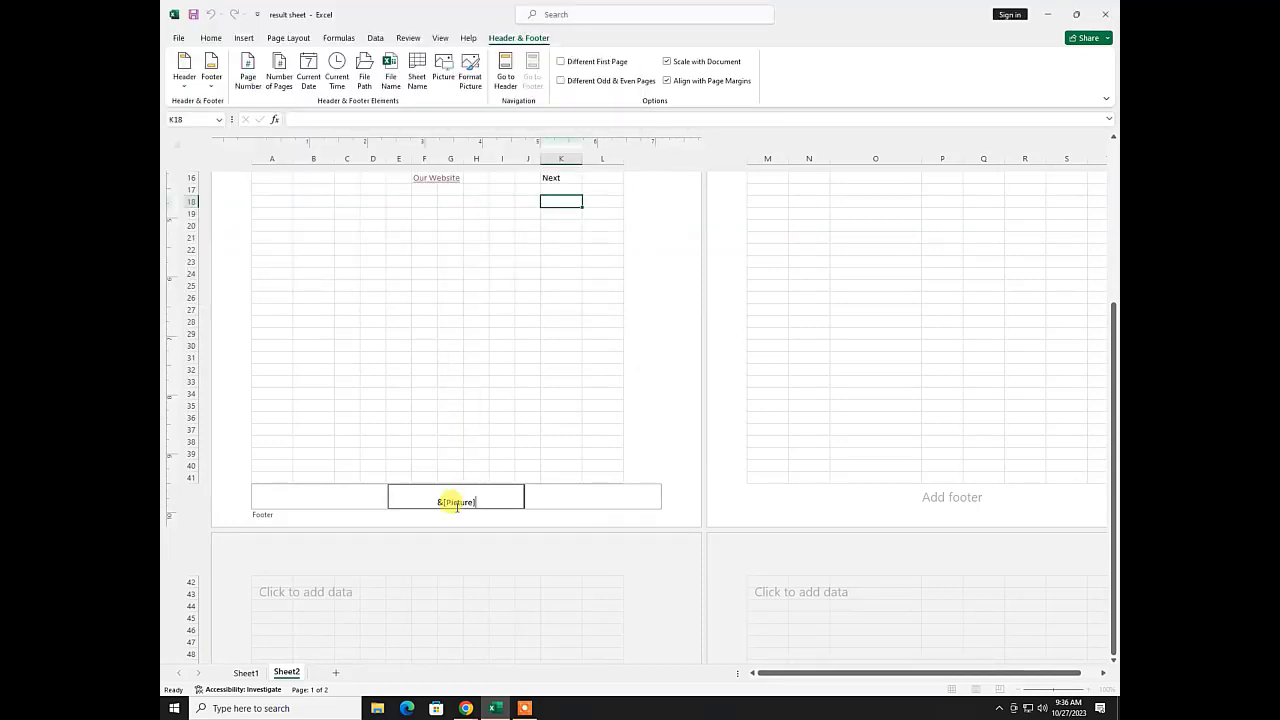
- Exit footer editing, check the SkillsMaster logo on both pages, and return to Normal view
left_click(450, 345)
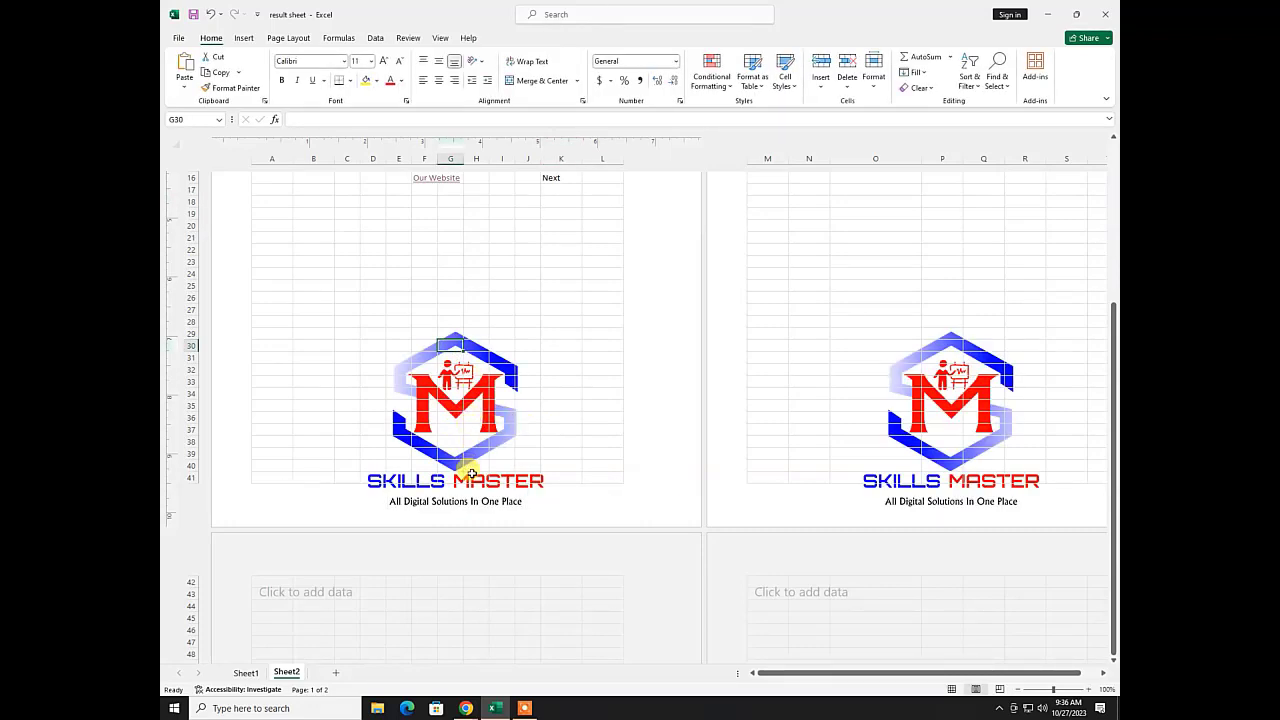
scroll(471, 473, "up", 8)
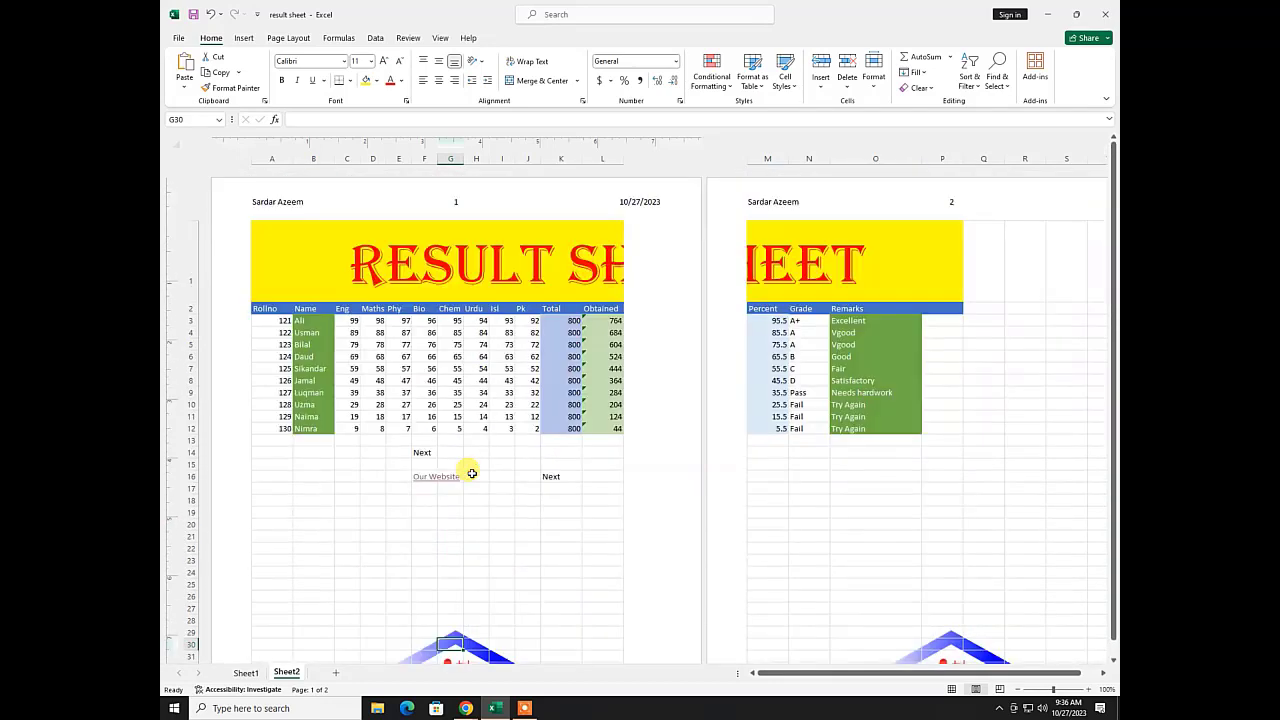
scroll(471, 473, "down", 5)
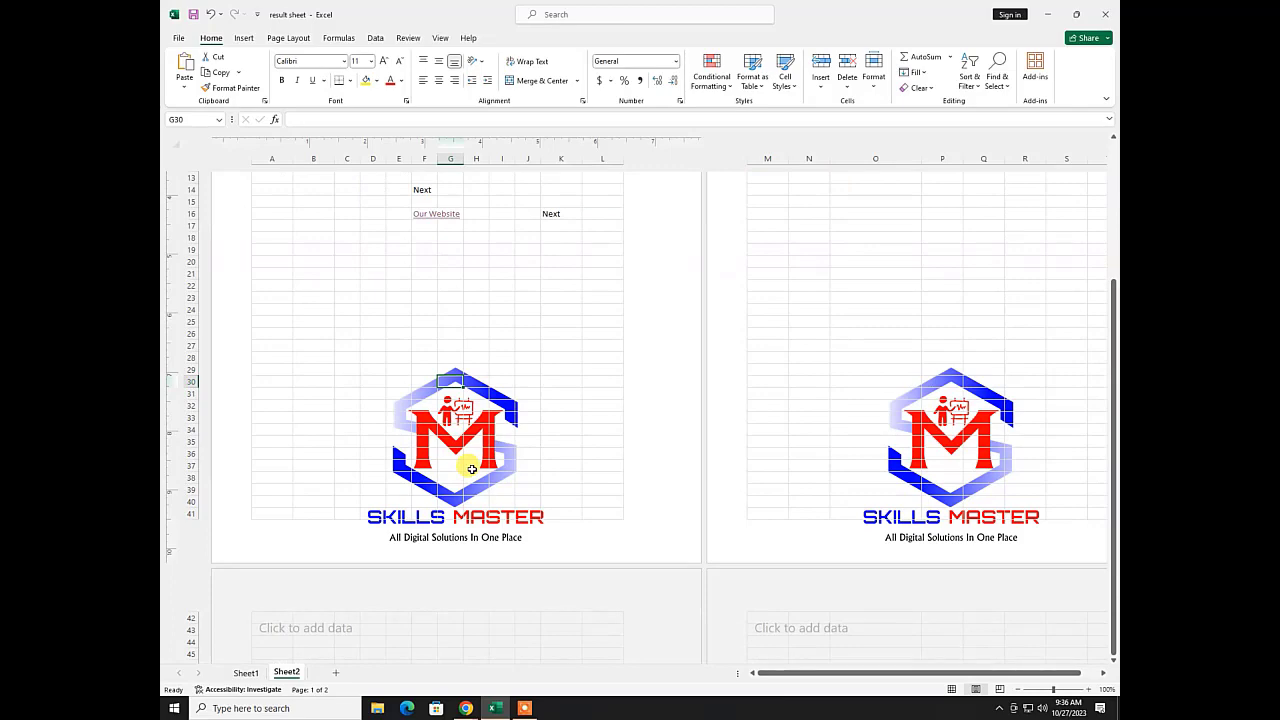
scroll(469, 466, "up", 5)
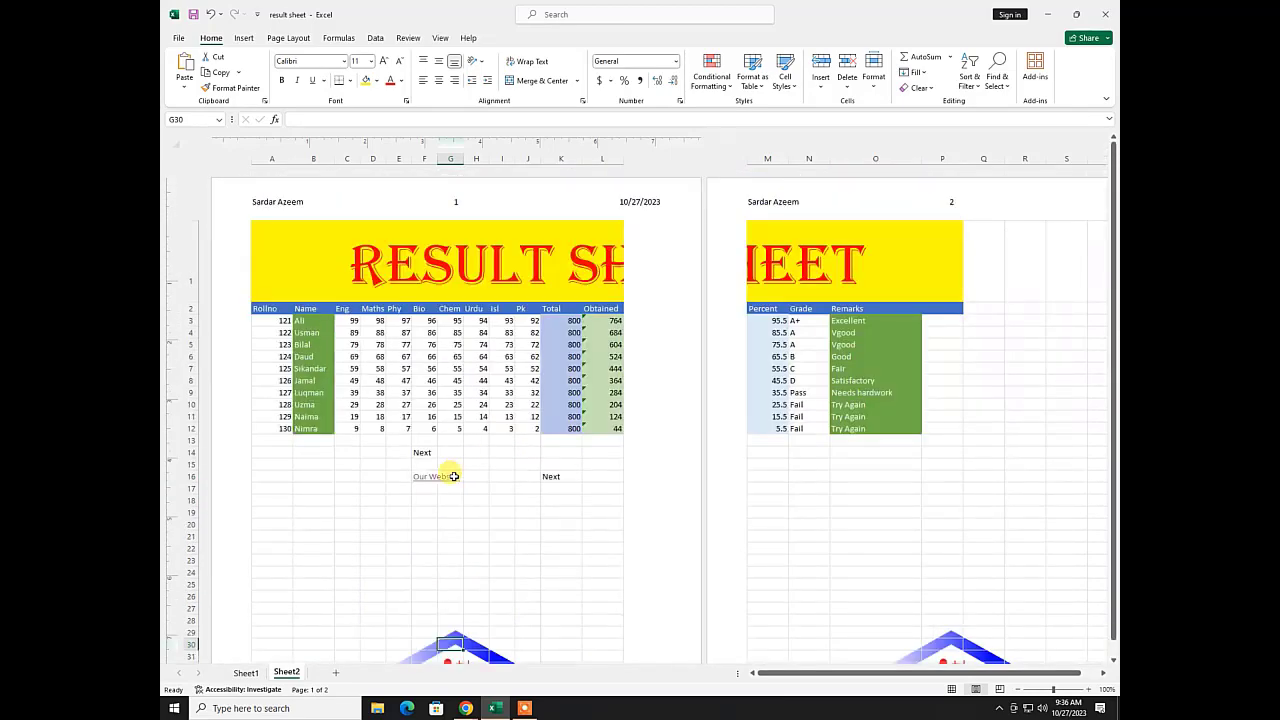
left_click(951, 689)
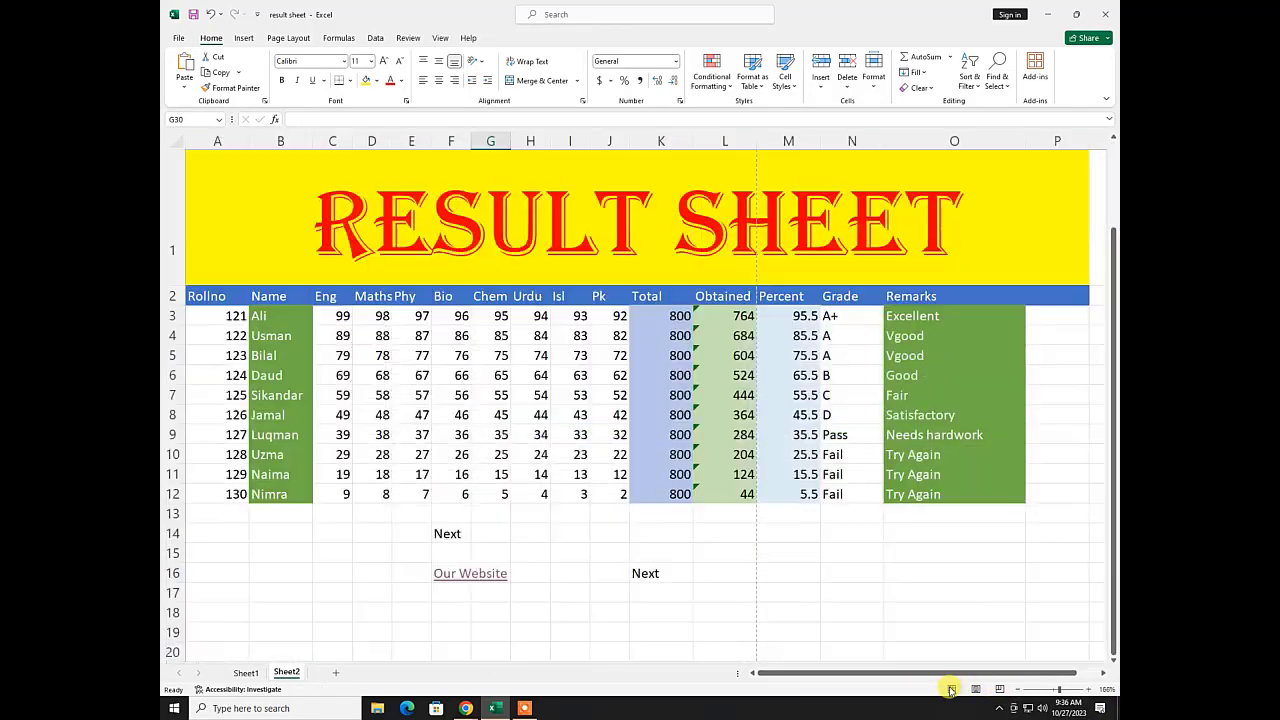
scroll(624, 531, "down", 16)
scroll(623, 509, "up", 16)
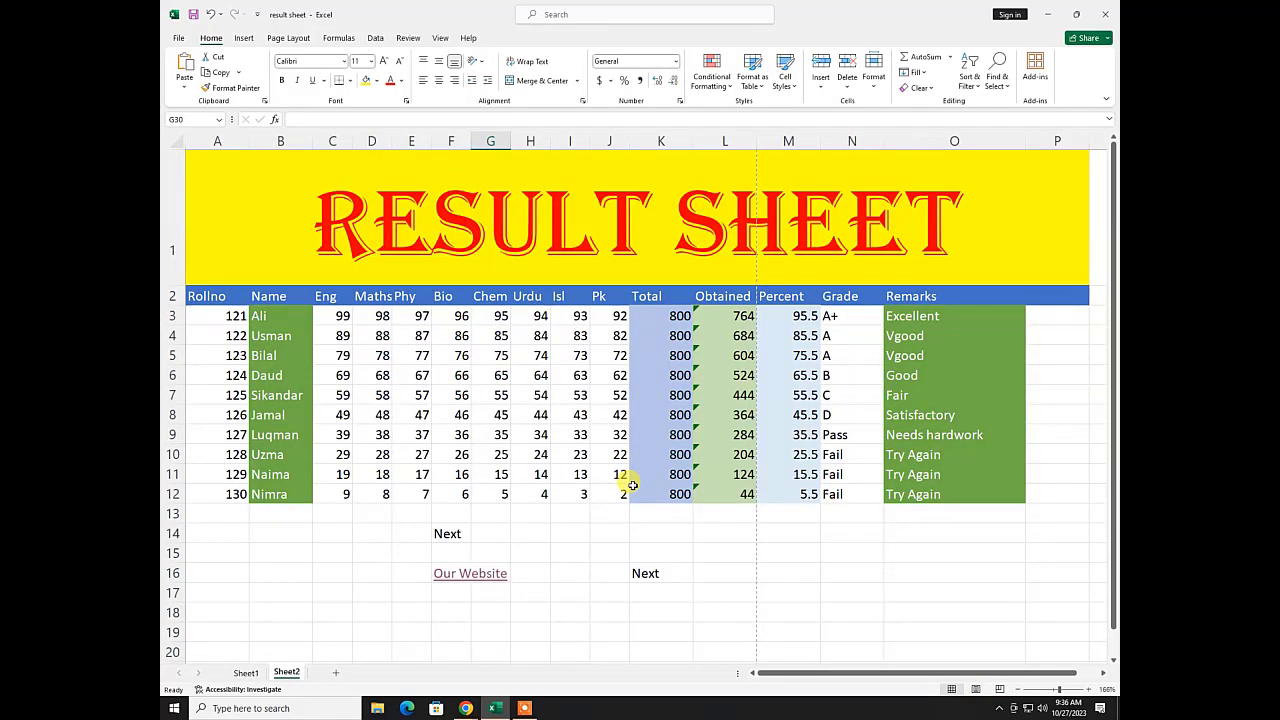
left_click(178, 40)
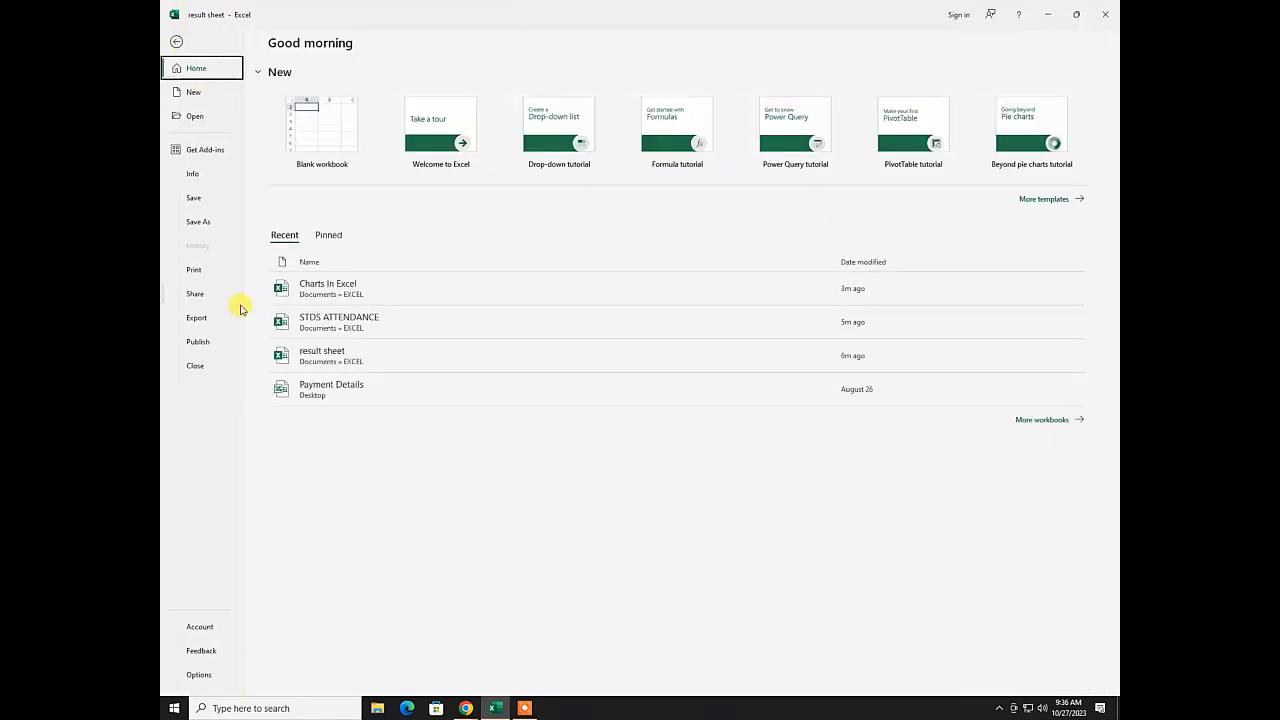
left_click(194, 272)
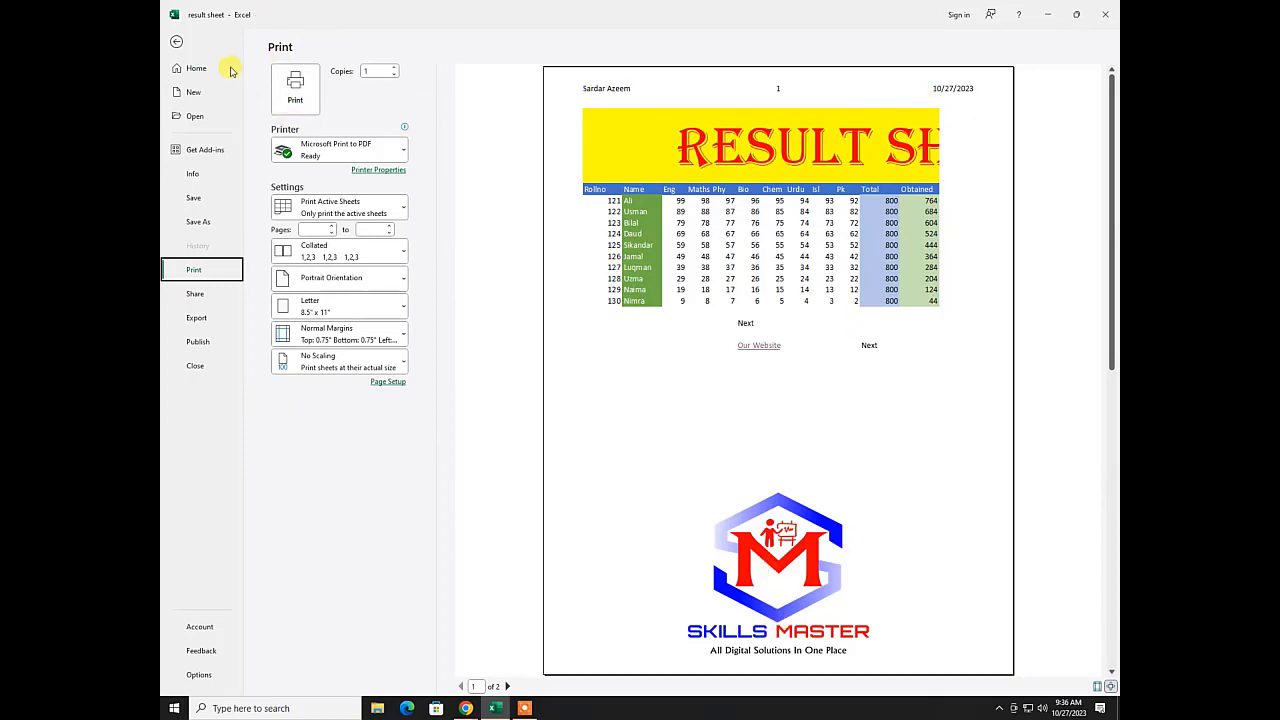
left_click(174, 46)
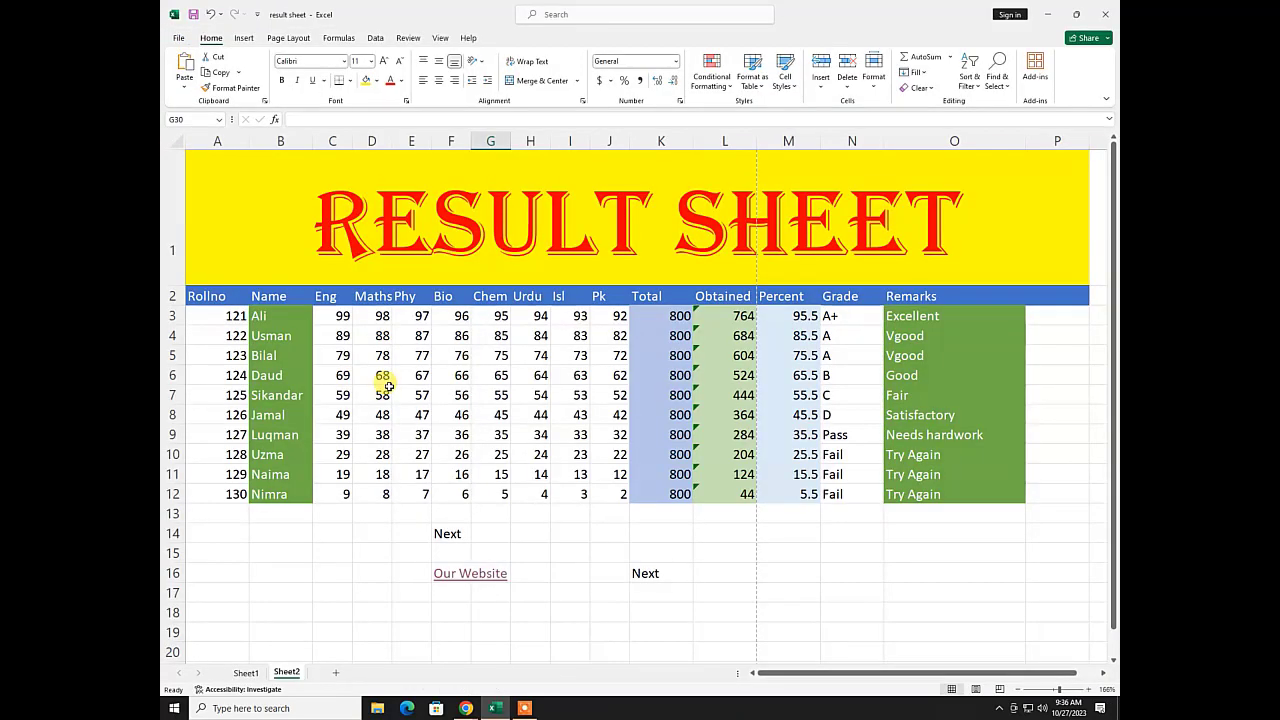
- Insert gradient-blue WordArt containing the author's name
left_click(244, 37)
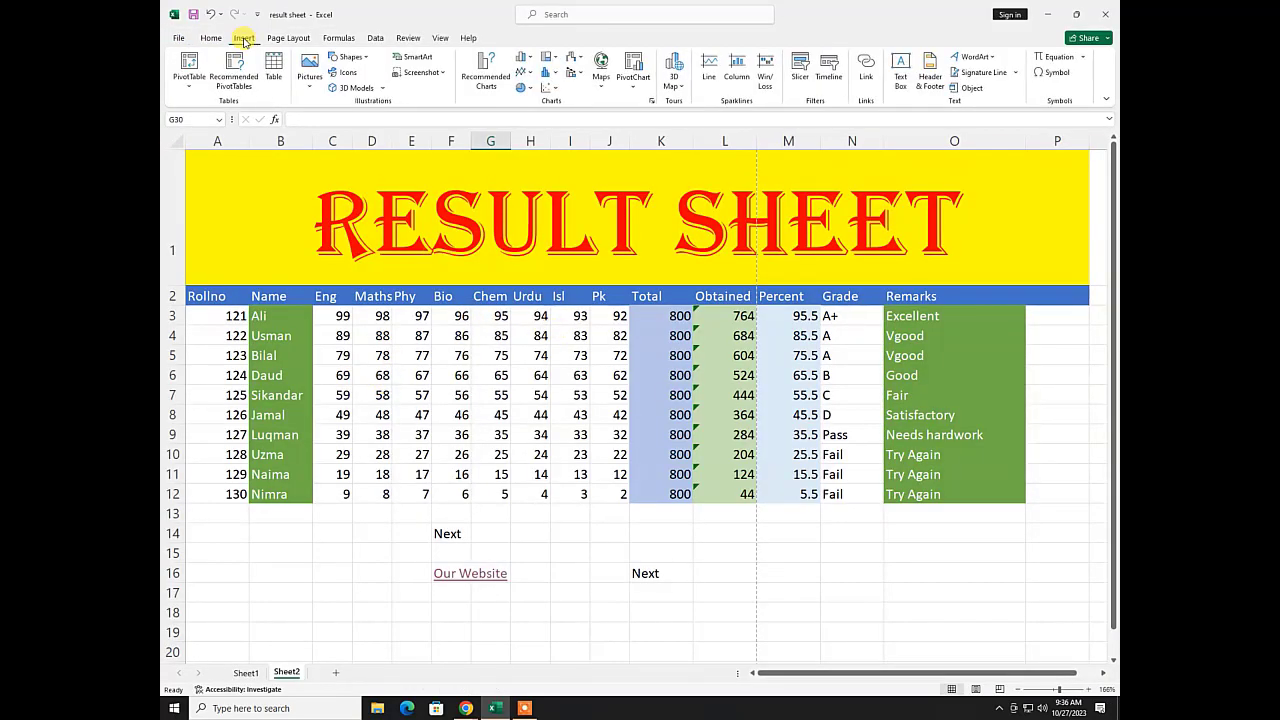
left_click(996, 60)
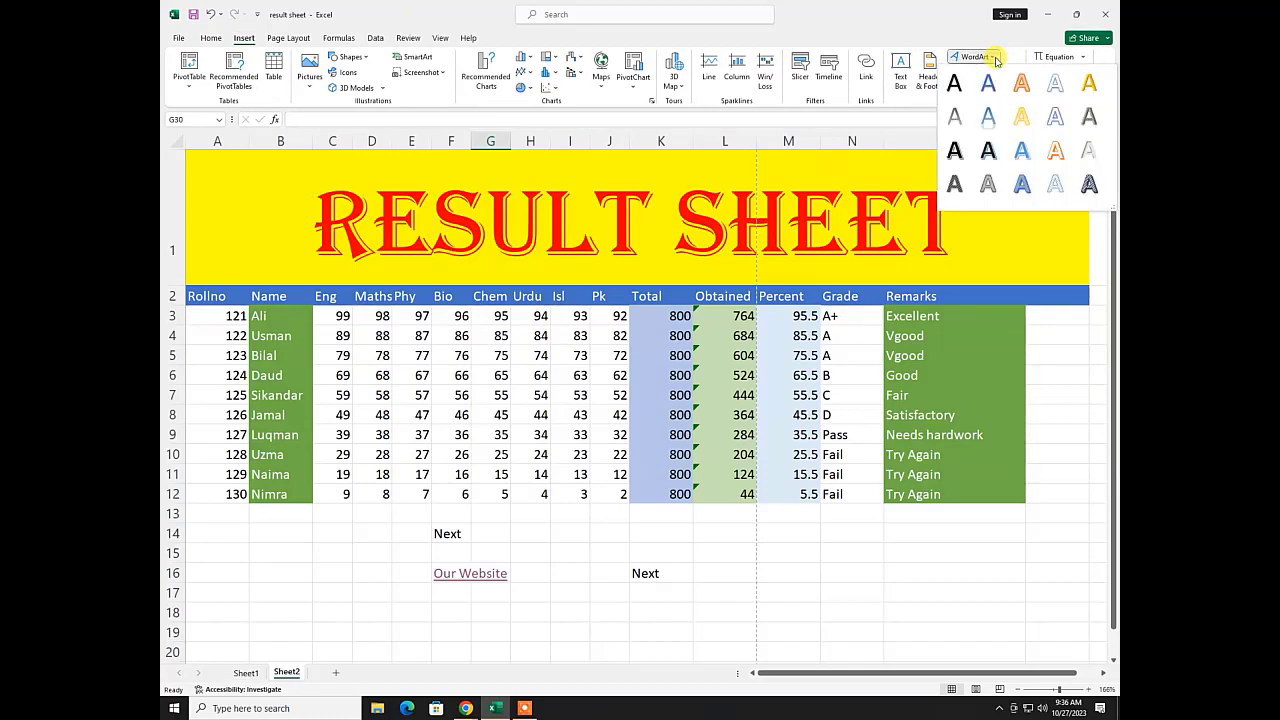
left_click(988, 117)
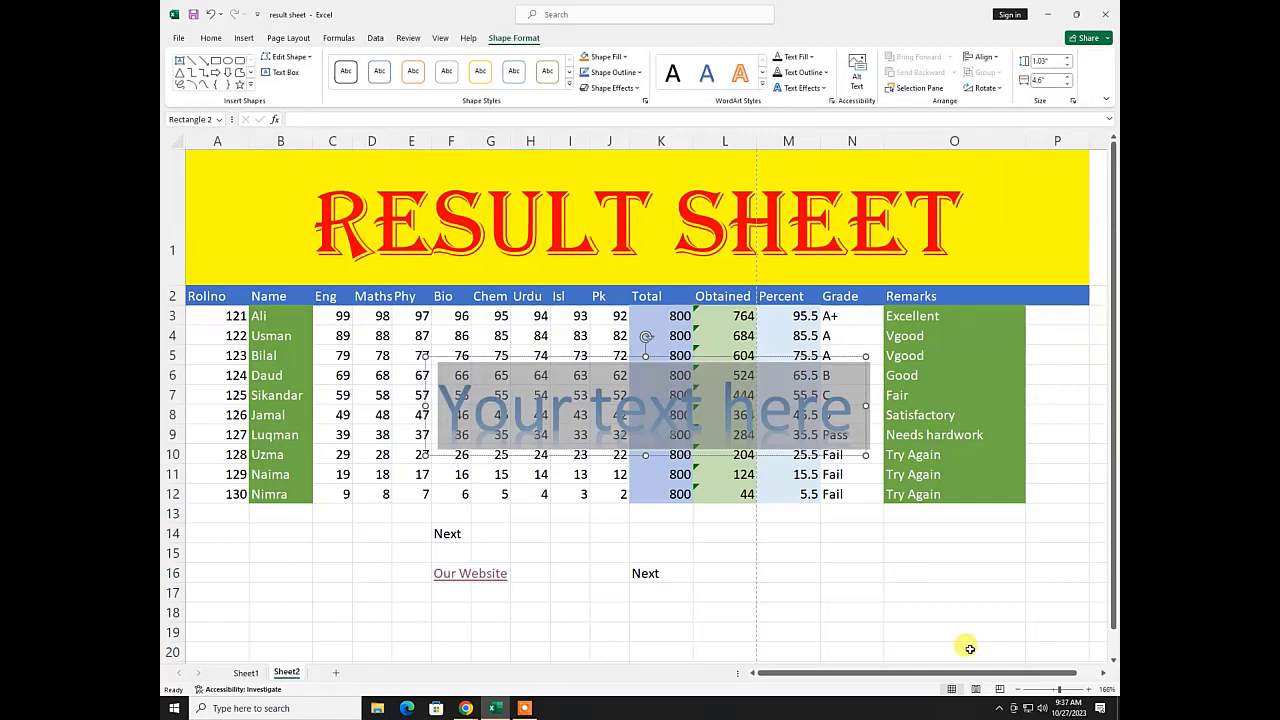
type("Sa")
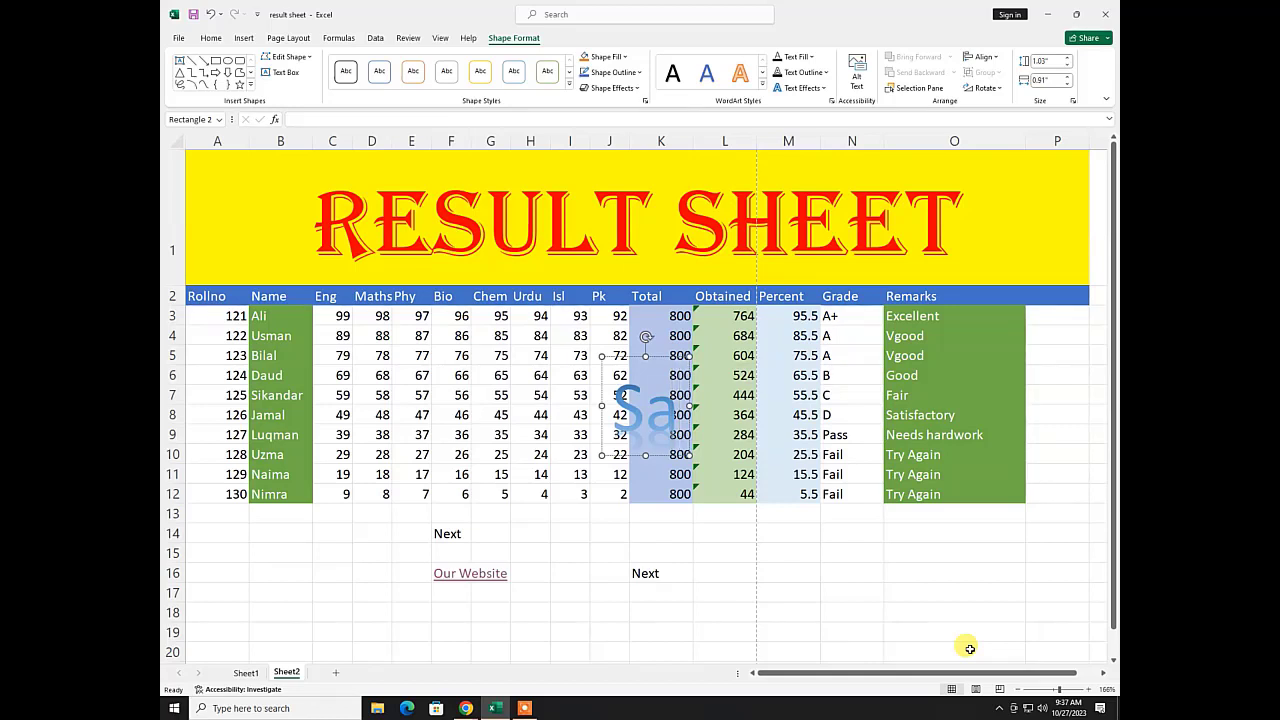
type("rdar AZ")
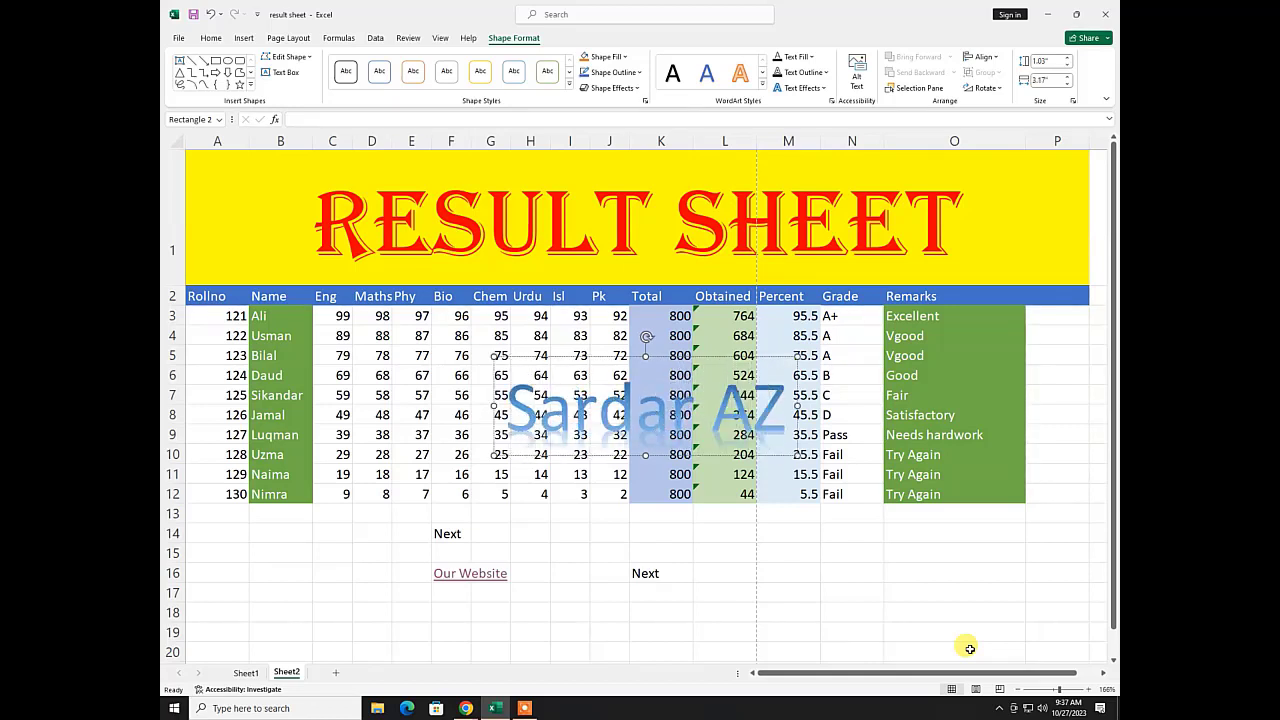
key("BackSpace")
type("zeem")
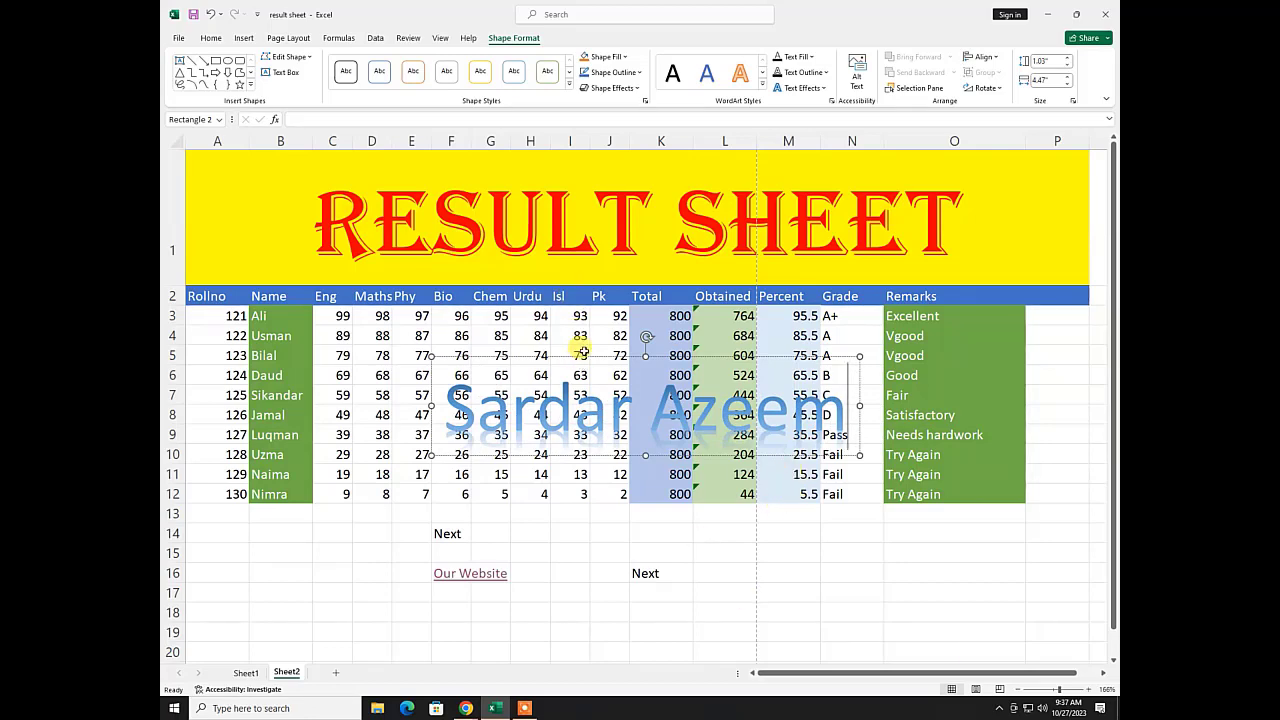
- Drag the WordArt below the table to around rows 20–25
left_click_drag(588, 350, 586, 494)
scroll(560, 357, "down", 5)
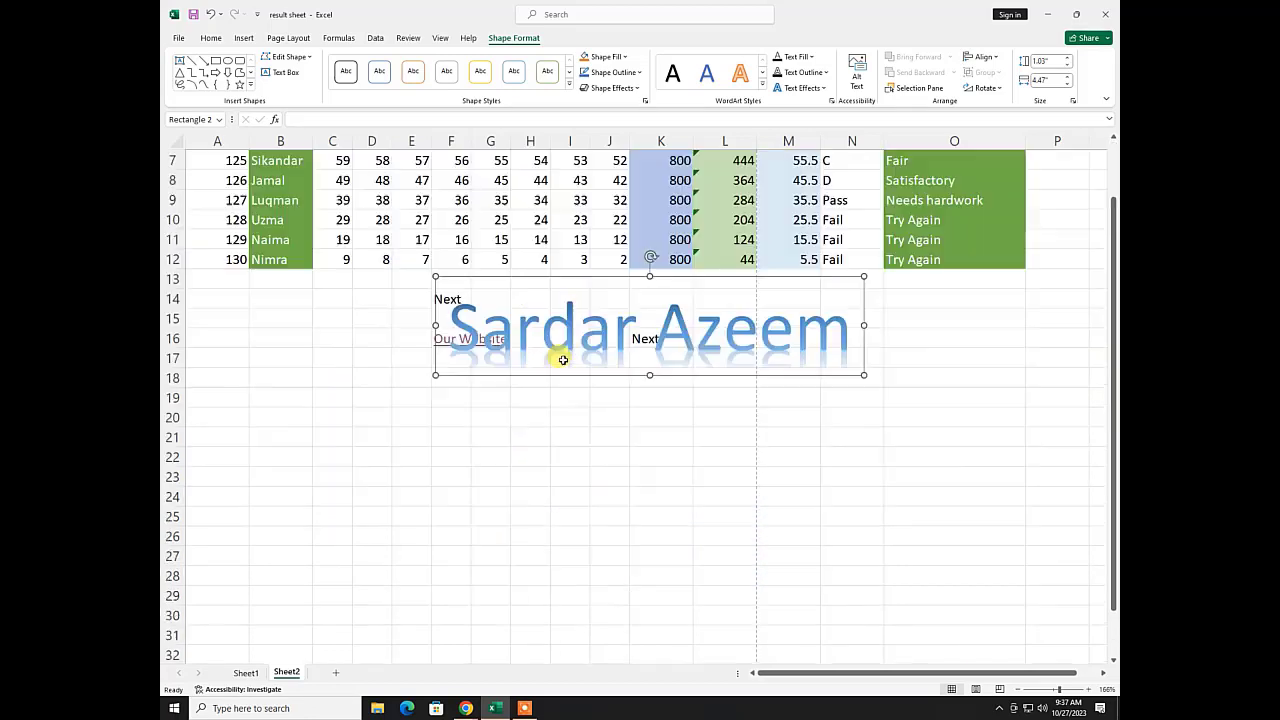
left_click_drag(563, 239, 472, 331)
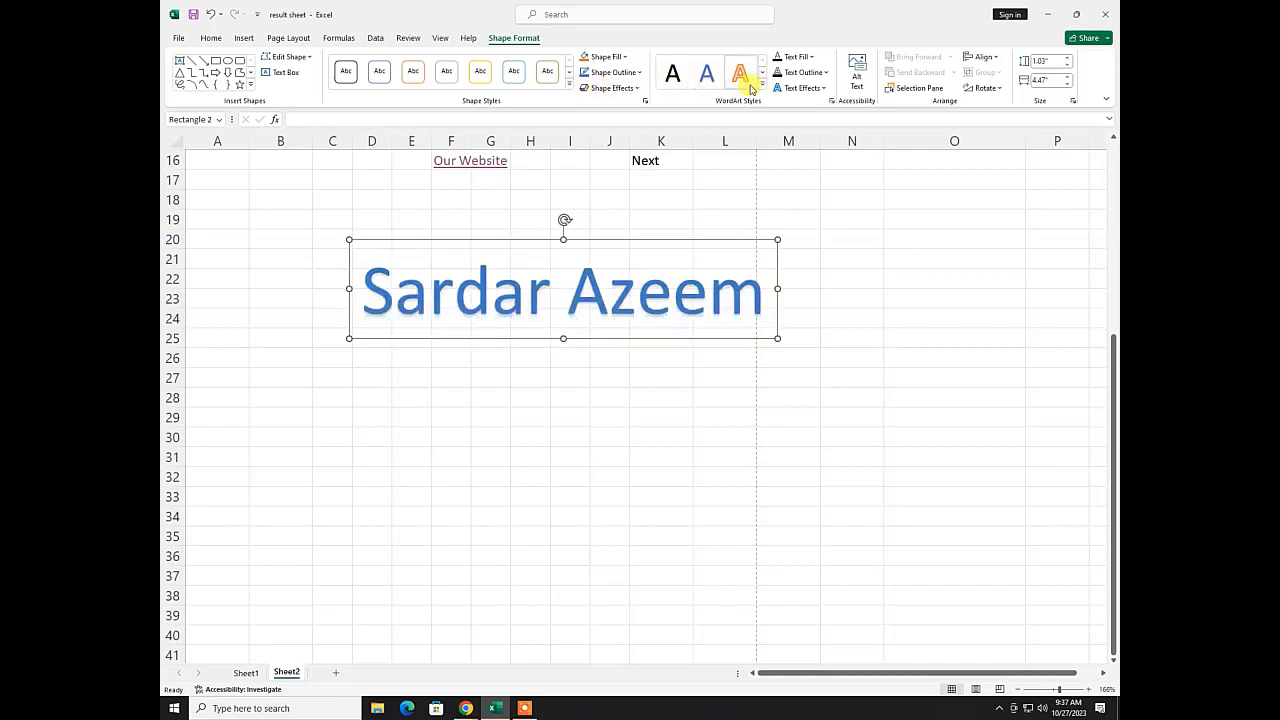
- Apply the Arch transform text effect to the WordArt
left_click(805, 88)
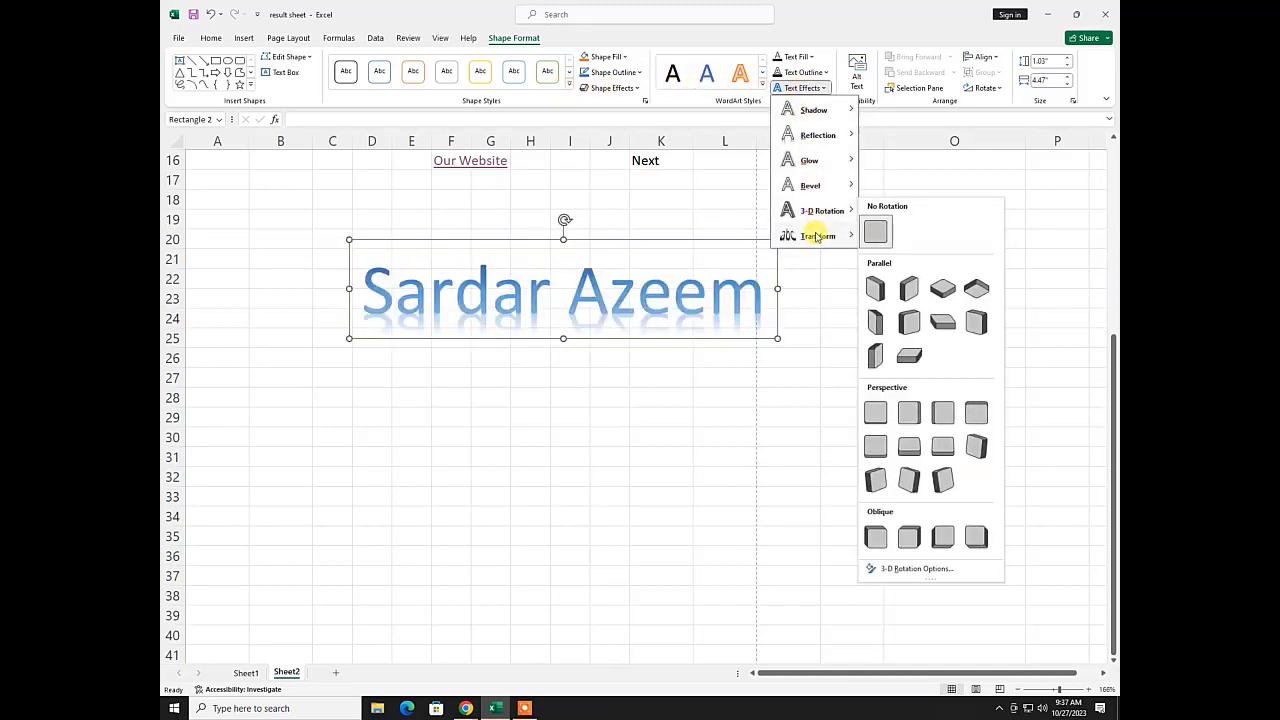
mouse_move(815, 235)
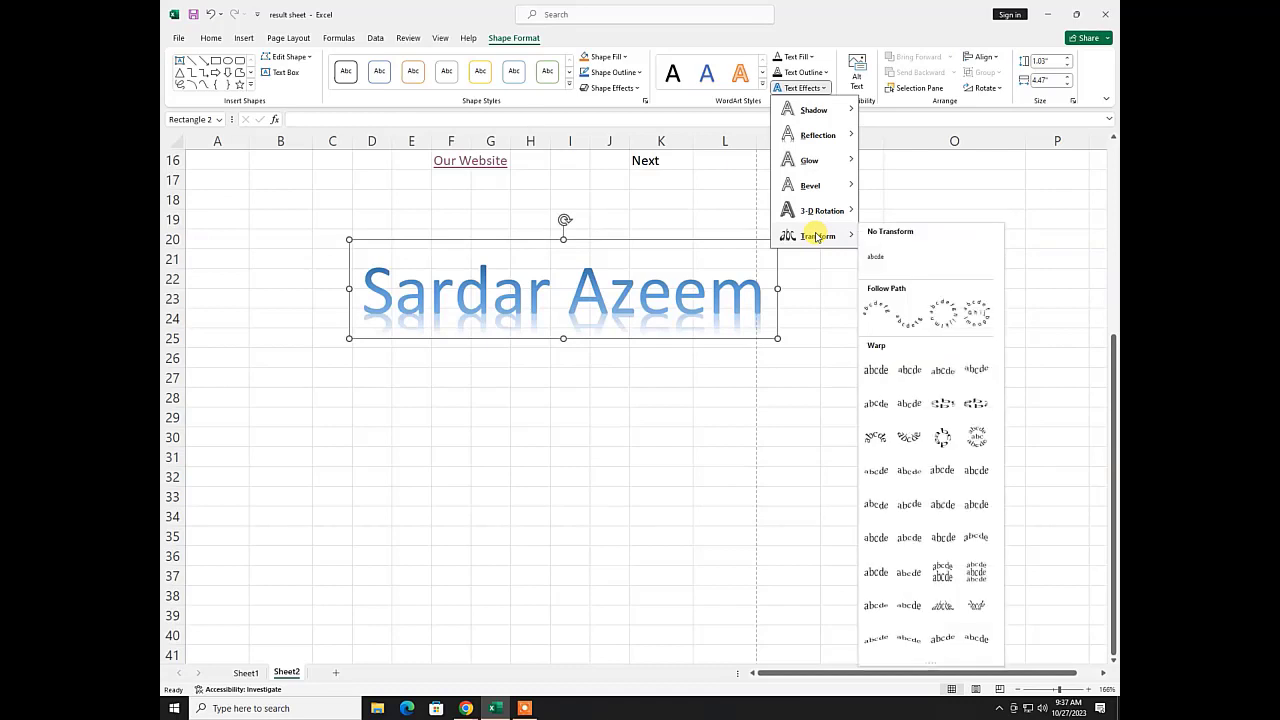
left_click(886, 316)
left_click(474, 505)
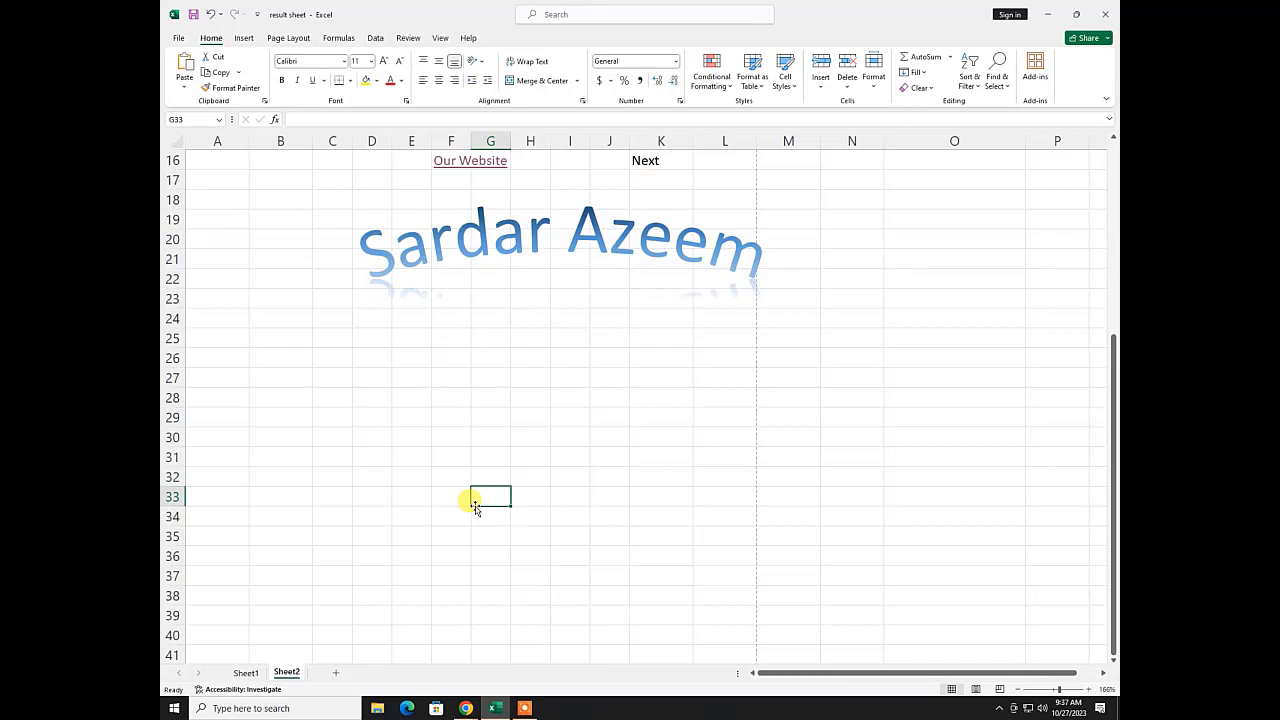
- Select the whole WordArt shape and delete it from Sheet2
left_click(456, 228)
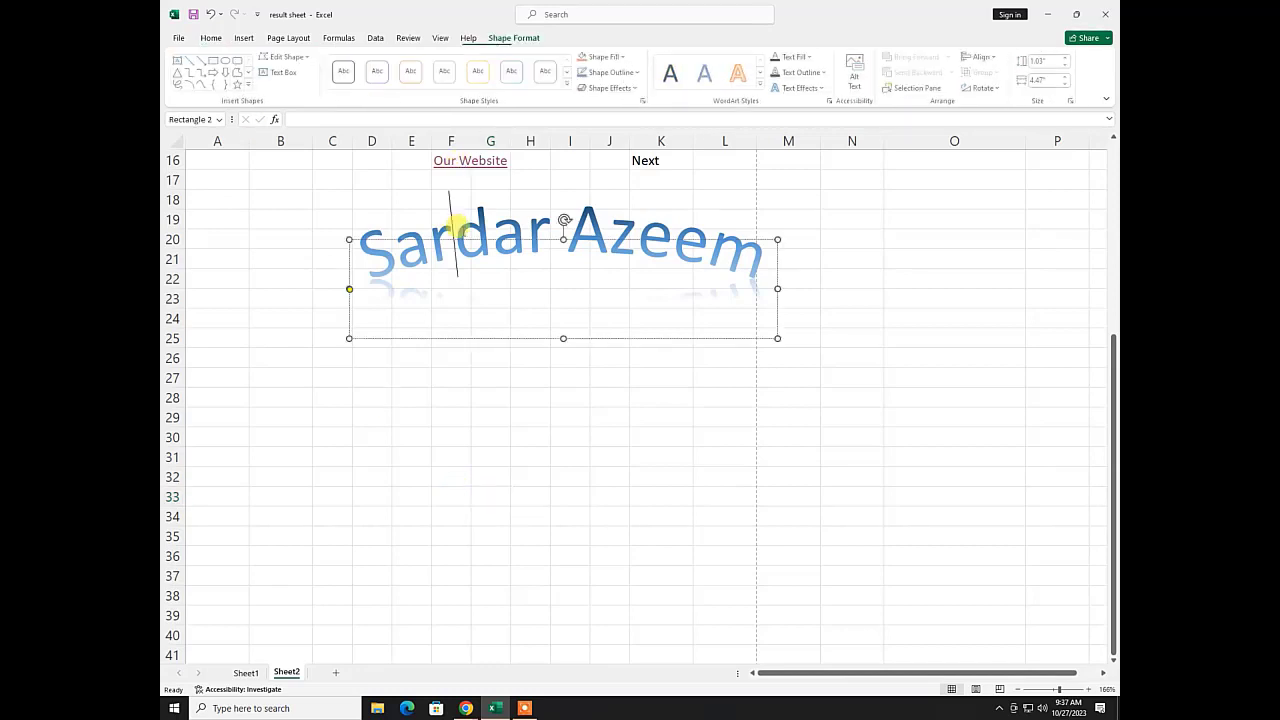
left_click(428, 338)
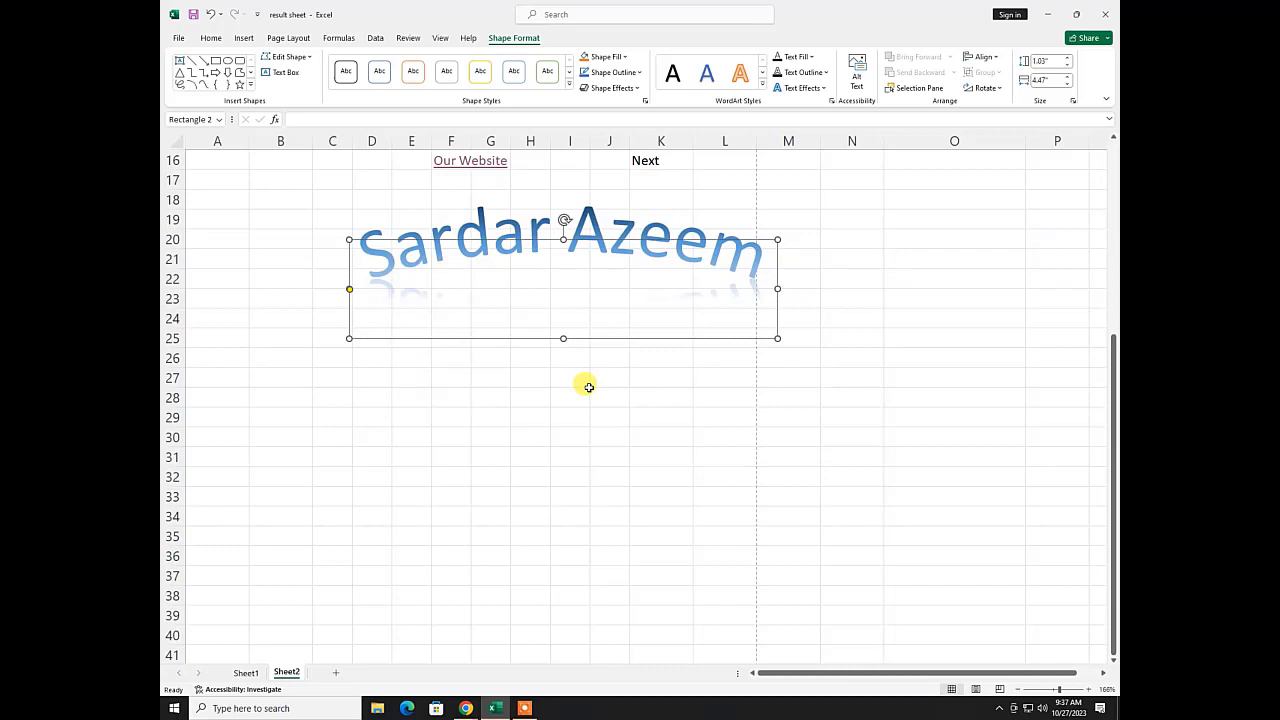
key("Delete")
left_click(372, 239)
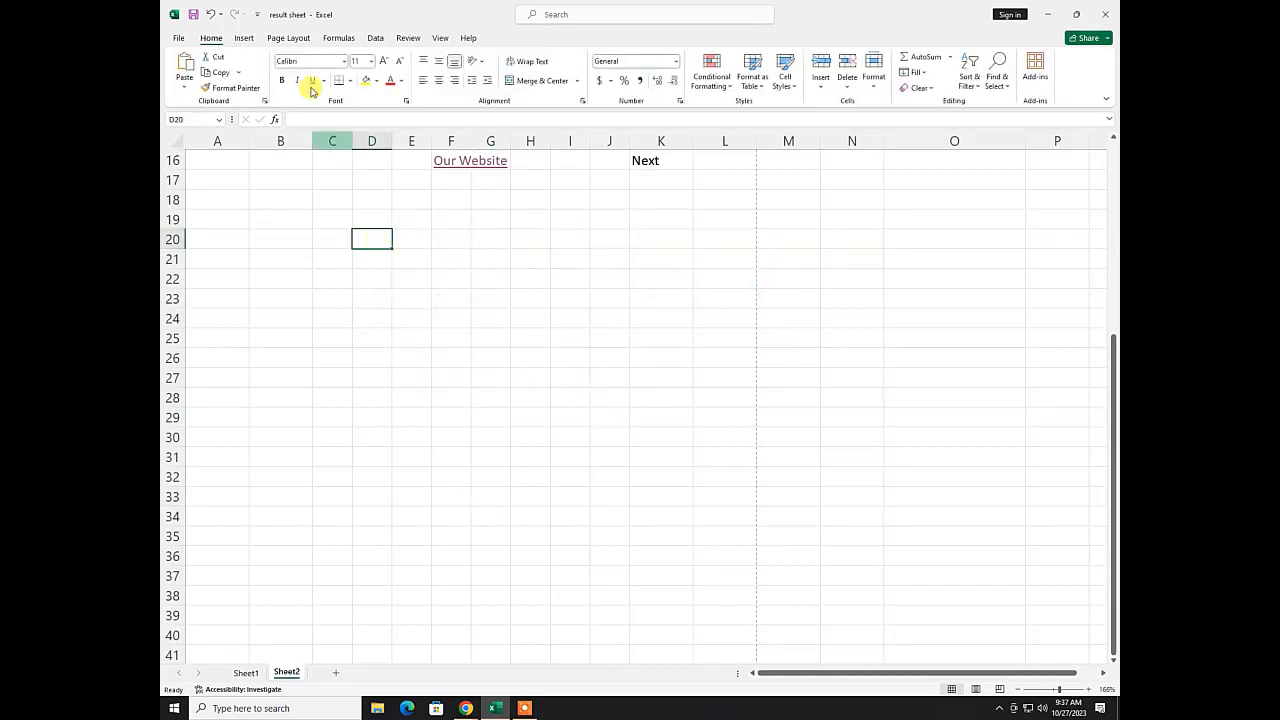
- Insert a signature line with the signer's name, title Principal PICT and e-mail address
left_click(243, 40)
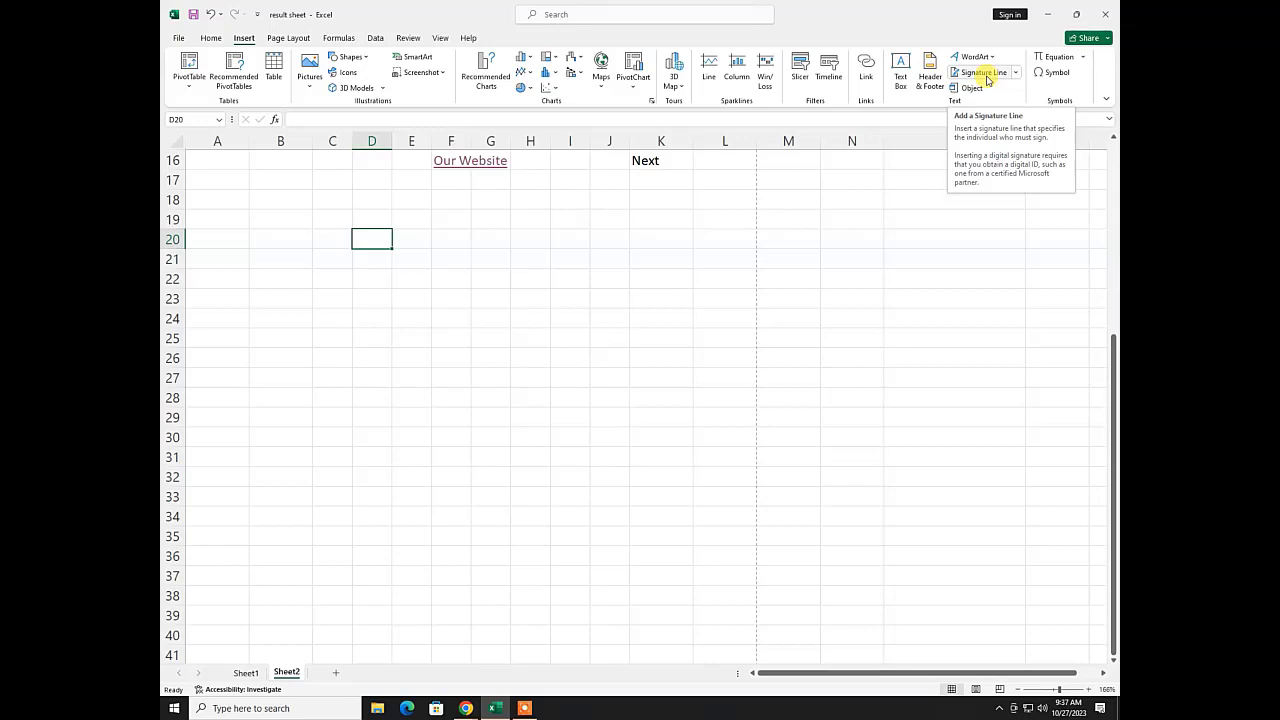
left_click(985, 74)
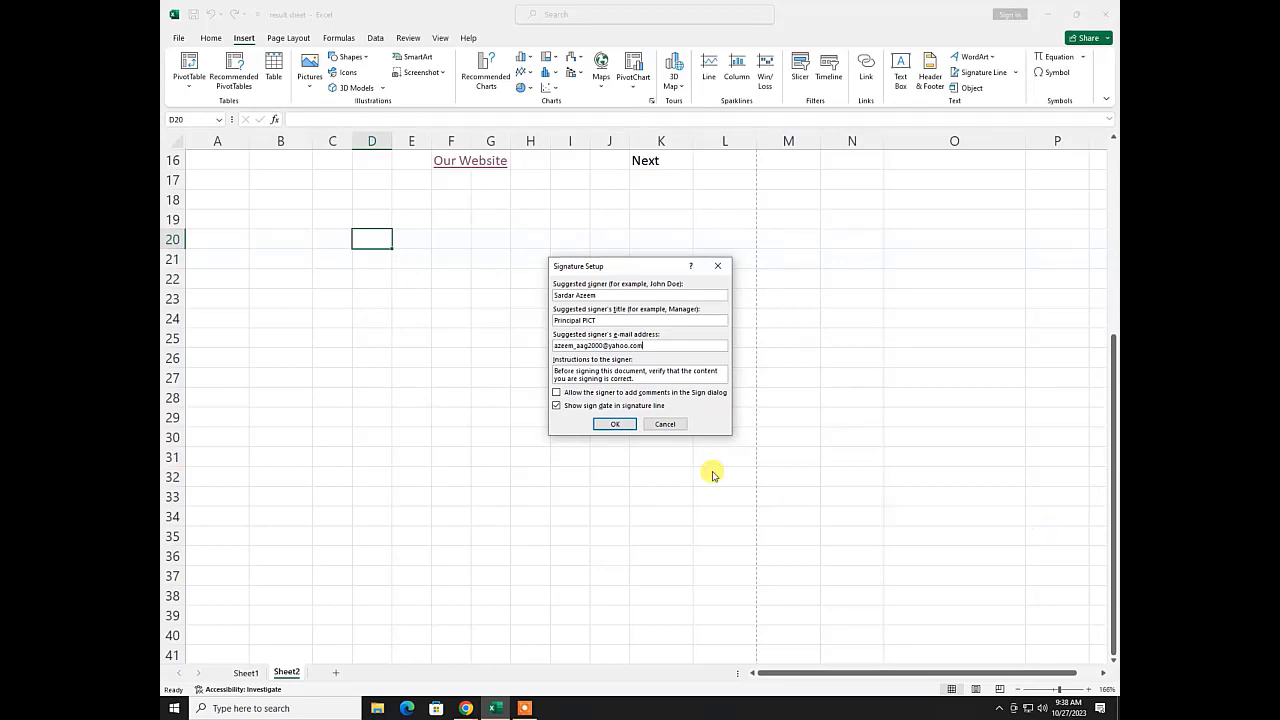
left_click(606, 423)
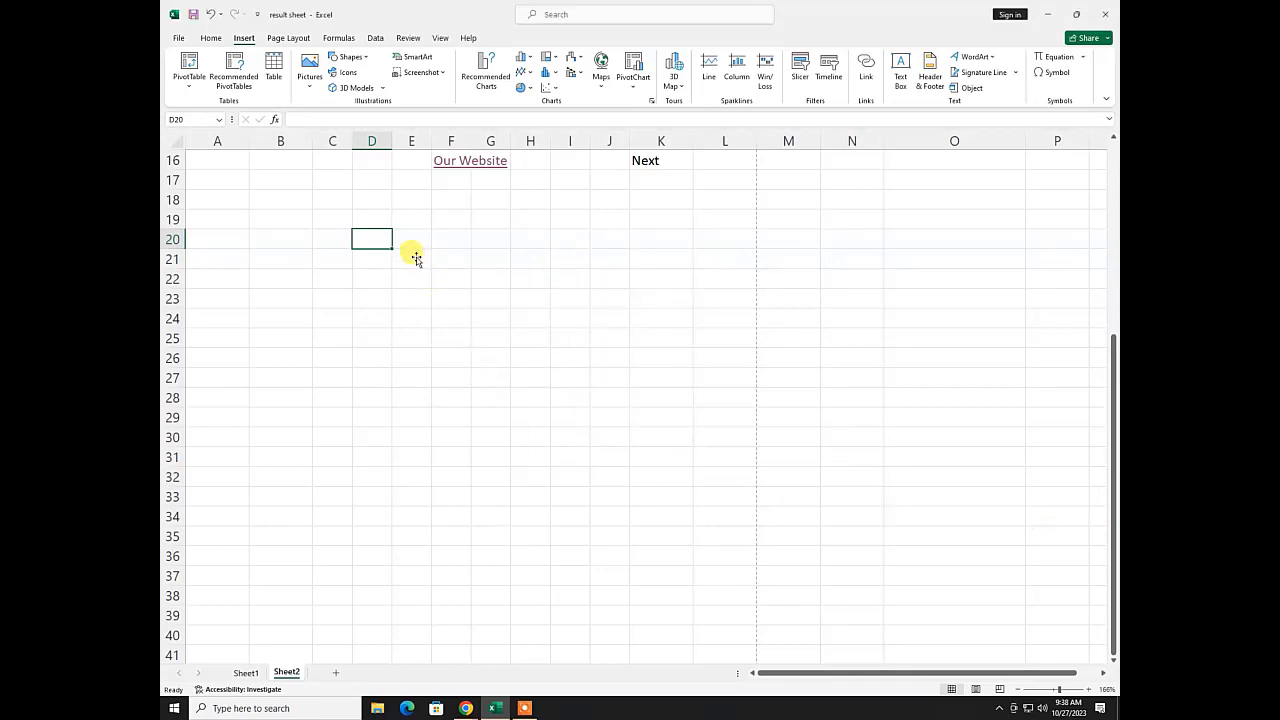
- Drag the signature line beside the table into columns M–O
left_click(372, 325)
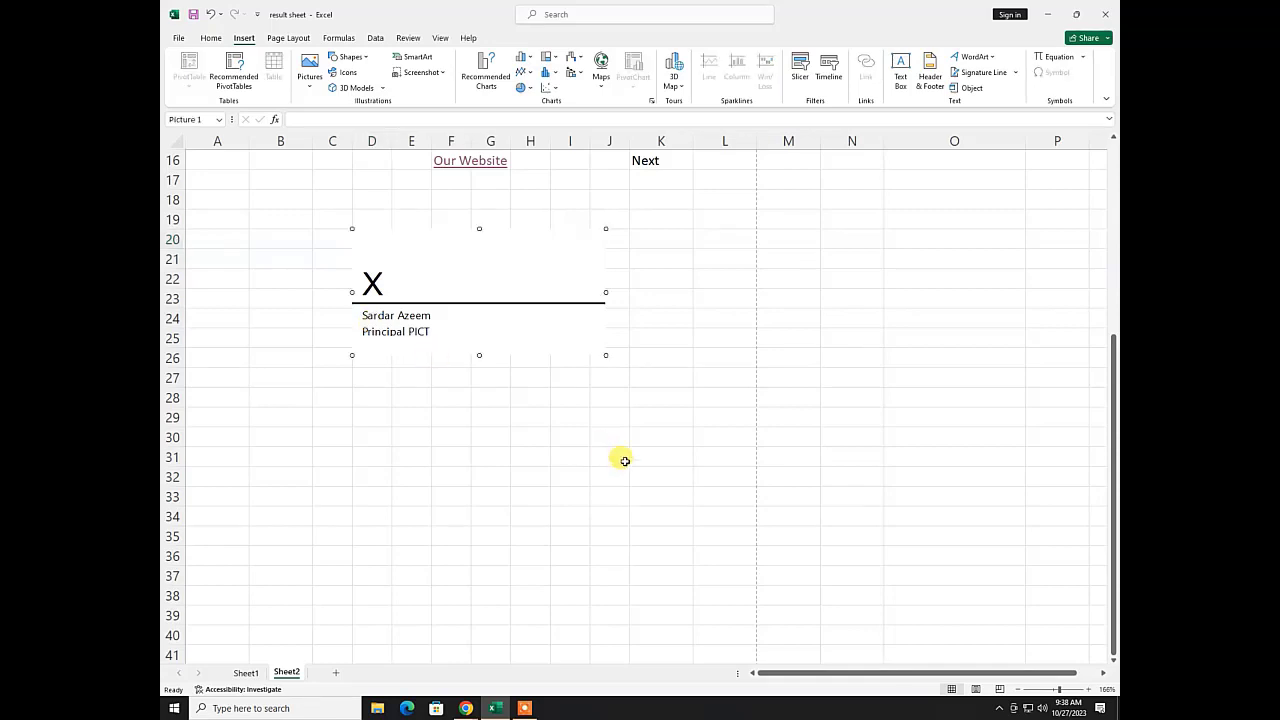
scroll(533, 418, "up", 5)
scroll(530, 440, "down", 2)
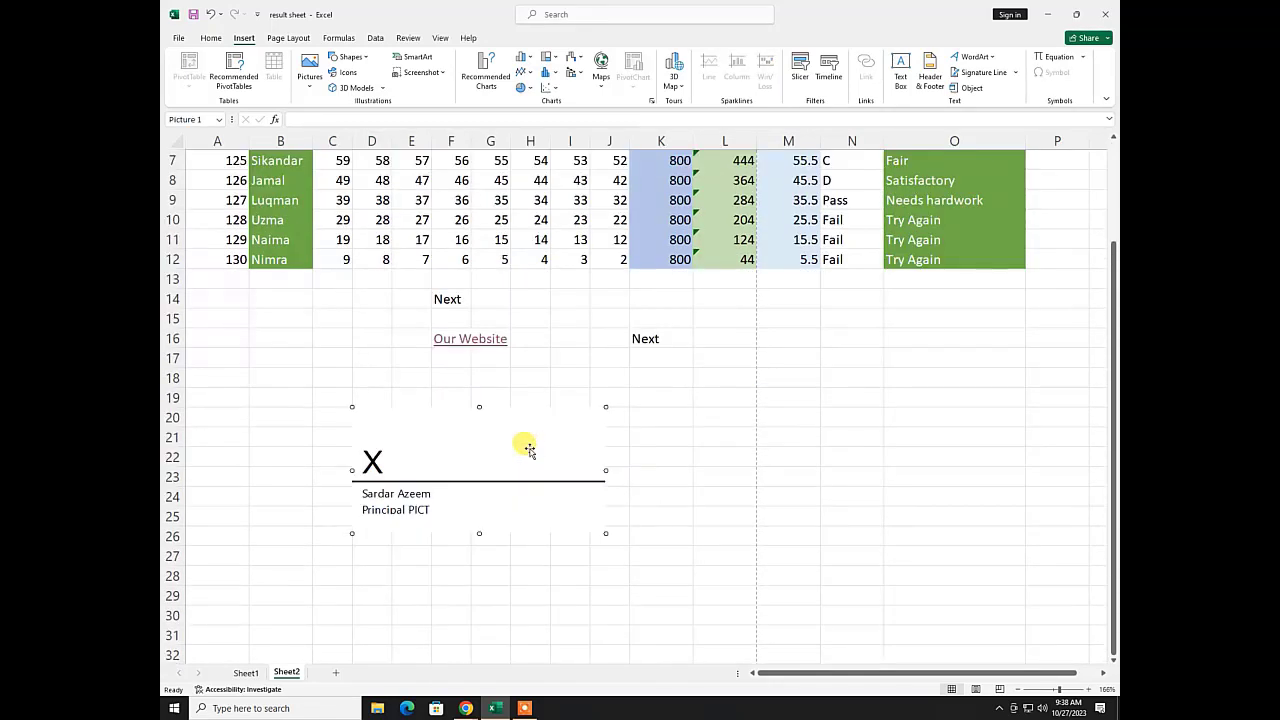
left_click_drag(486, 437, 900, 390)
- Reselect the signature line and delete it
left_click(572, 547)
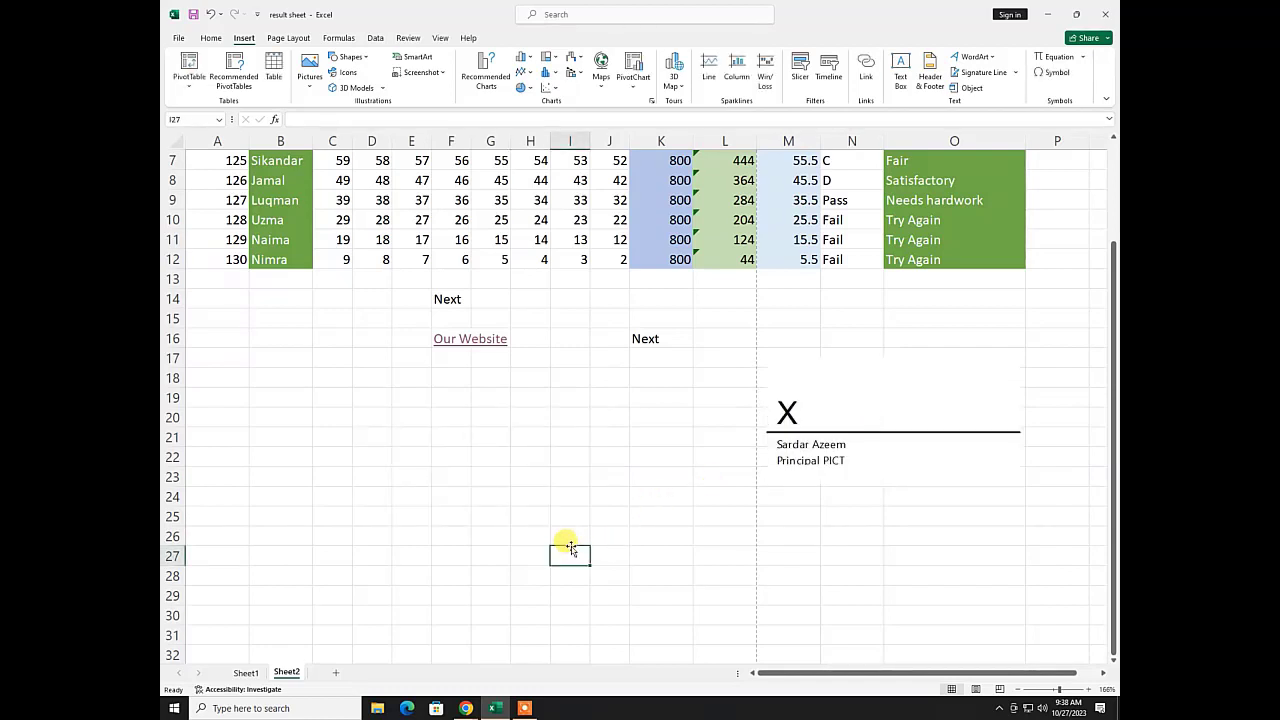
left_click(792, 413)
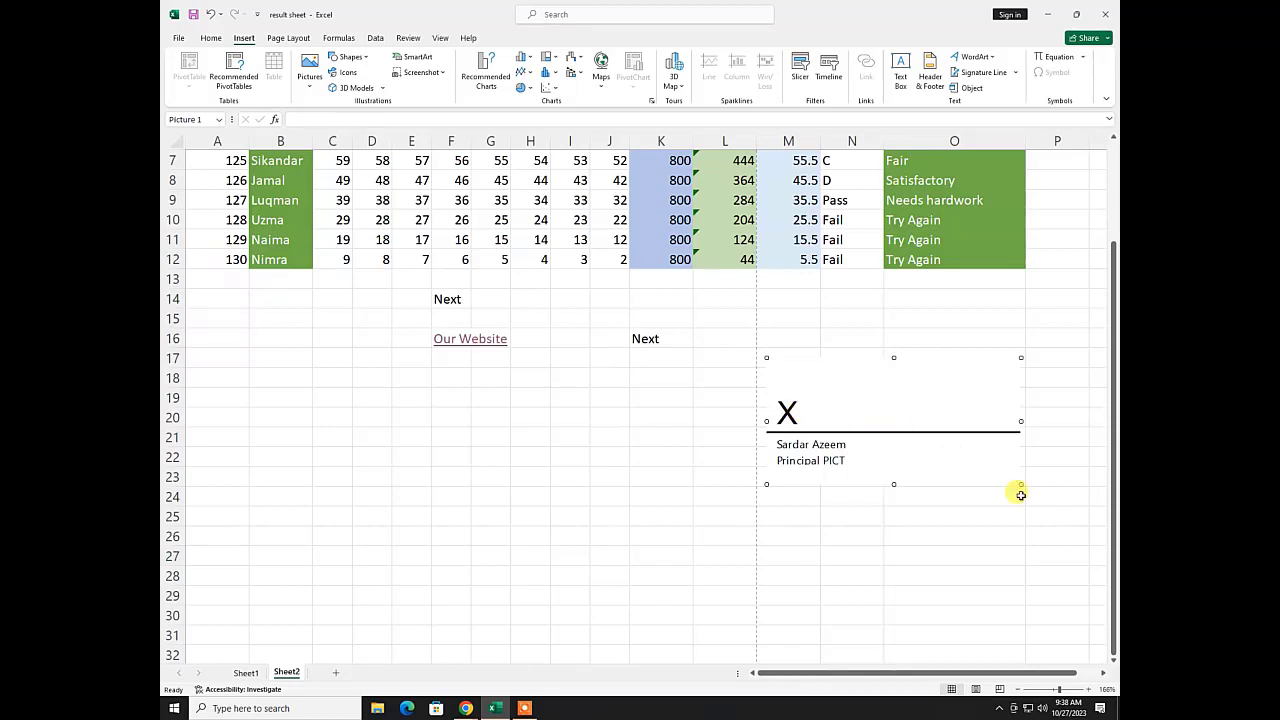
key("Delete")
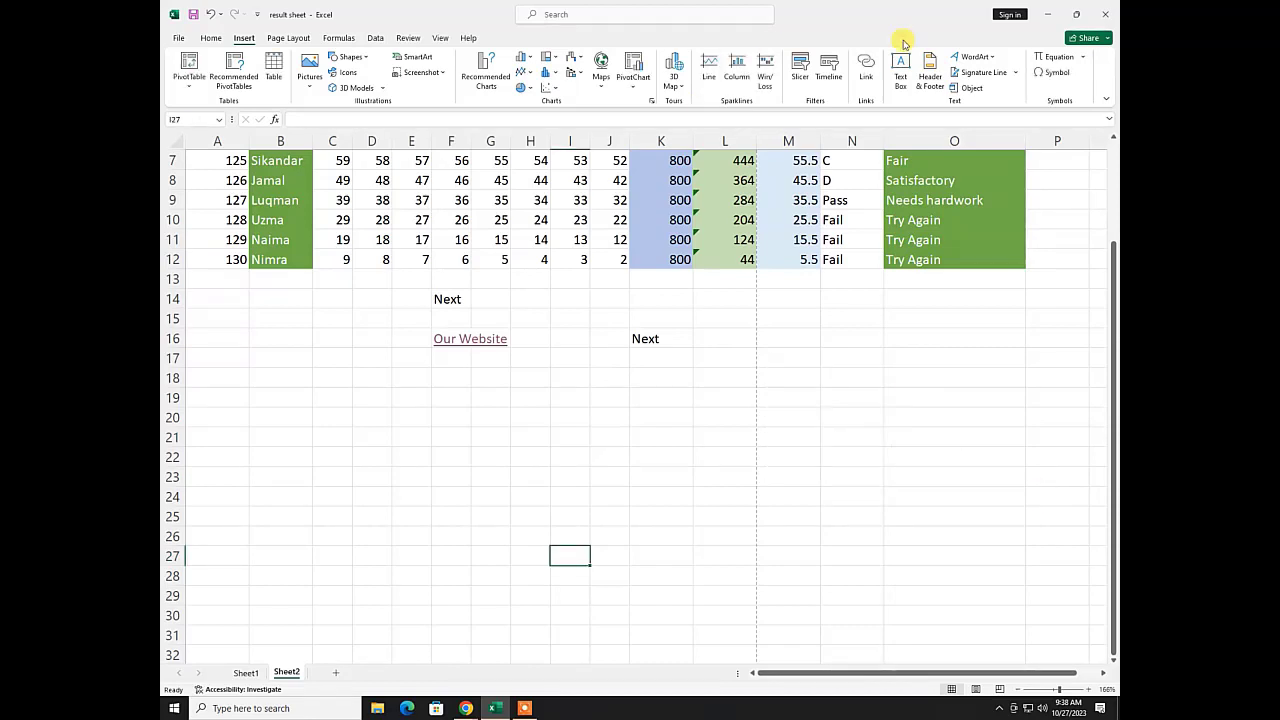
- Embed good.rtf as an object from file, showing its Lorem Ipsum text at I27
left_click(970, 89)
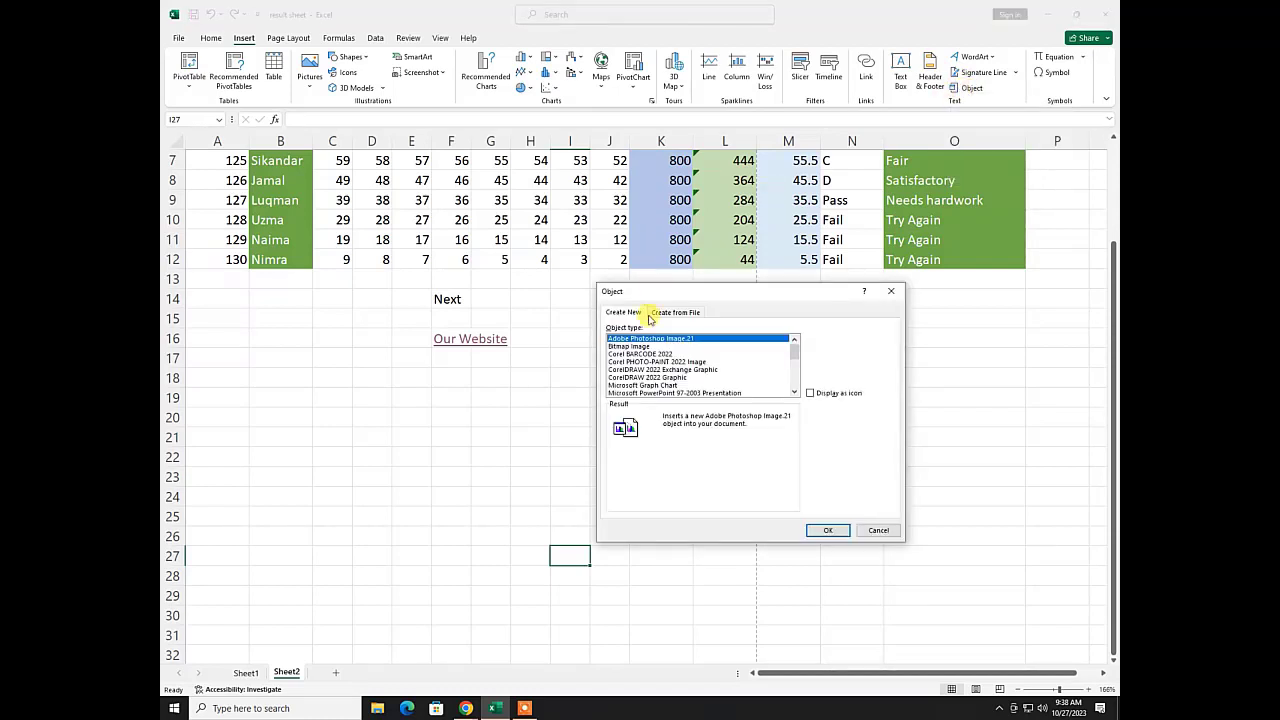
left_click(672, 312)
left_click(826, 340)
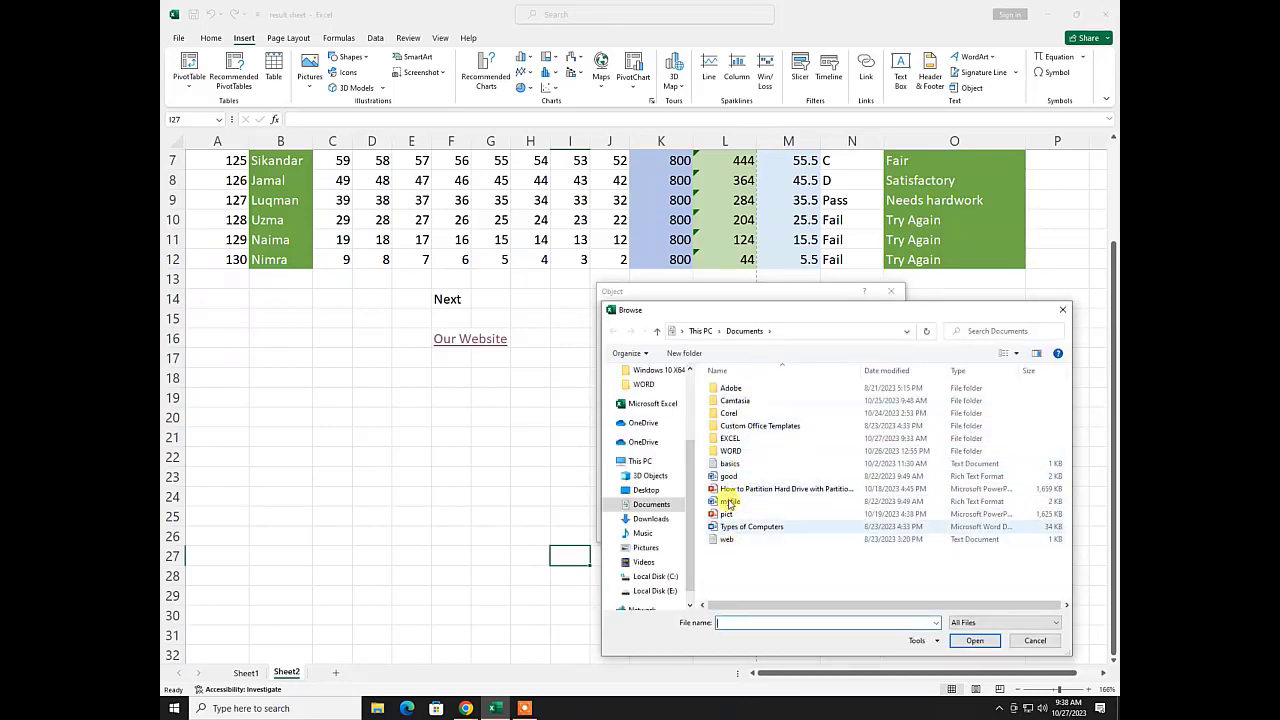
left_click(727, 477)
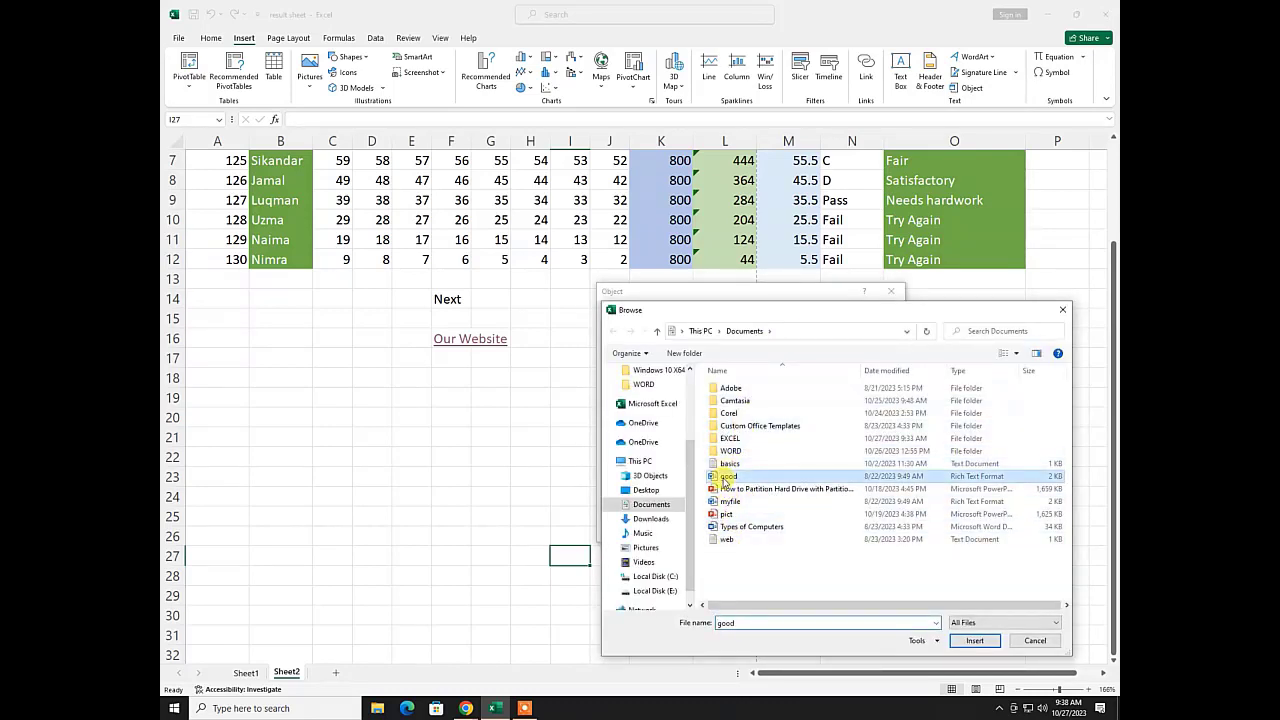
left_click(974, 641)
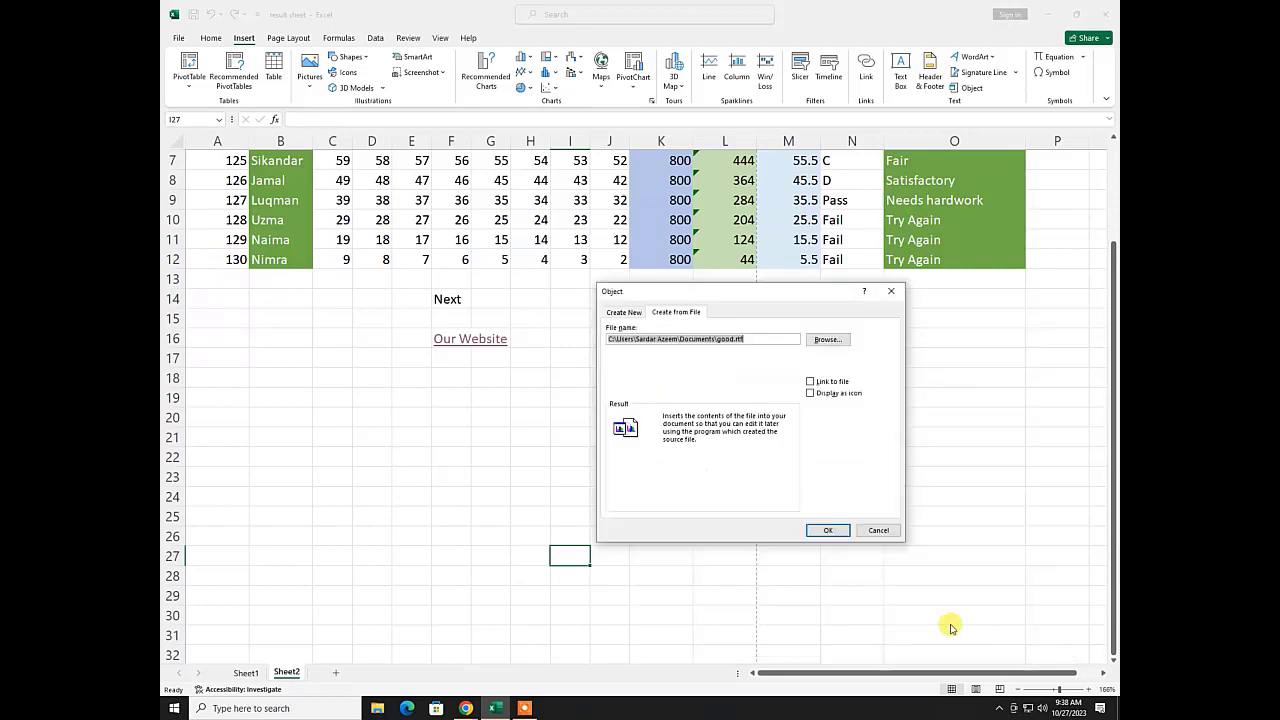
left_click(821, 528)
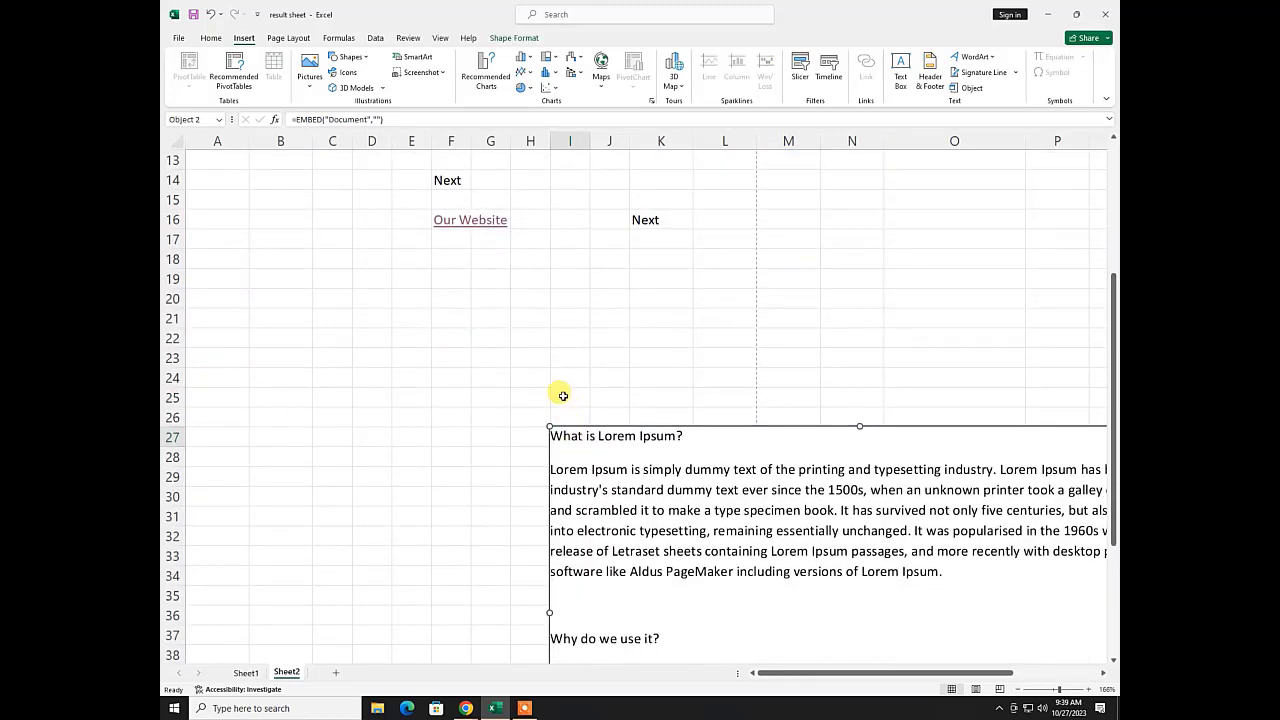
- Move and resize the embedded Lorem Ipsum document, shrinking it, enlarging it, then shifting it right
scroll(612, 420, "up", 2)
left_click_drag(649, 469, 395, 313)
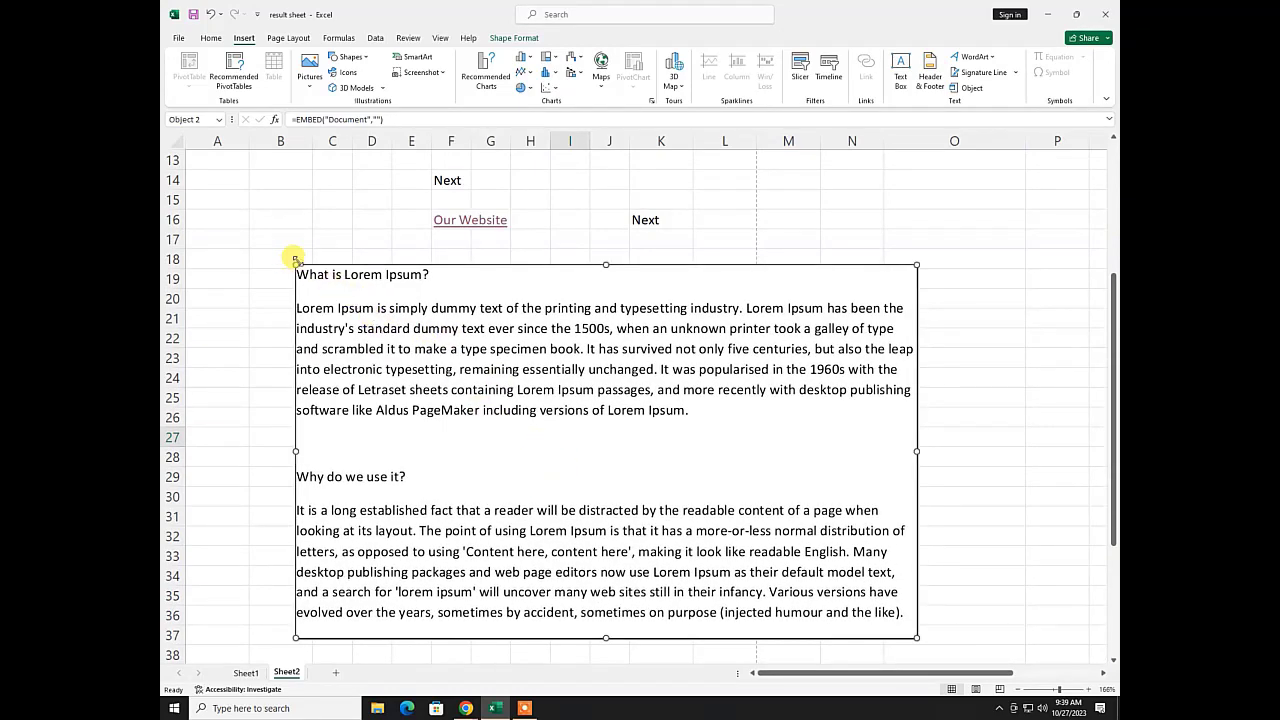
left_click_drag(297, 260, 534, 408)
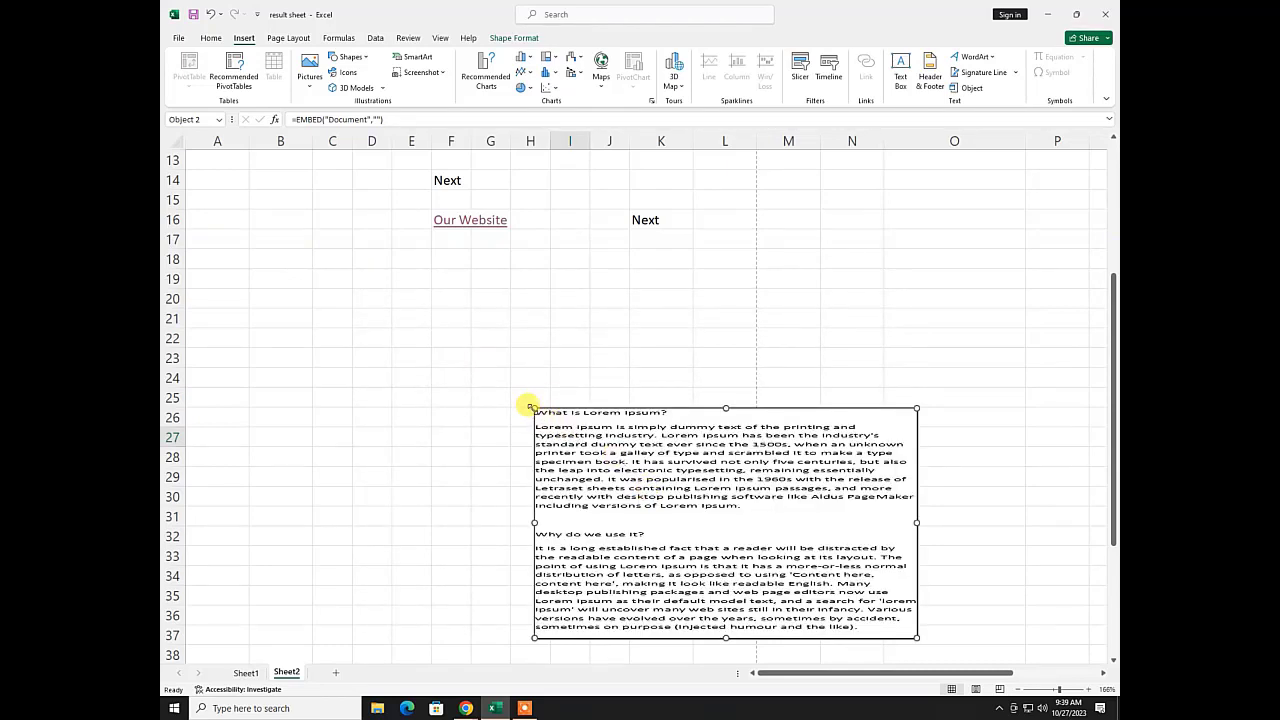
left_click_drag(527, 405, 254, 280)
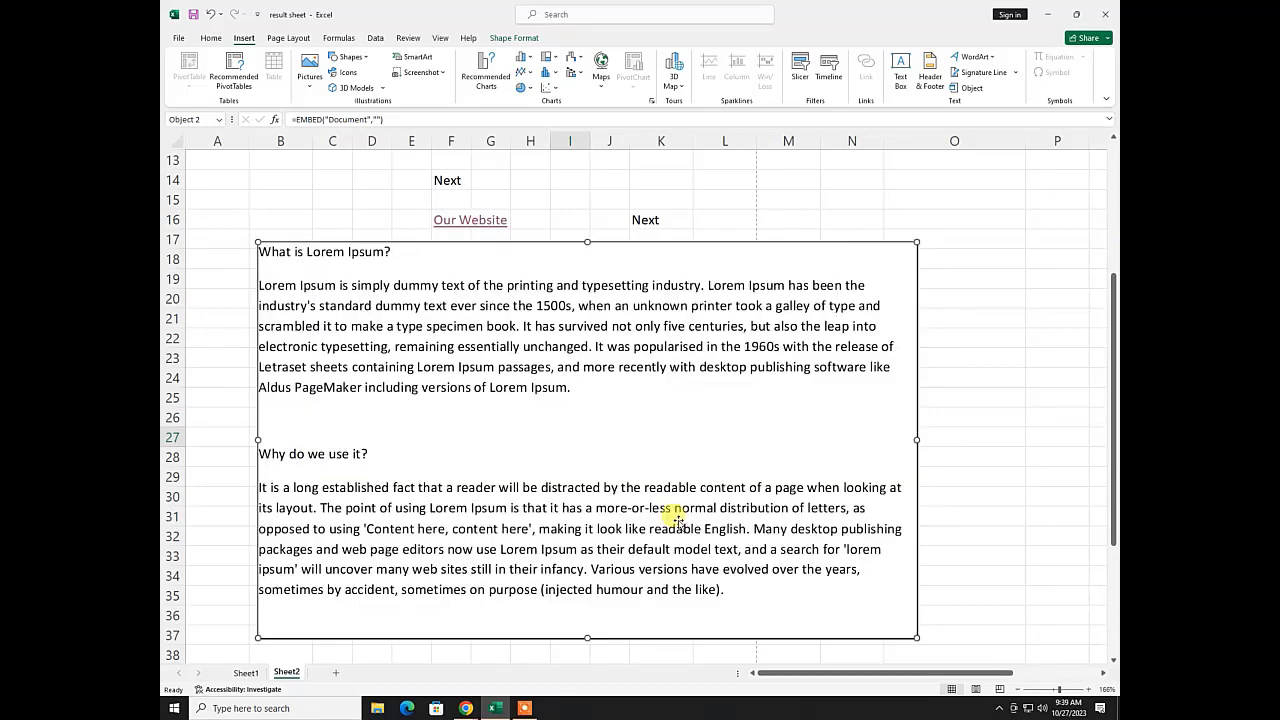
left_click_drag(553, 434, 580, 405)
- Give the embedded document a new Shape Outline colour
left_click(514, 39)
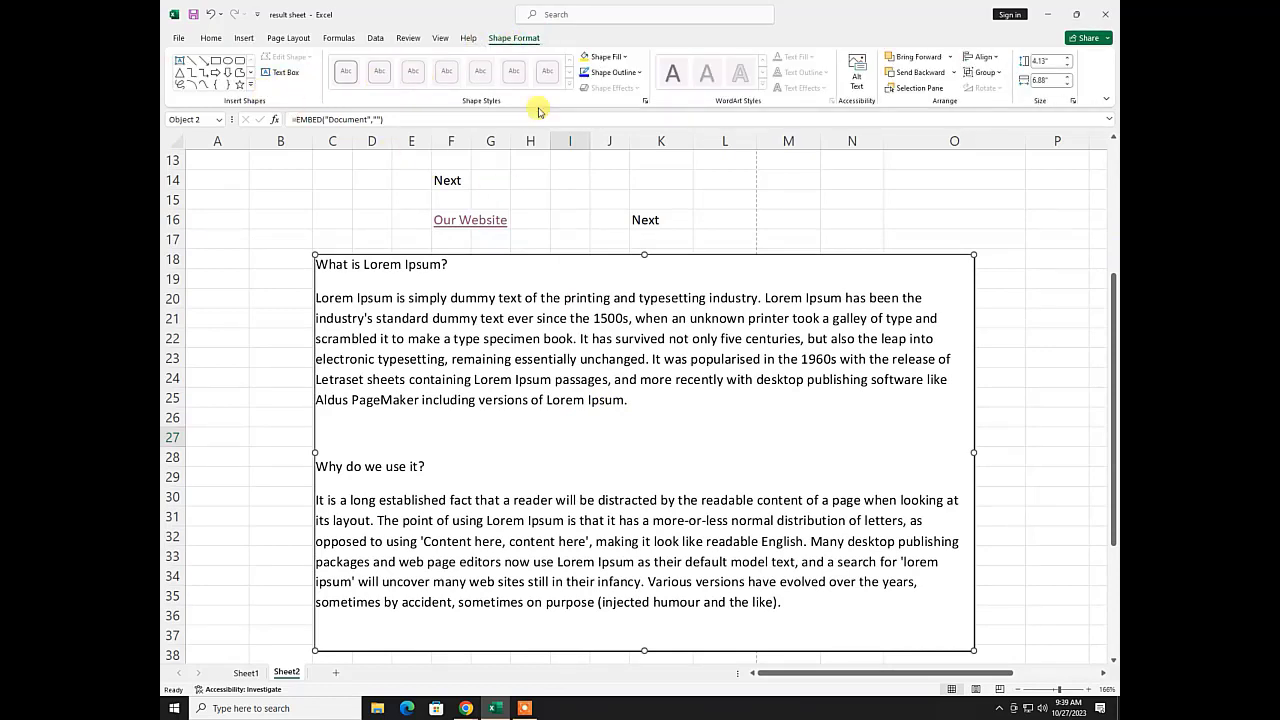
left_click(612, 72)
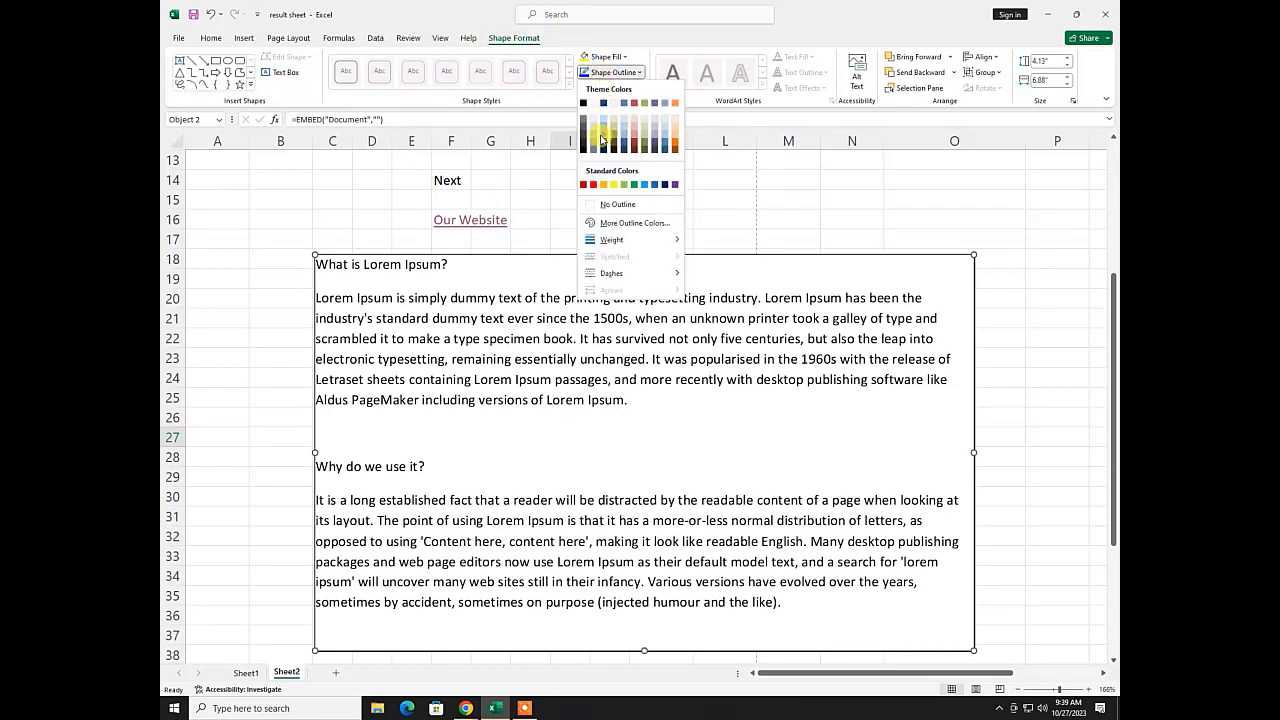
left_click(600, 140)
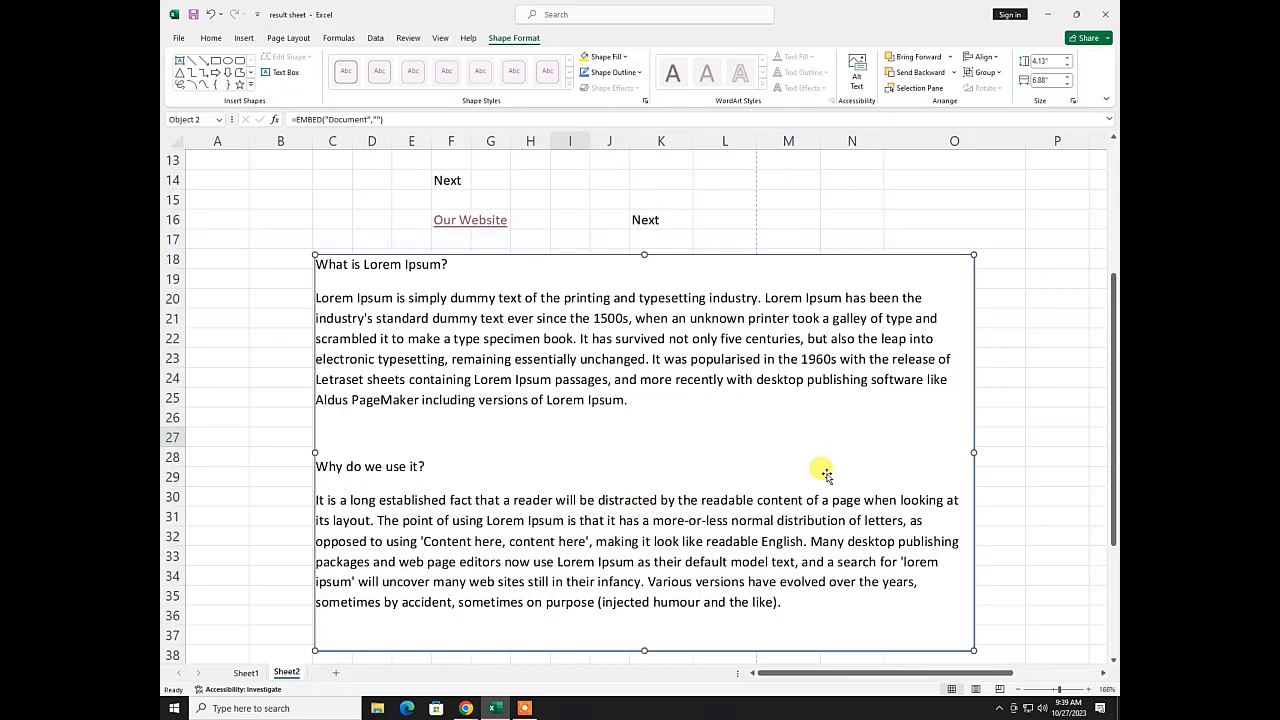
- Deselect the embedded document, then reselect it and delete it from Sheet2
left_click(1049, 421)
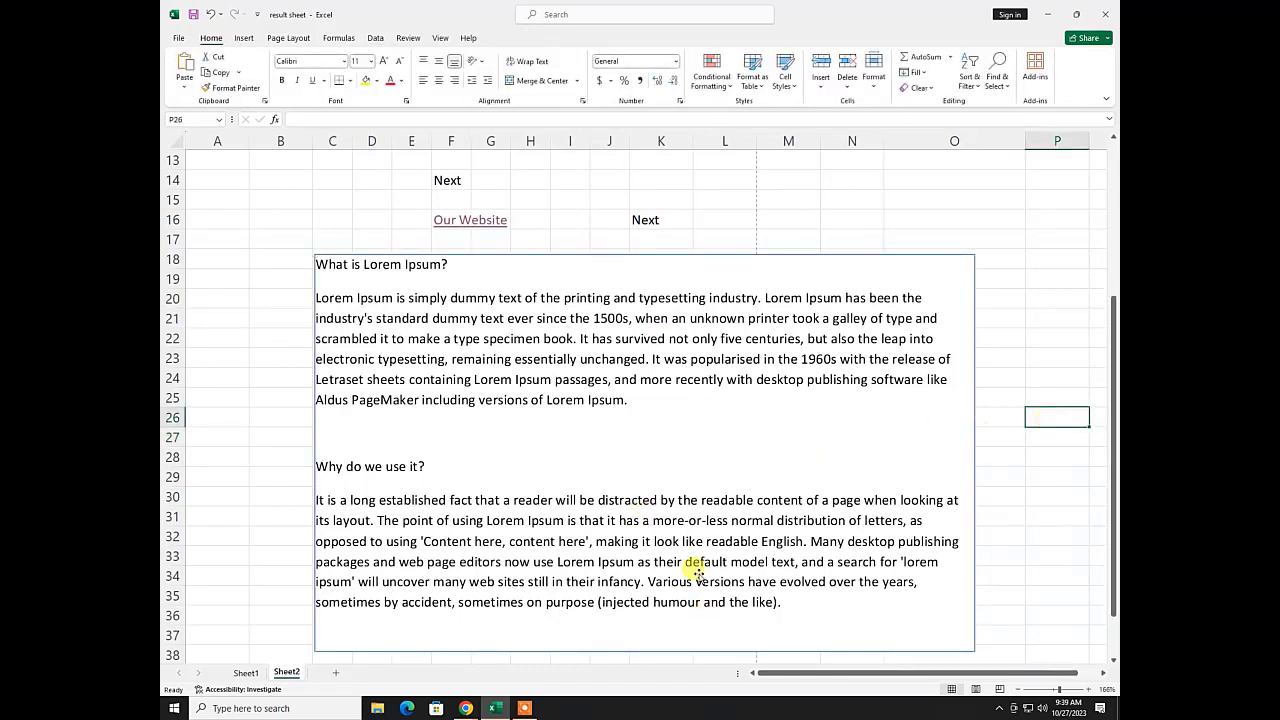
left_click(529, 445)
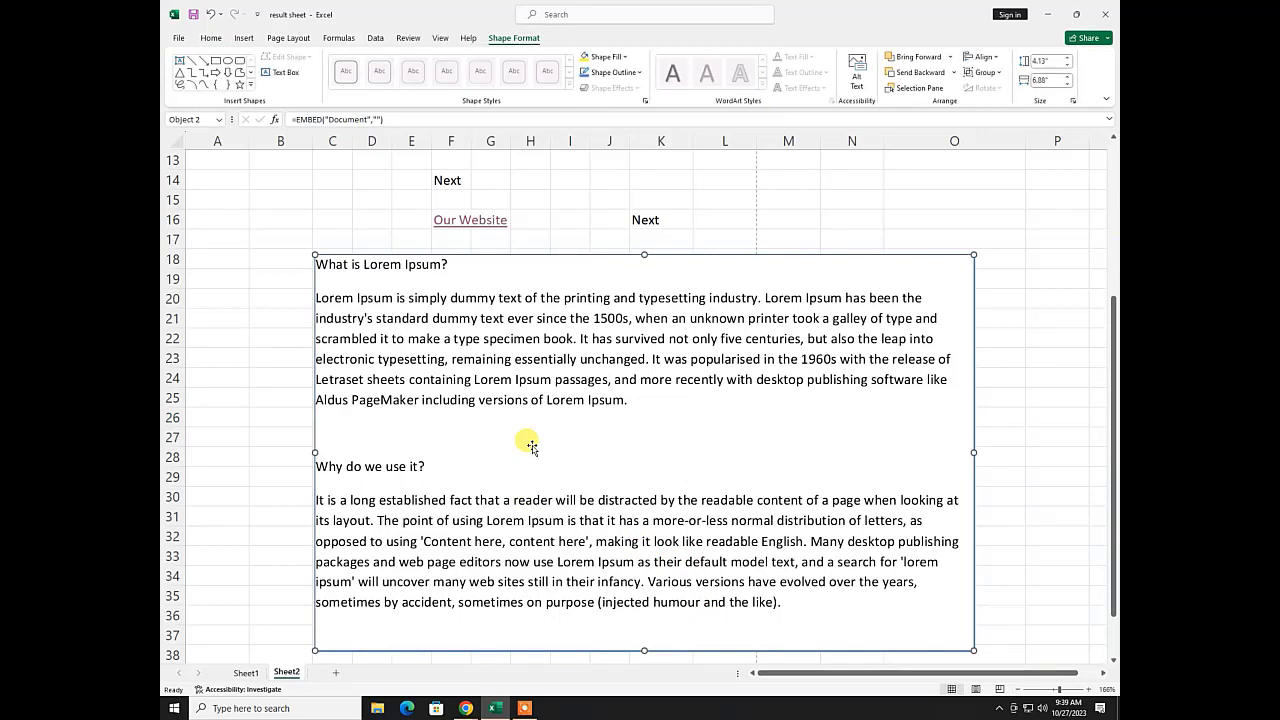
key("Delete")
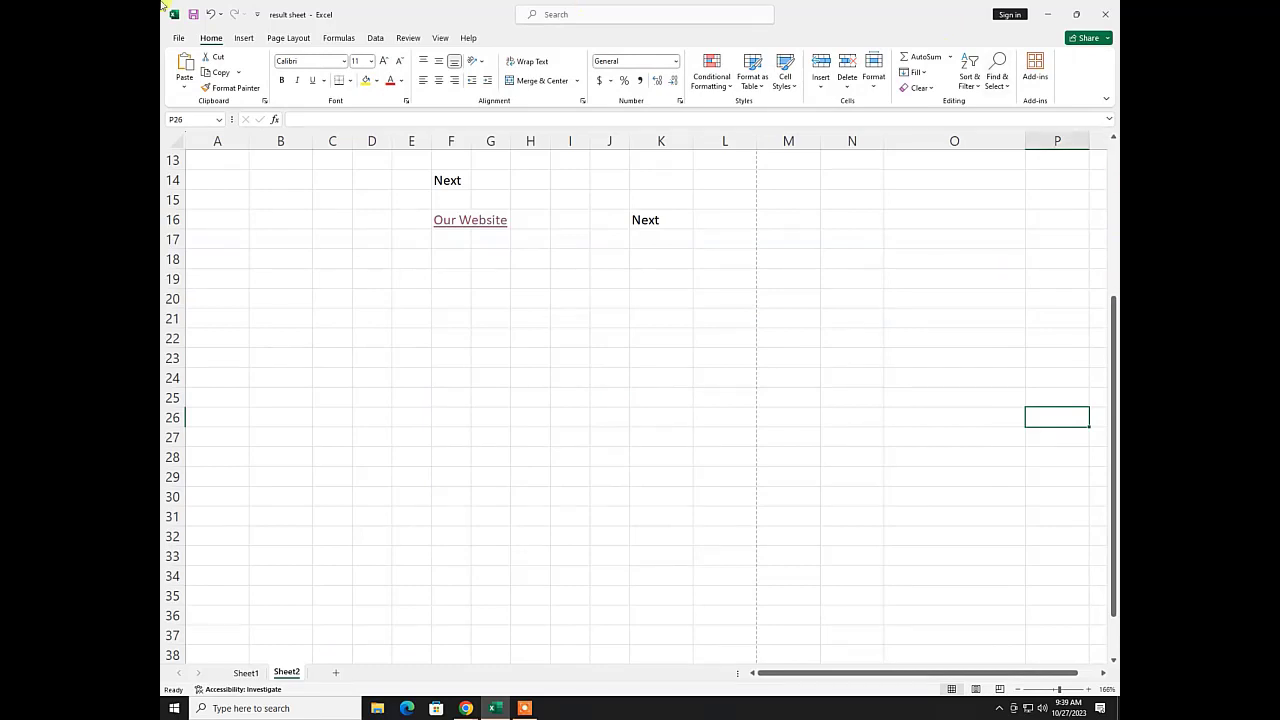
left_click(246, 38)
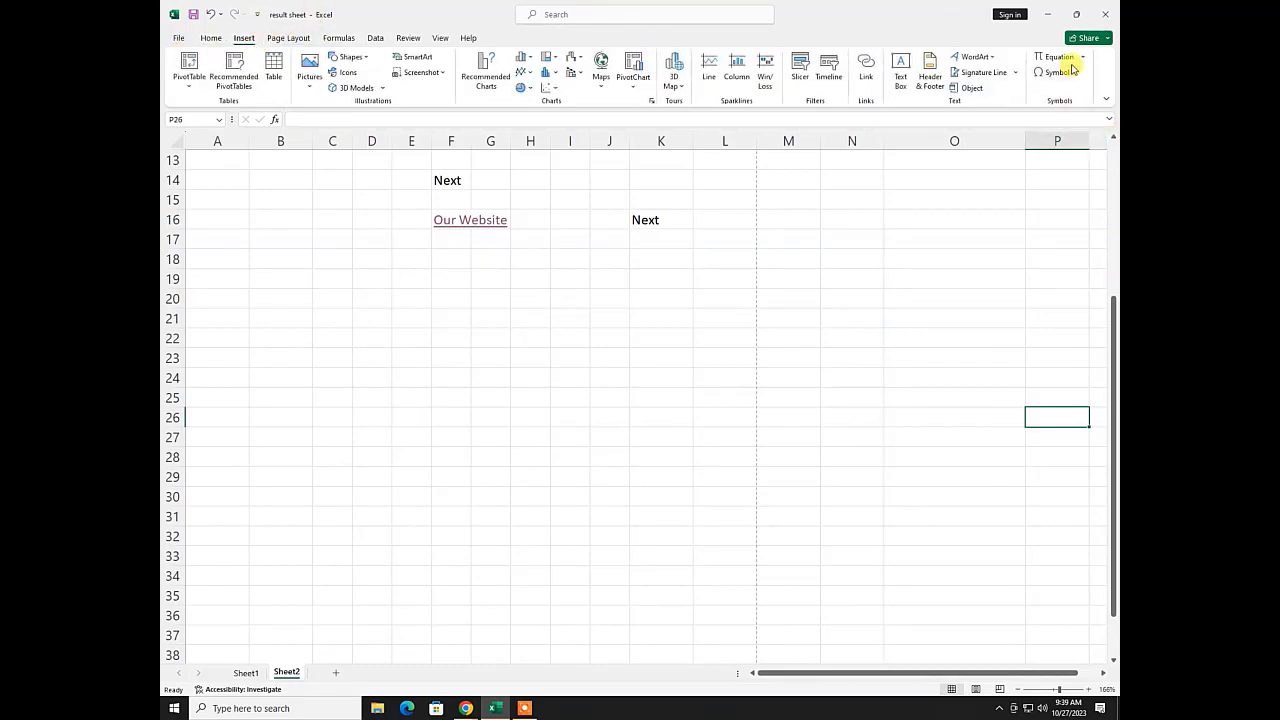
left_click(448, 278)
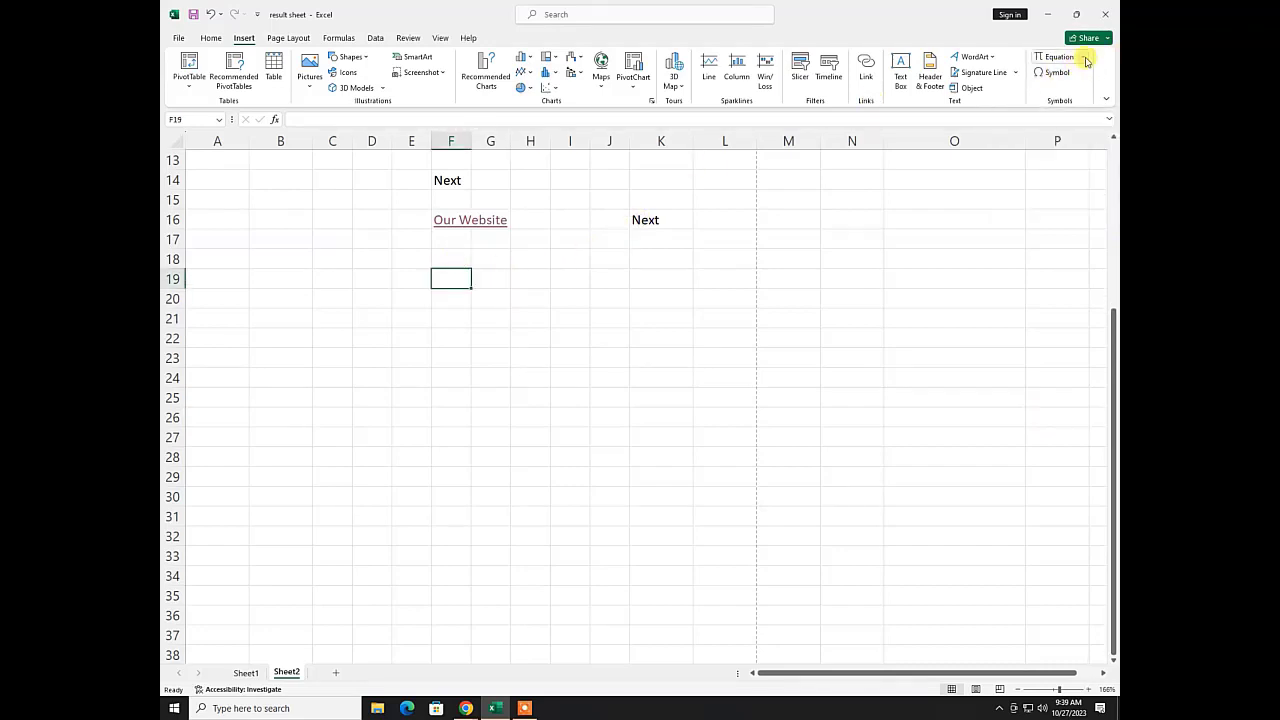
left_click(1080, 56)
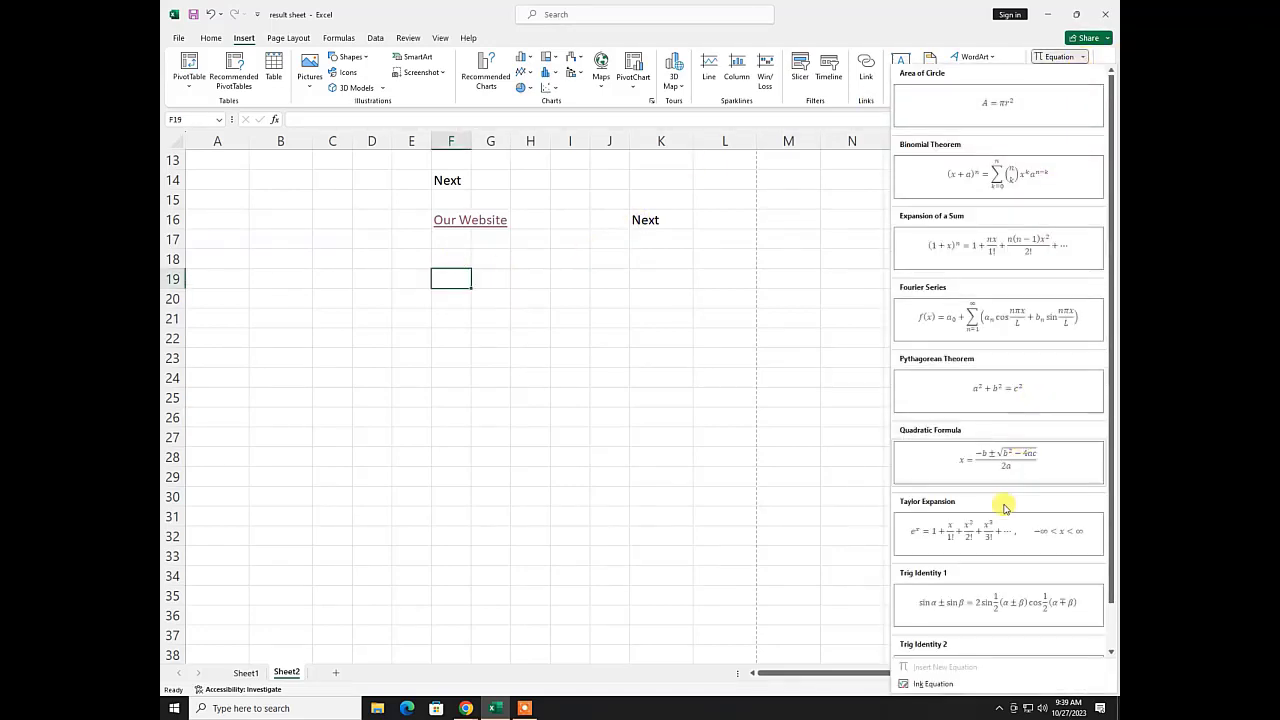
scroll(991, 525, "down", 1)
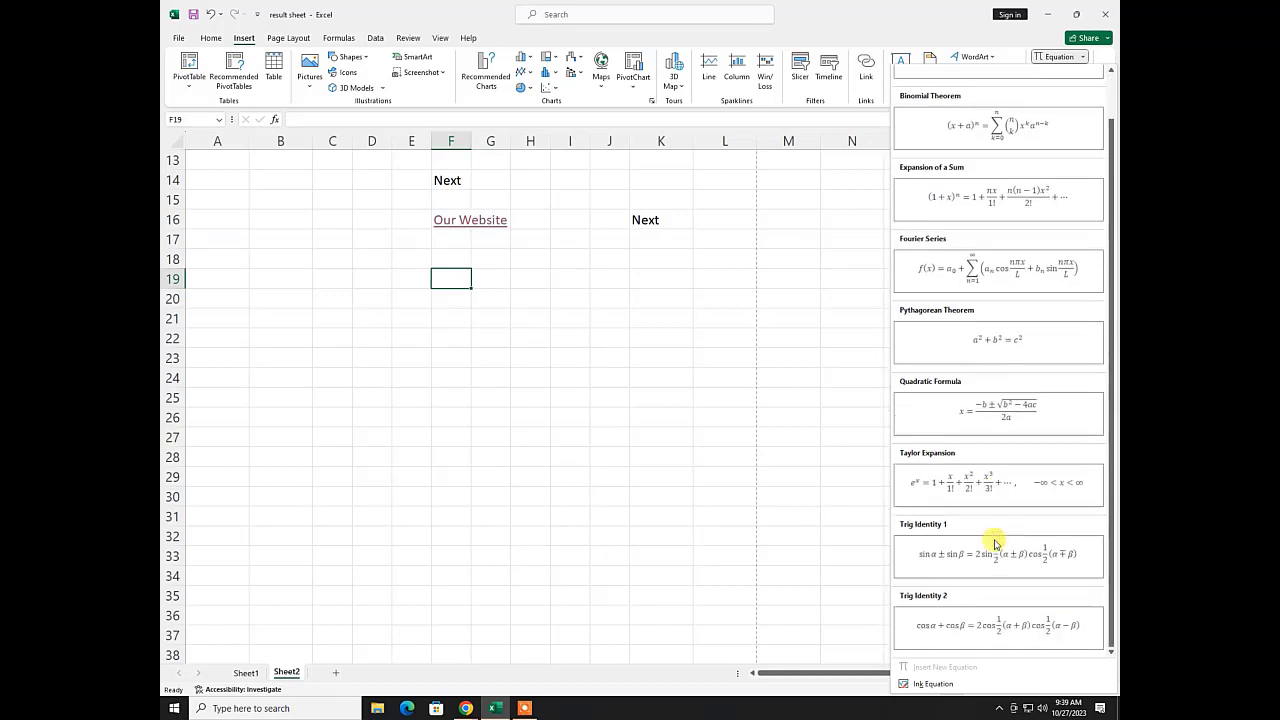
left_click(945, 484)
left_click(570, 532)
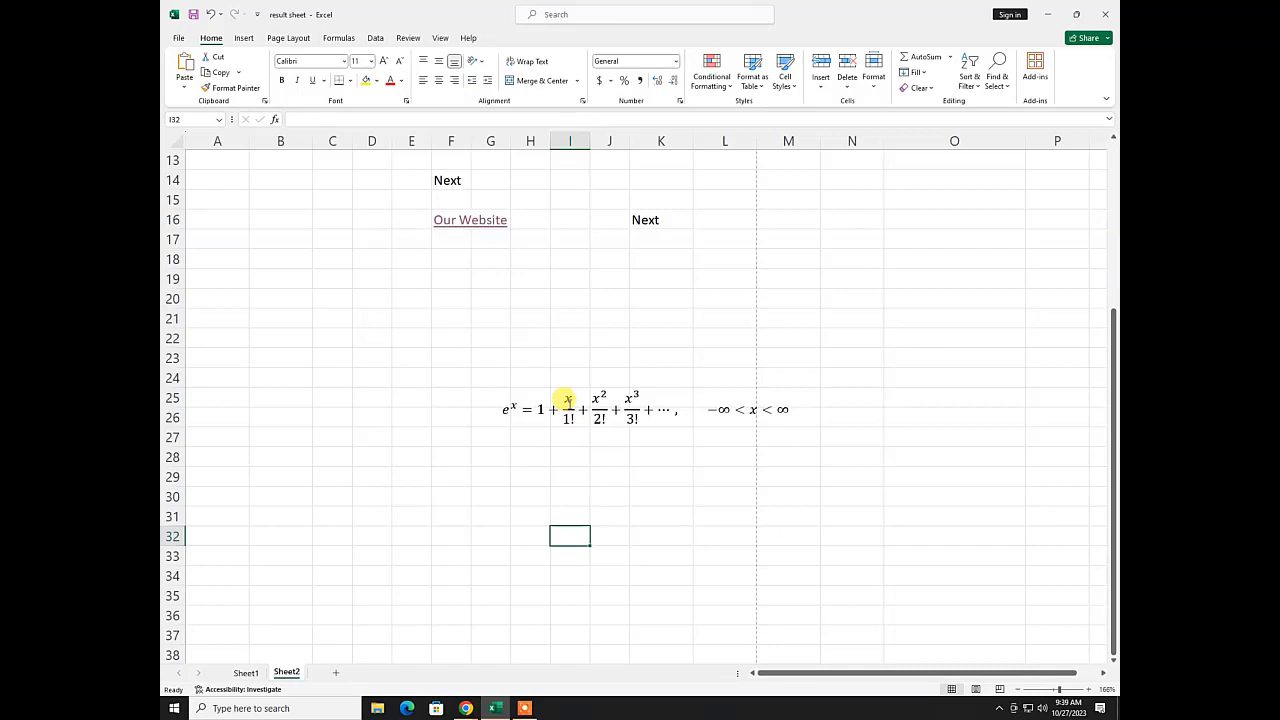
left_click(565, 399)
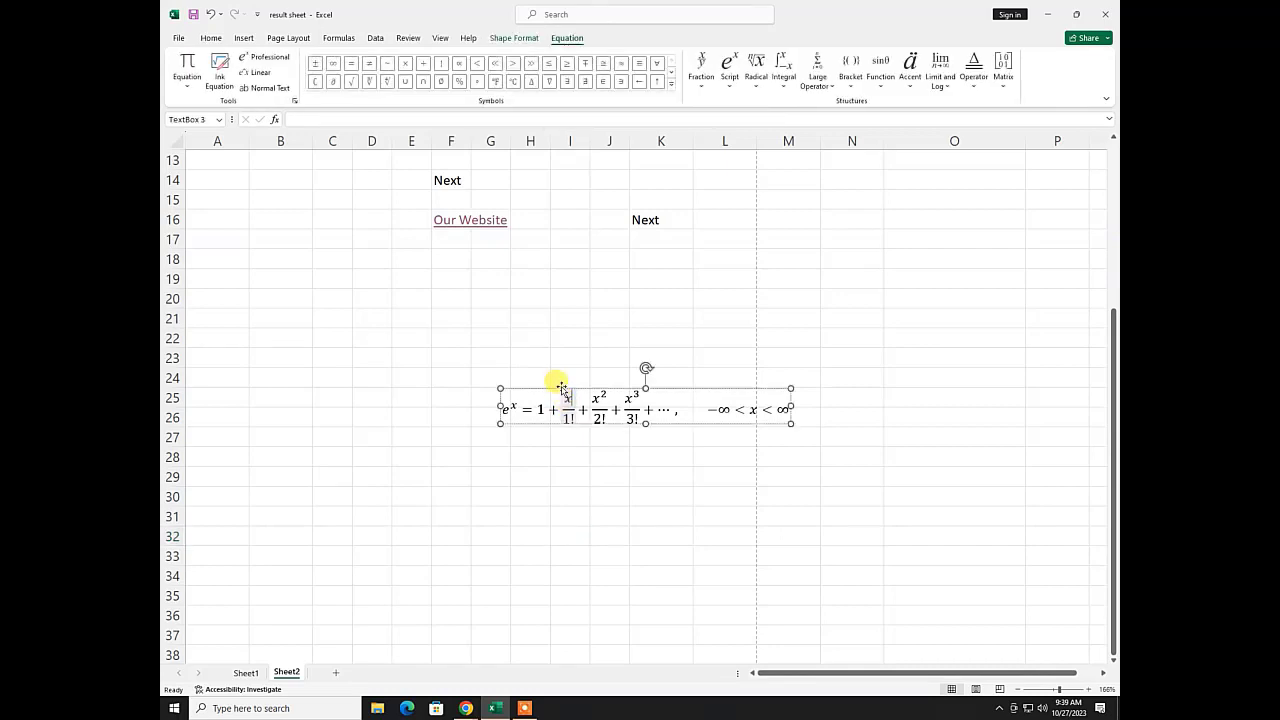
left_click_drag(529, 381, 440, 270)
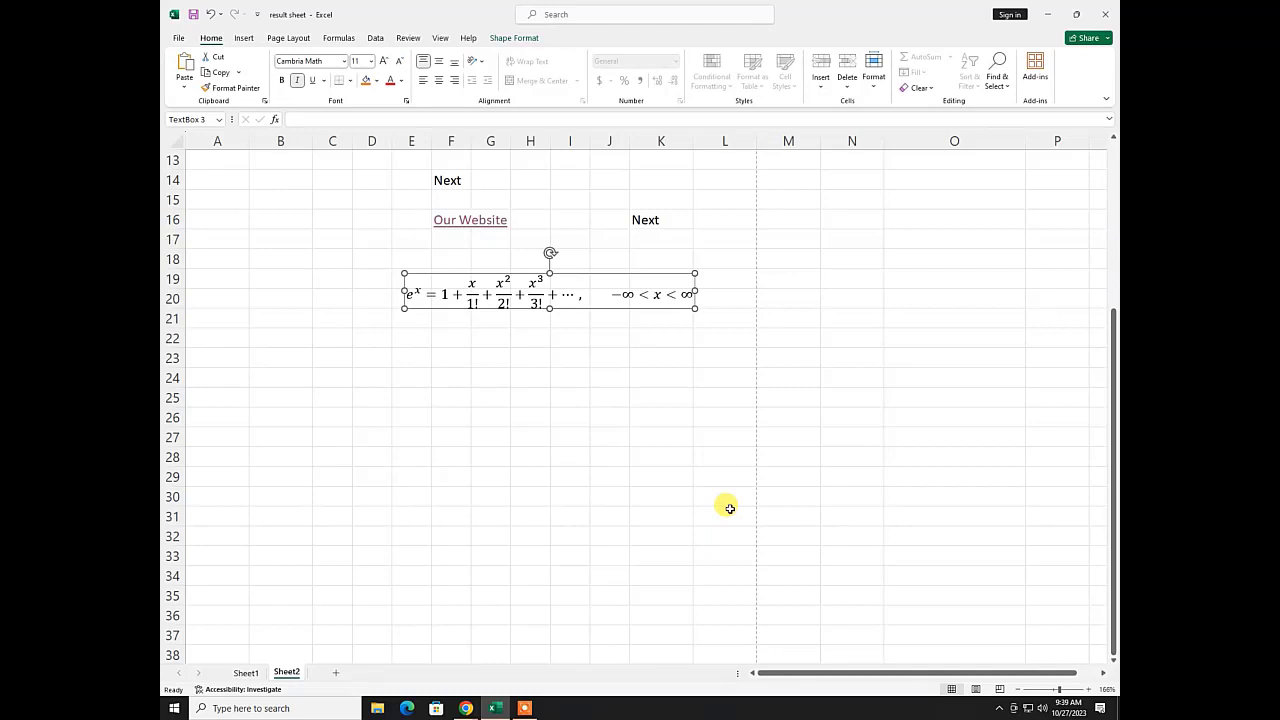
key("Delete")
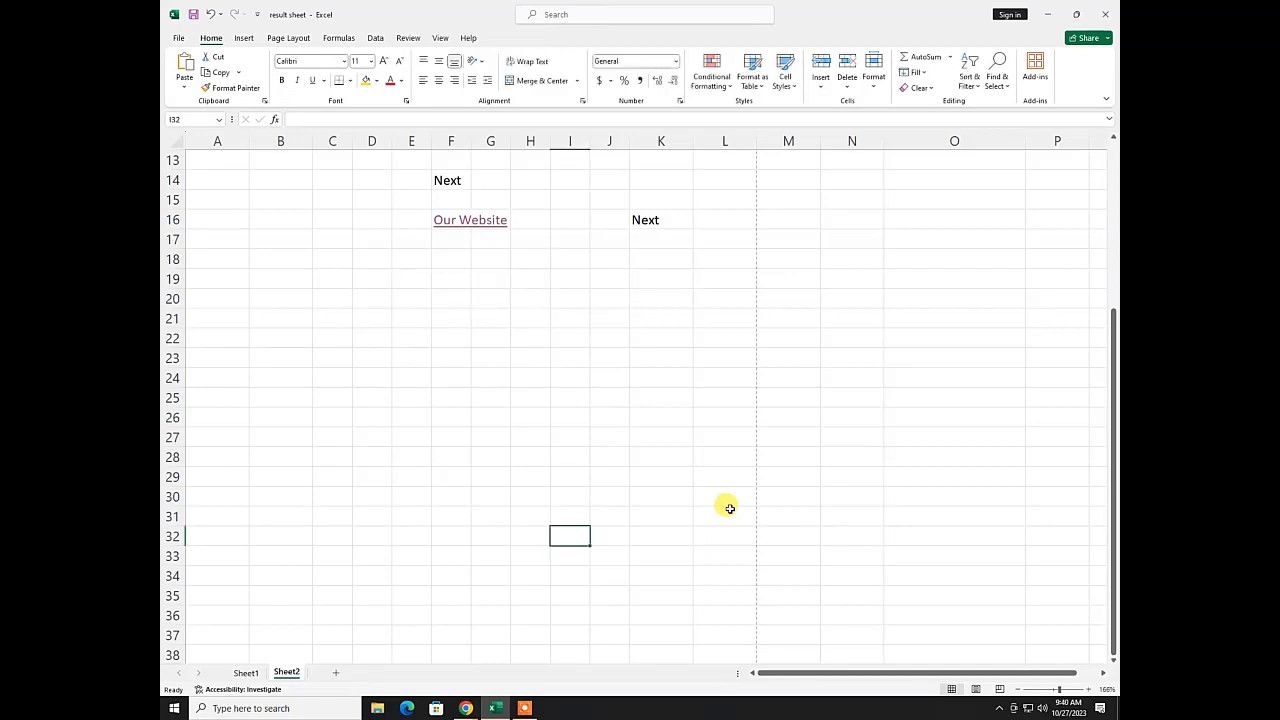
left_click(420, 238)
left_click(377, 280)
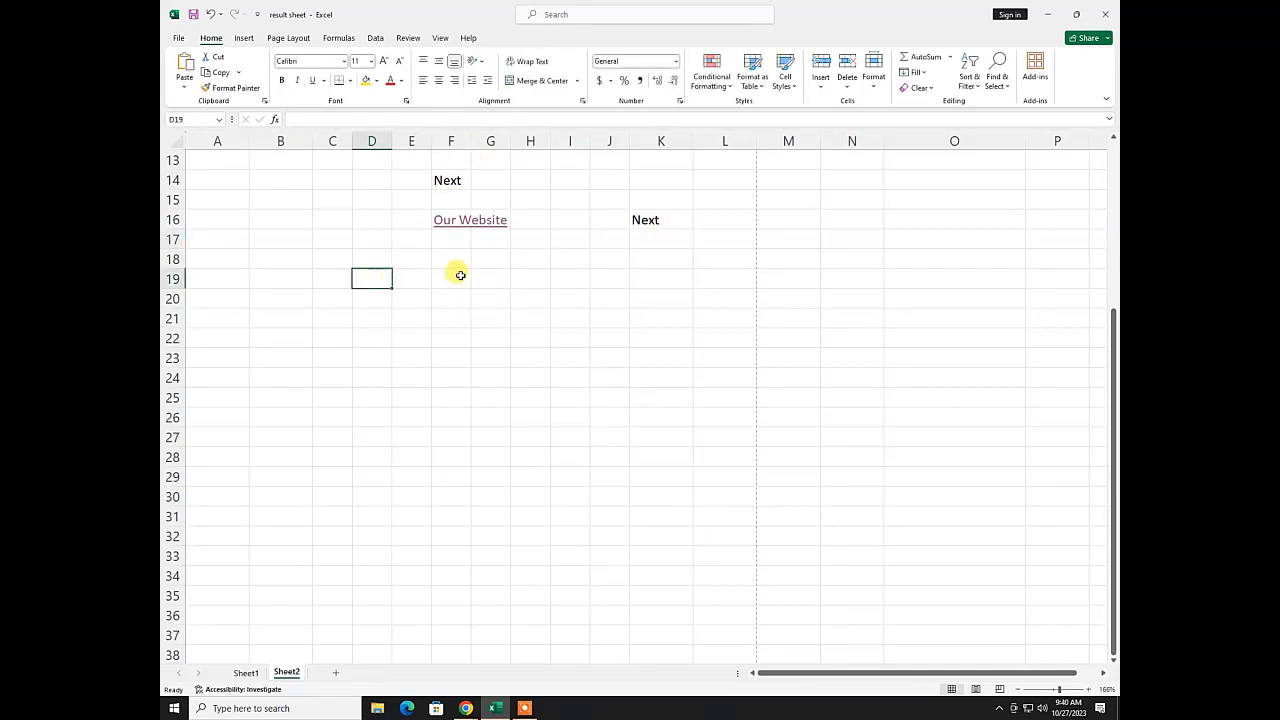
- Select cell F18 and open the Symbol dialog with the font set to Webdings
left_click(445, 256)
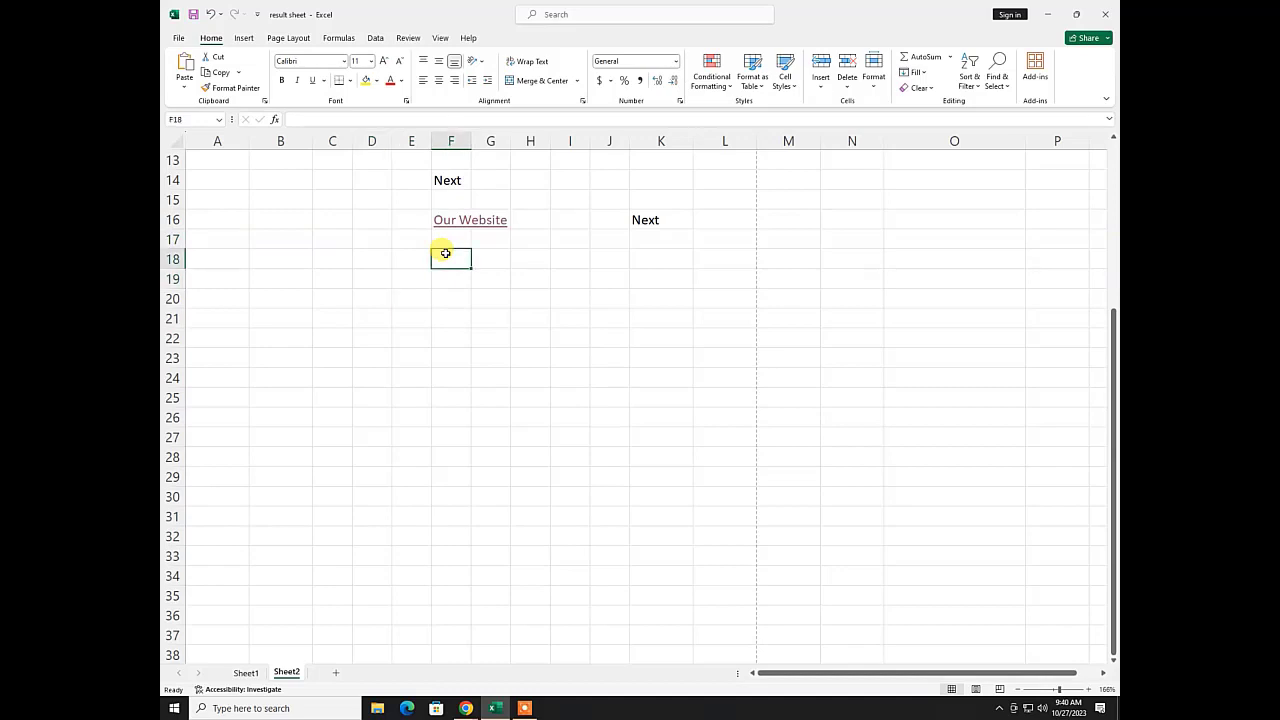
left_click(243, 37)
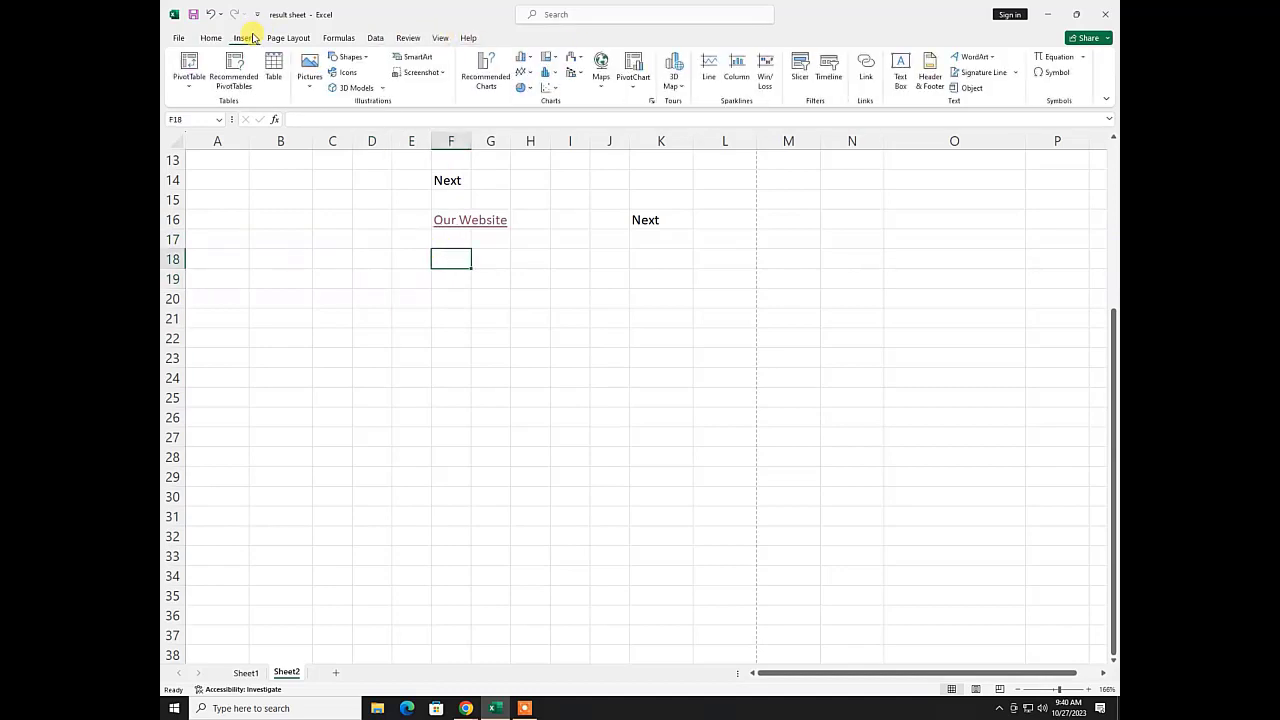
left_click(1052, 72)
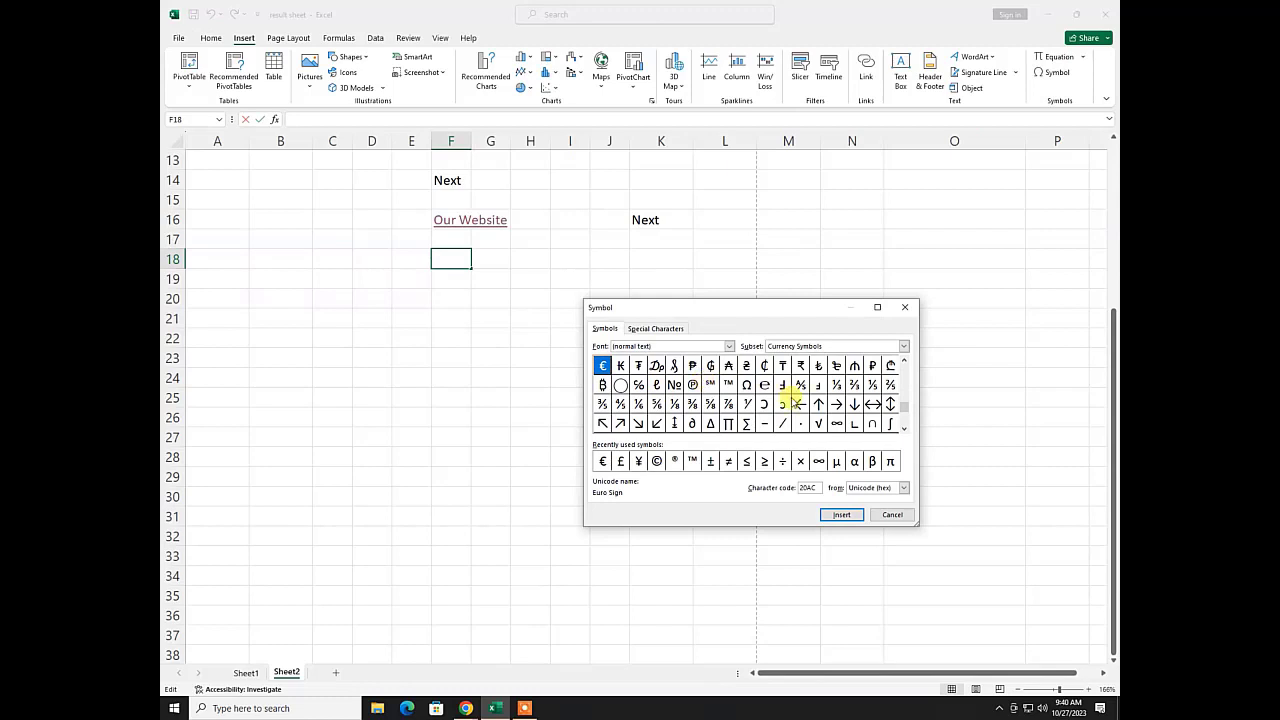
left_click(729, 347)
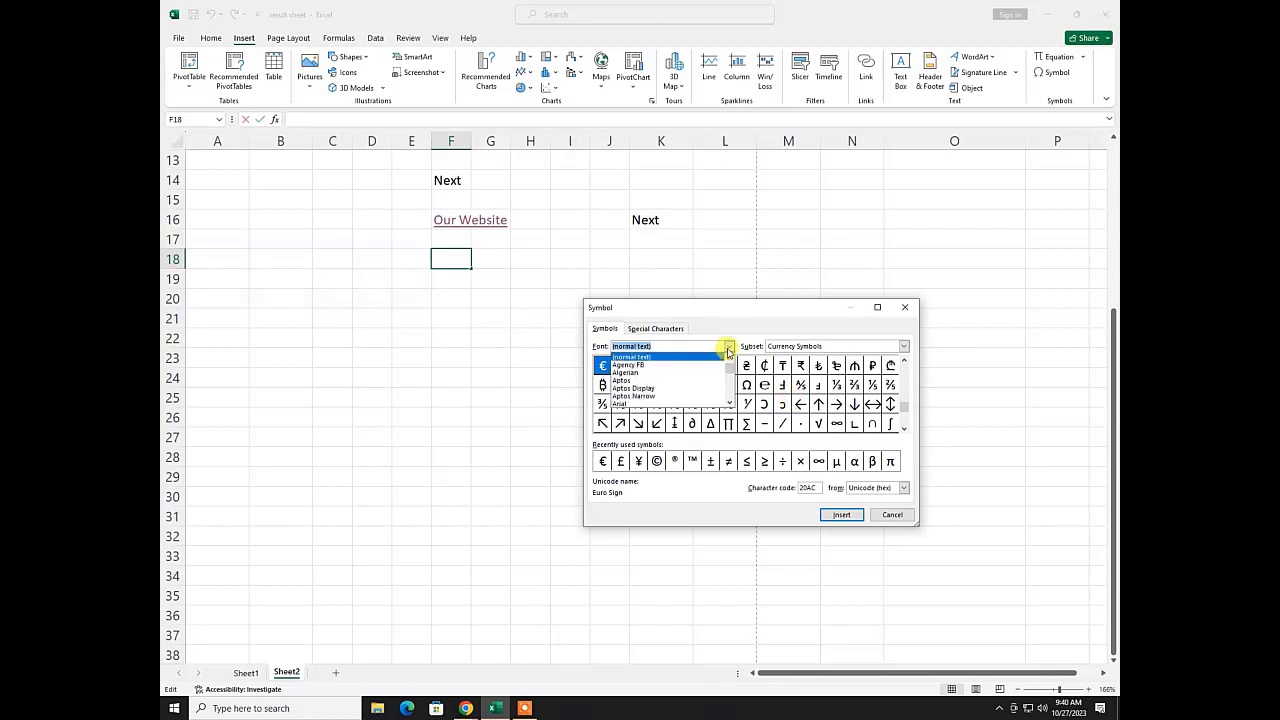
scroll(643, 370, "down", 4)
scroll(641, 375, "down", 5)
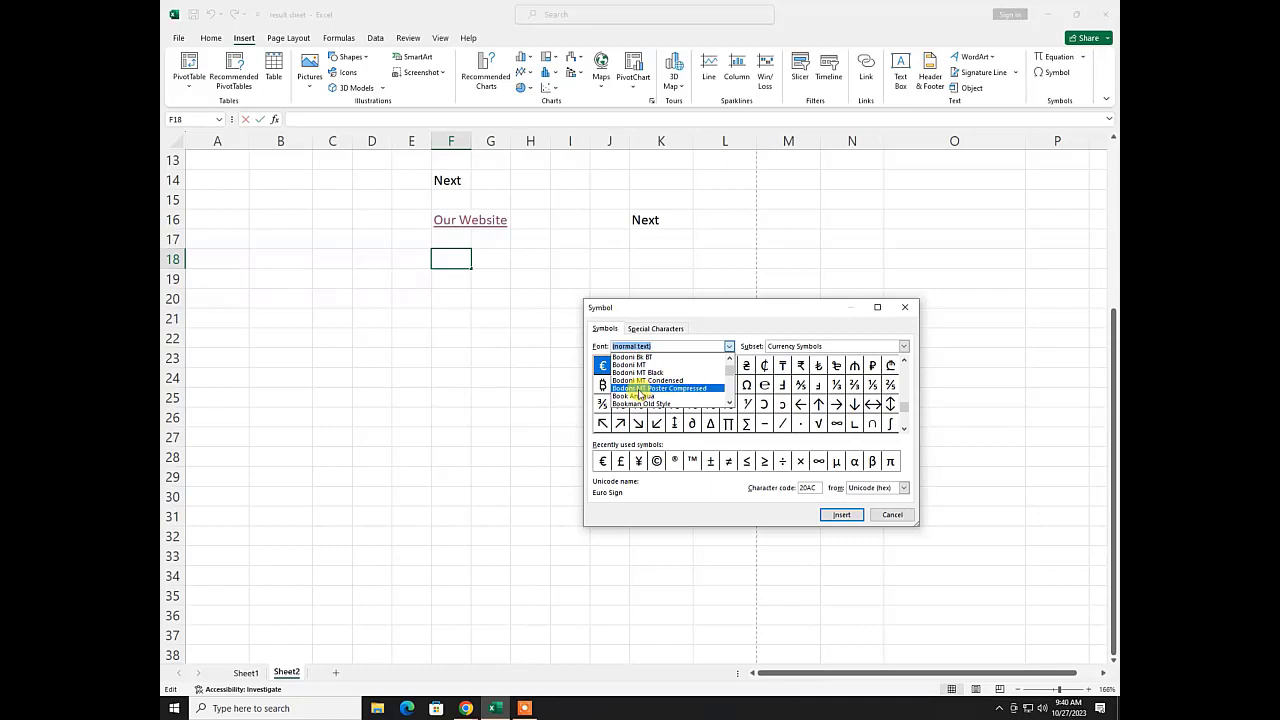
type("w")
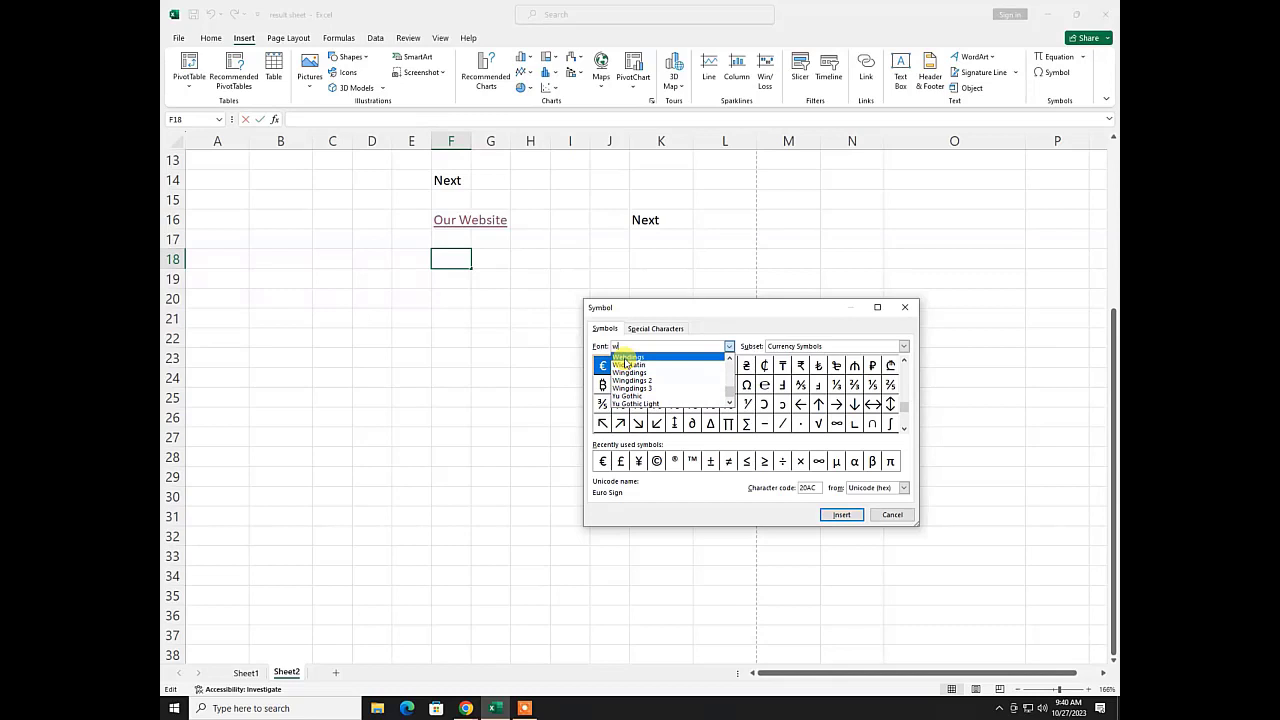
left_click(626, 358)
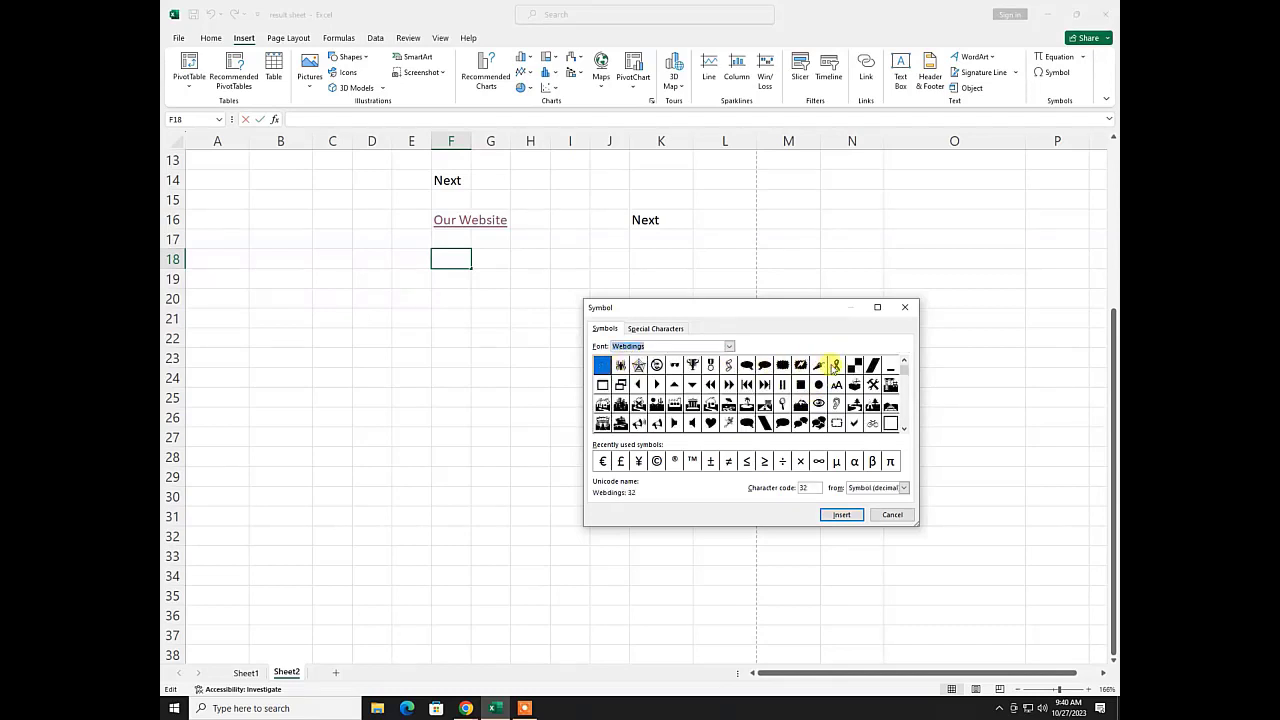
- Insert three Webdings symbols (code 44, the trophy, code 36) into F18, then close the dialog
left_click(820, 365)
left_click(841, 514)
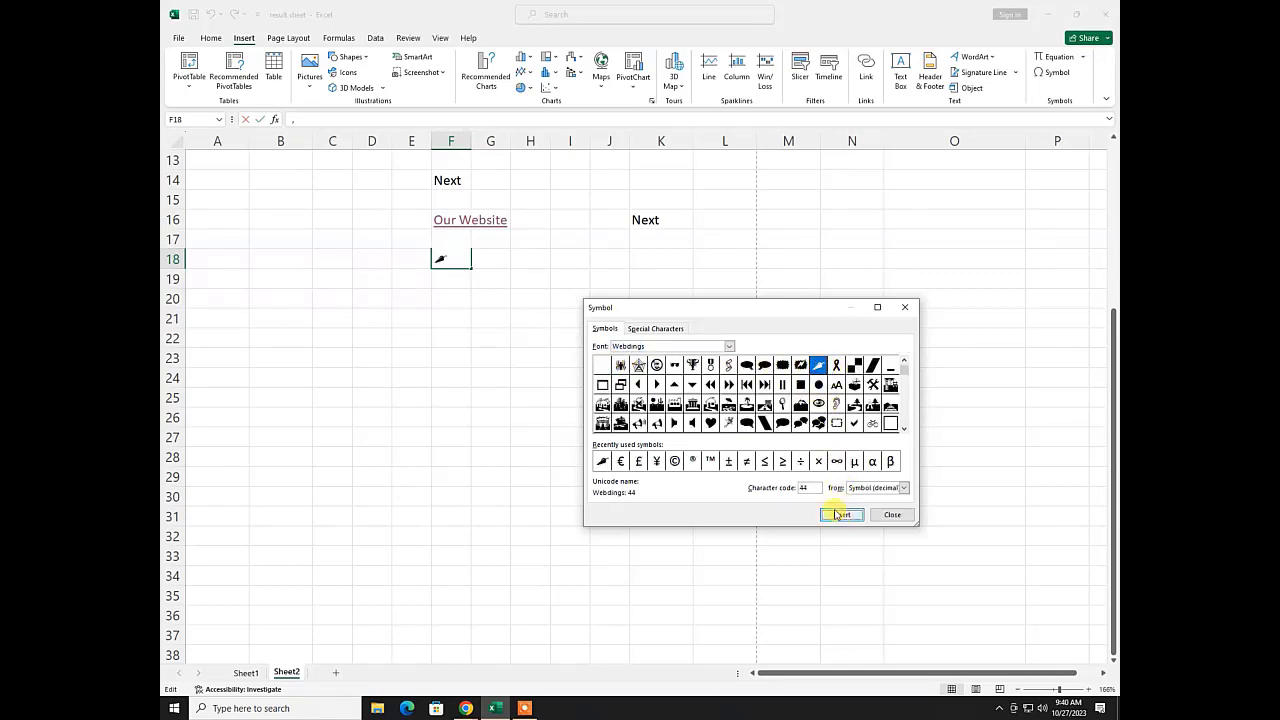
left_click(692, 365)
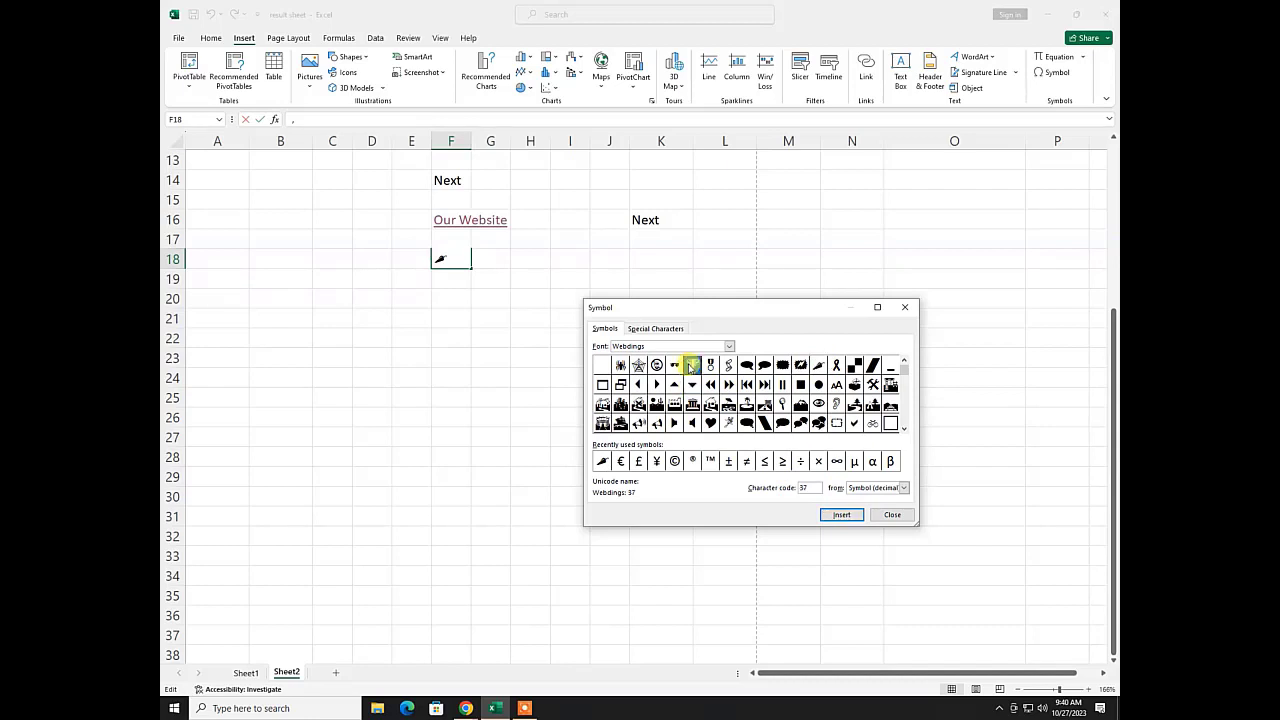
left_click(840, 515)
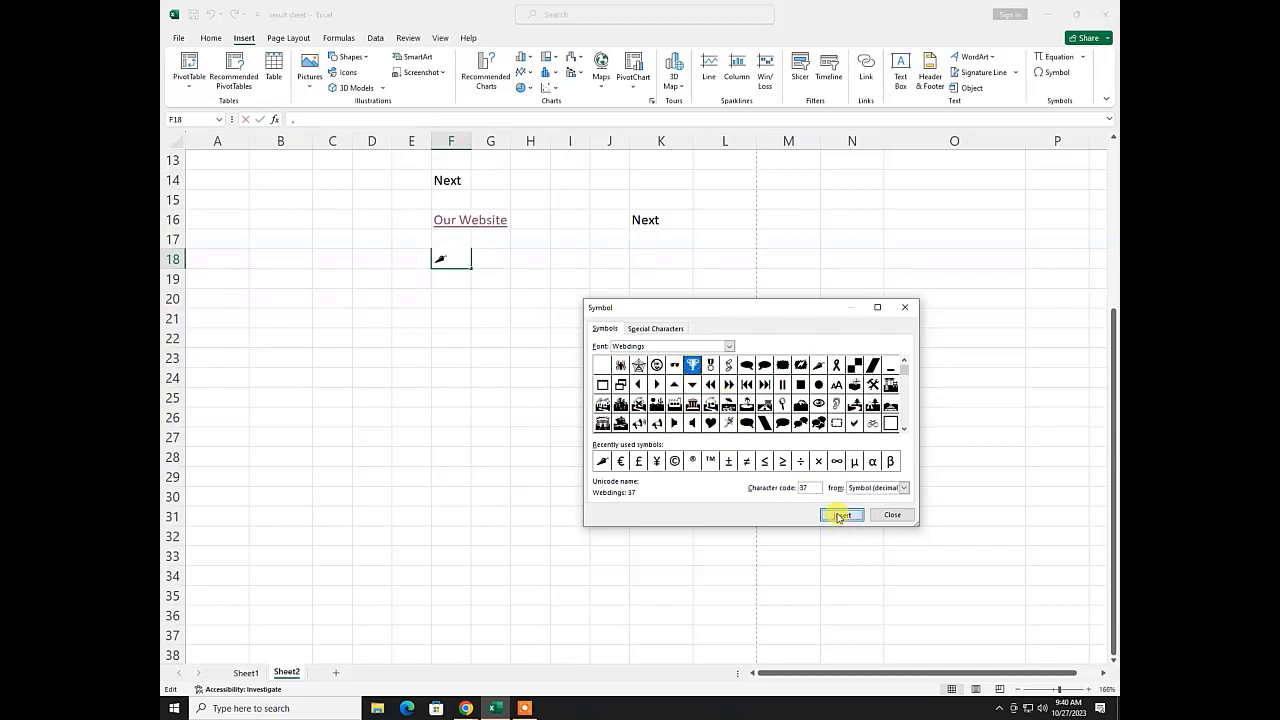
left_click(675, 364)
left_click(843, 516)
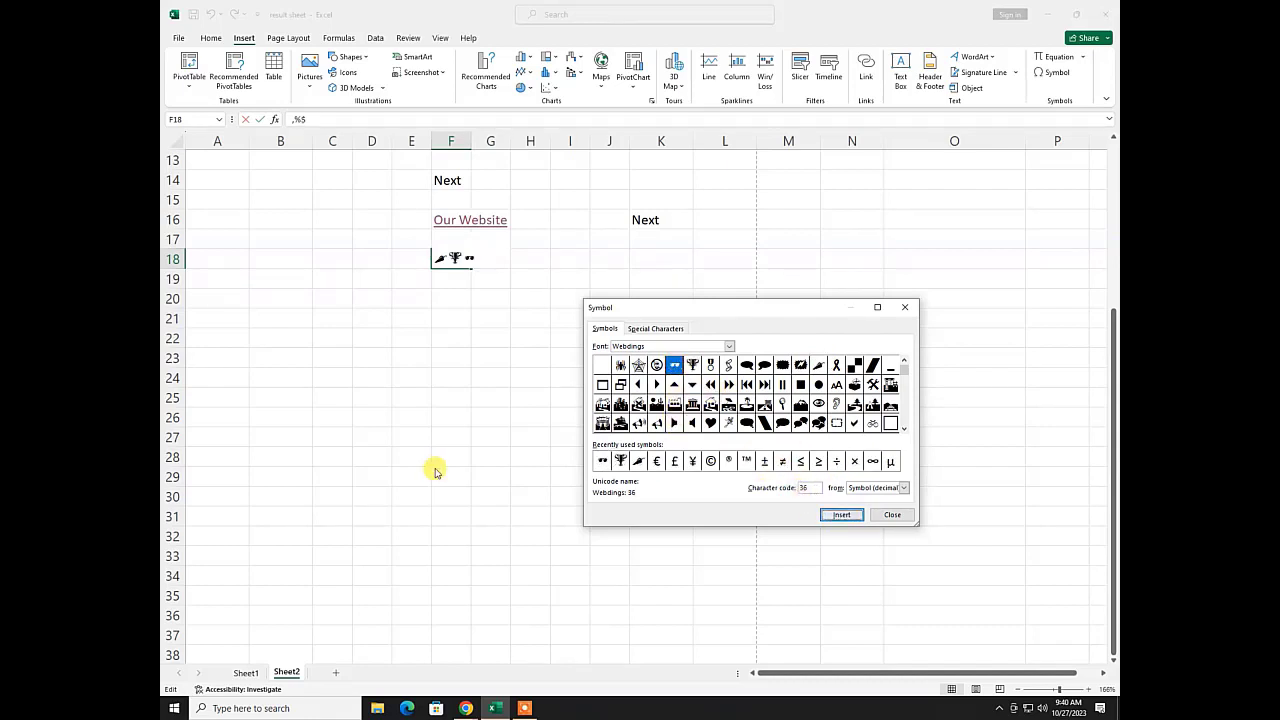
left_click(892, 514)
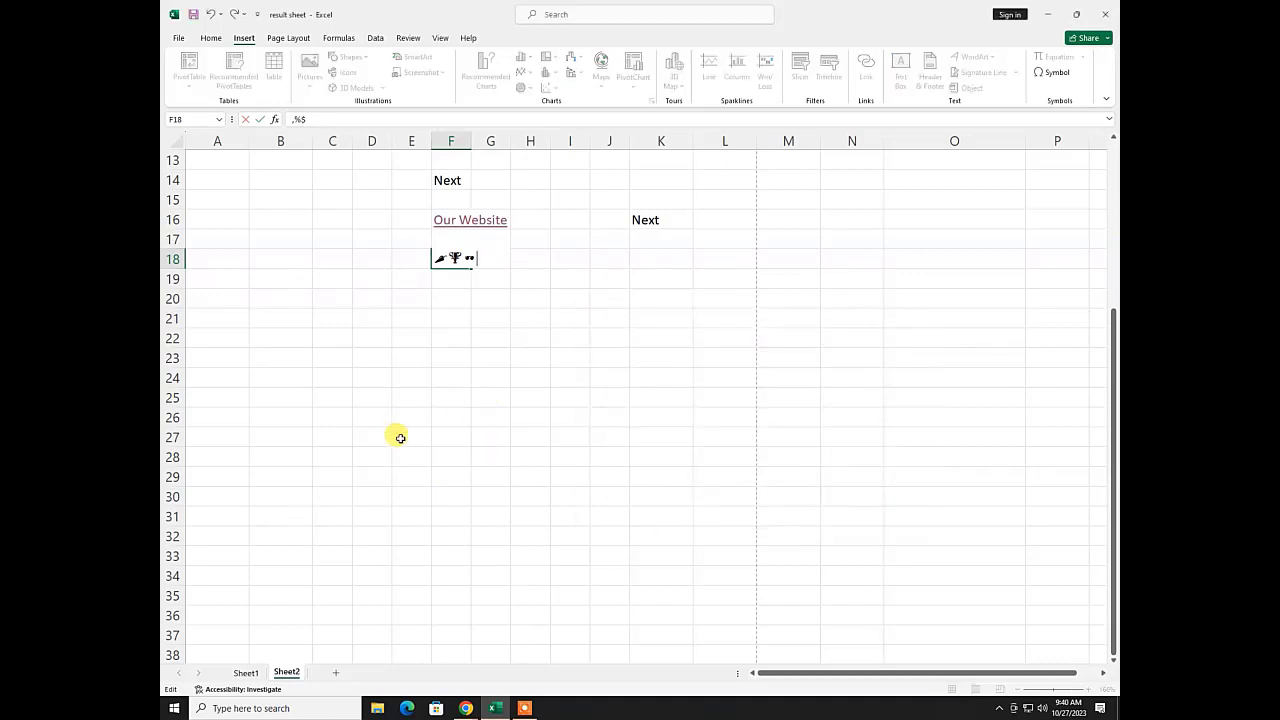
- Clear the three Webdings symbols from cell F18 and scroll back to the top of Sheet2
left_click(400, 437)
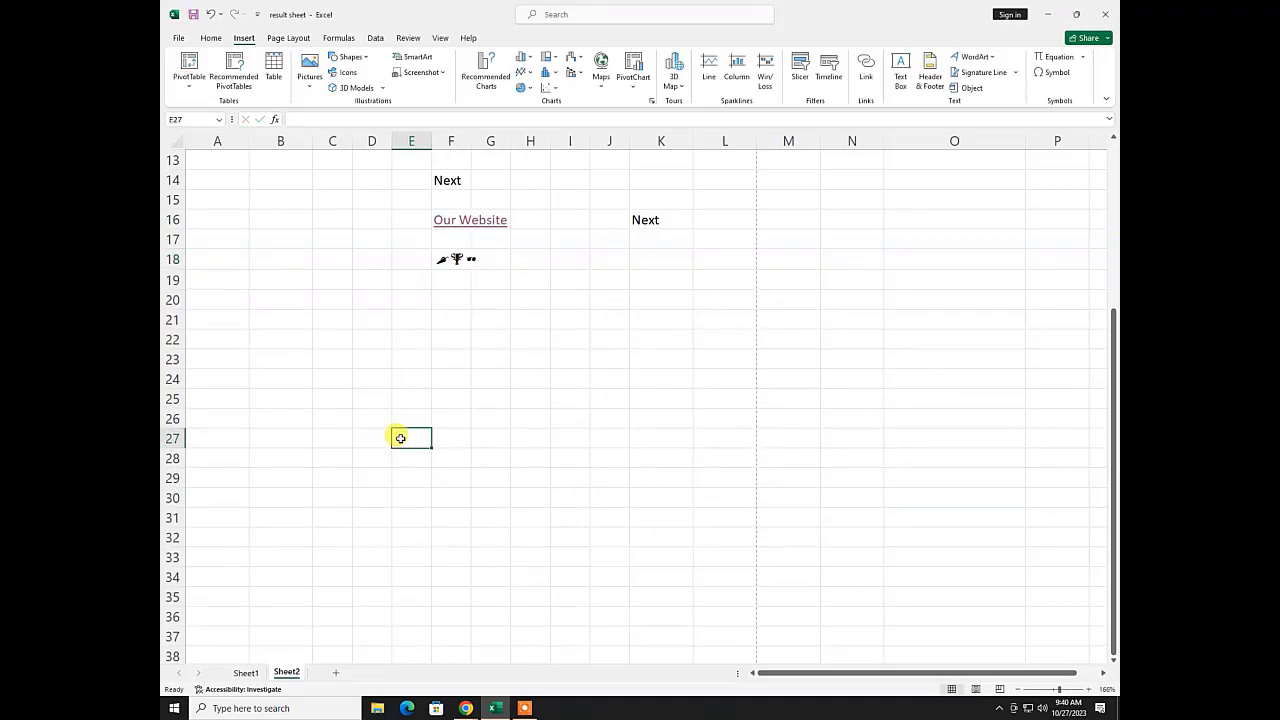
left_click_drag(652, 414, 368, 245)
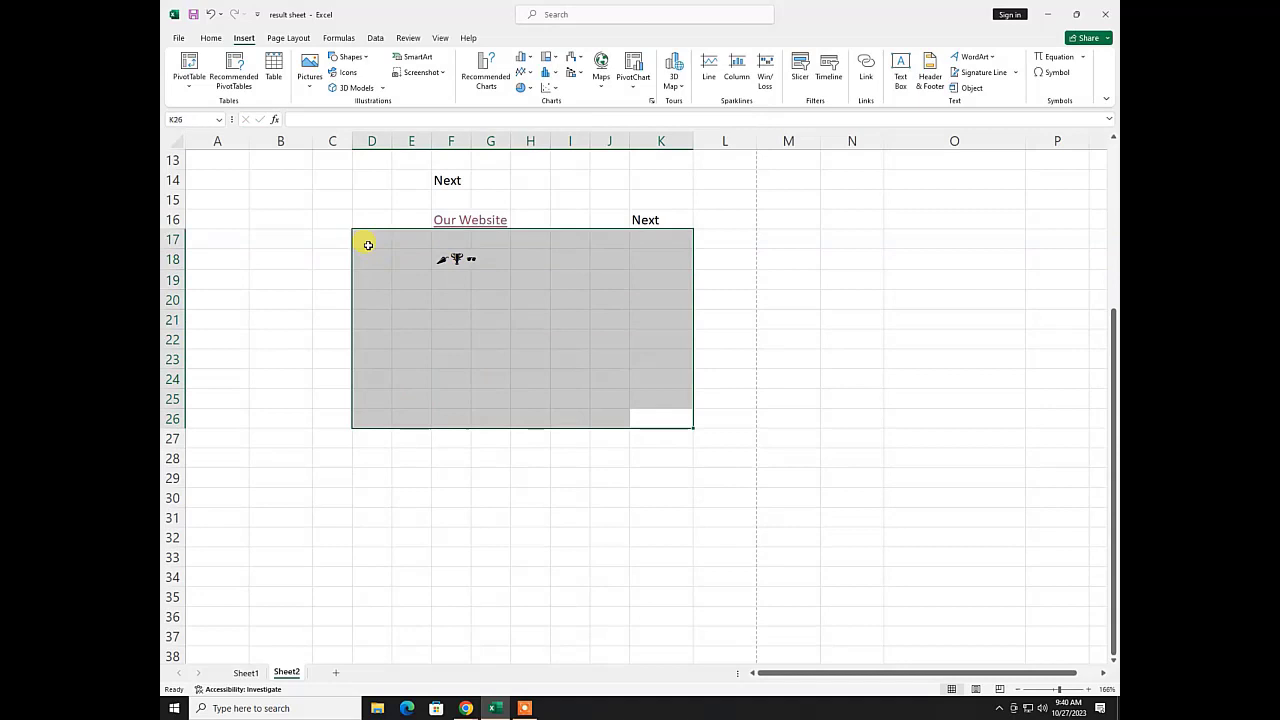
left_click(368, 320)
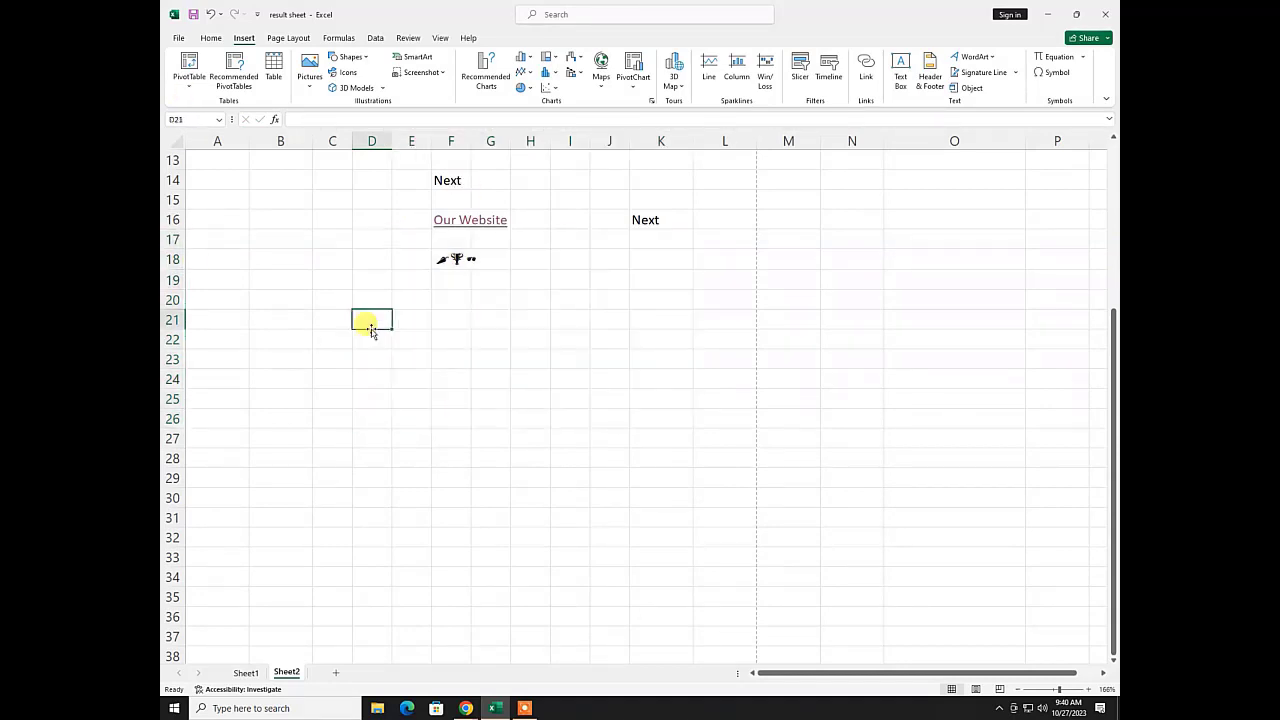
left_click(440, 256)
left_click_drag(441, 257, 453, 259)
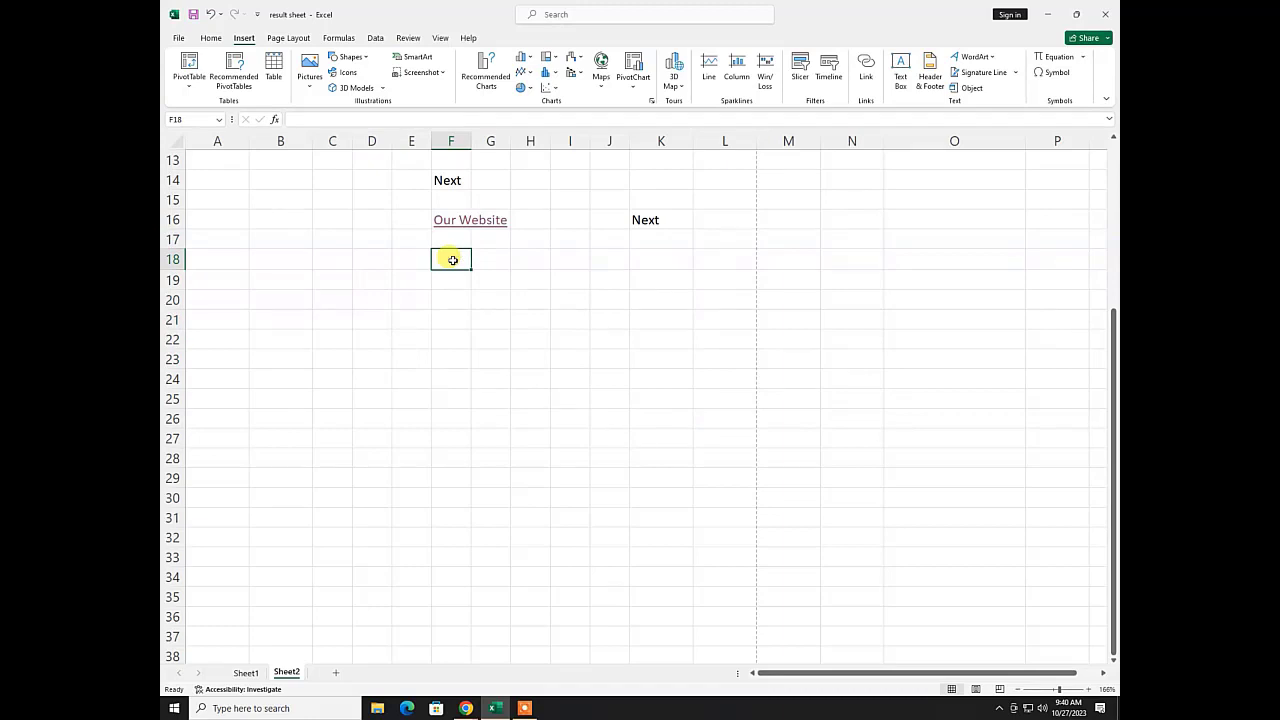
scroll(702, 228, "up", 4)
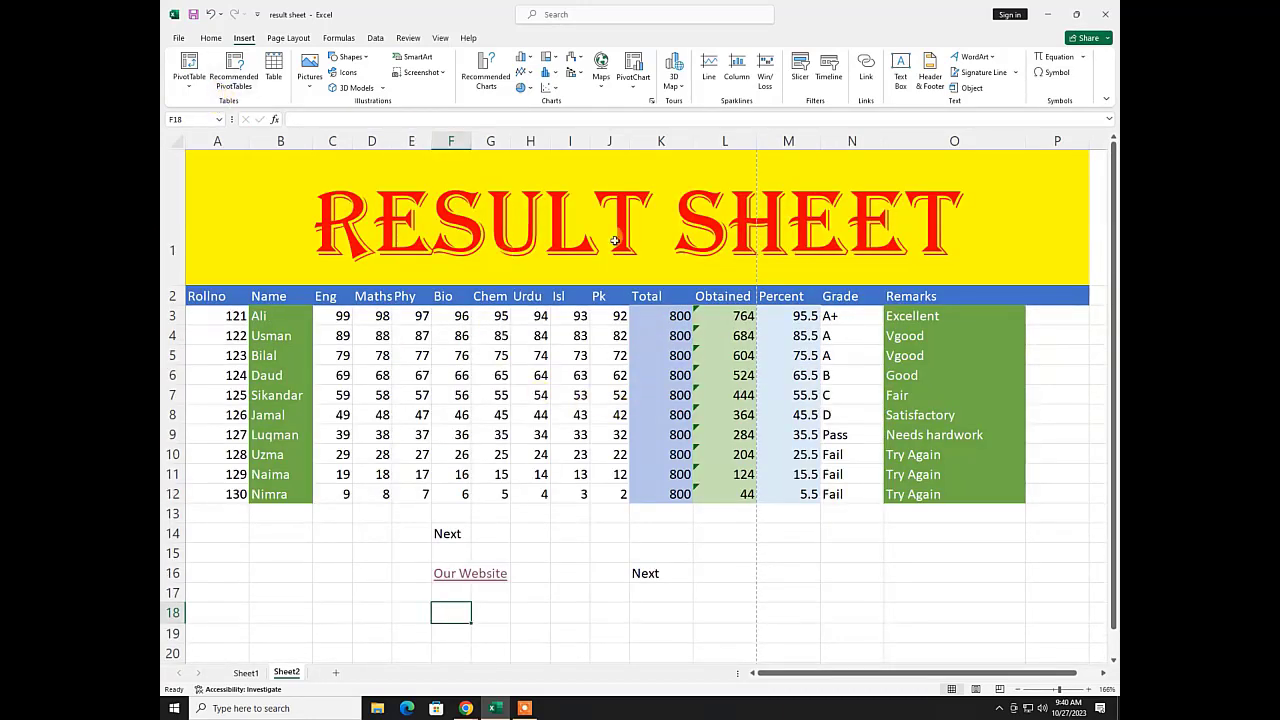
left_click(525, 708)
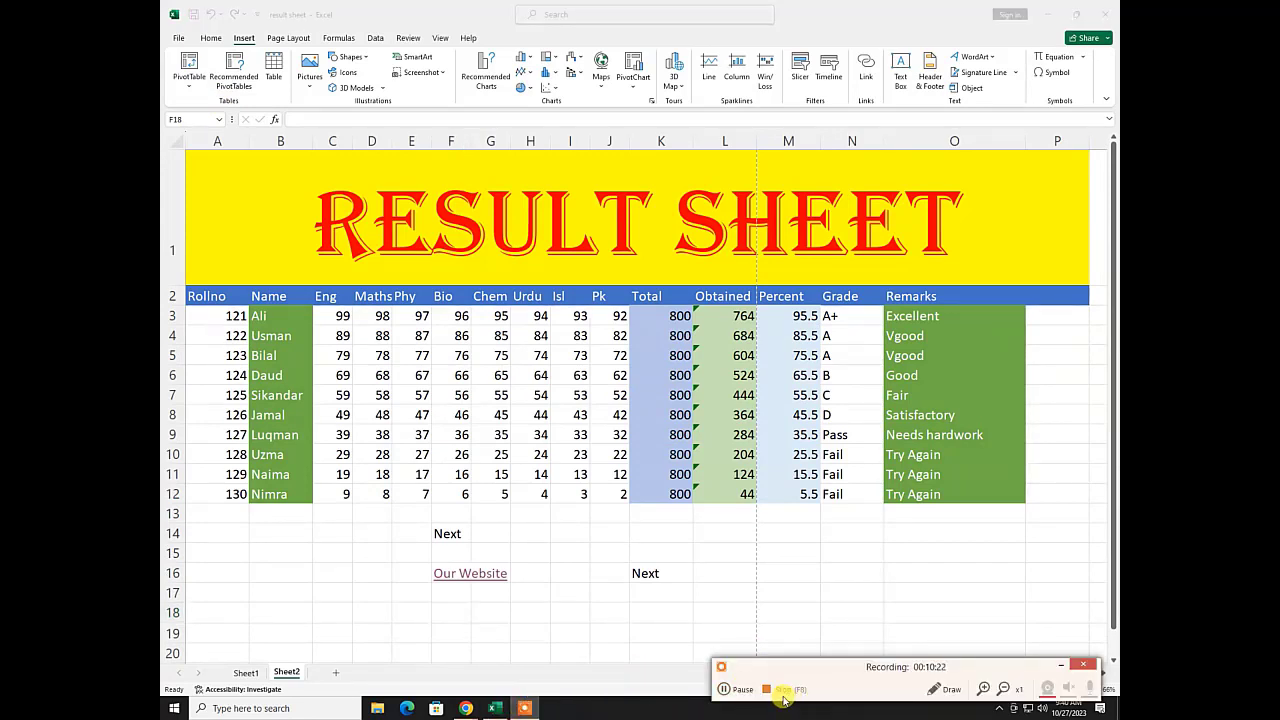